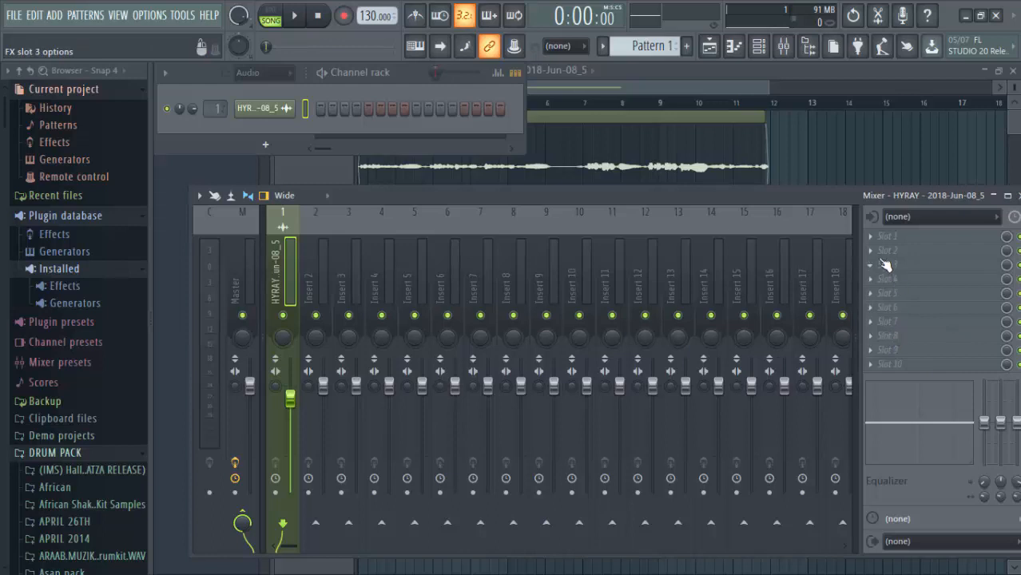
# - Play the recorded vocal clip in the playlist from the start and stop it near the end
pyautogui.click(710, 47)
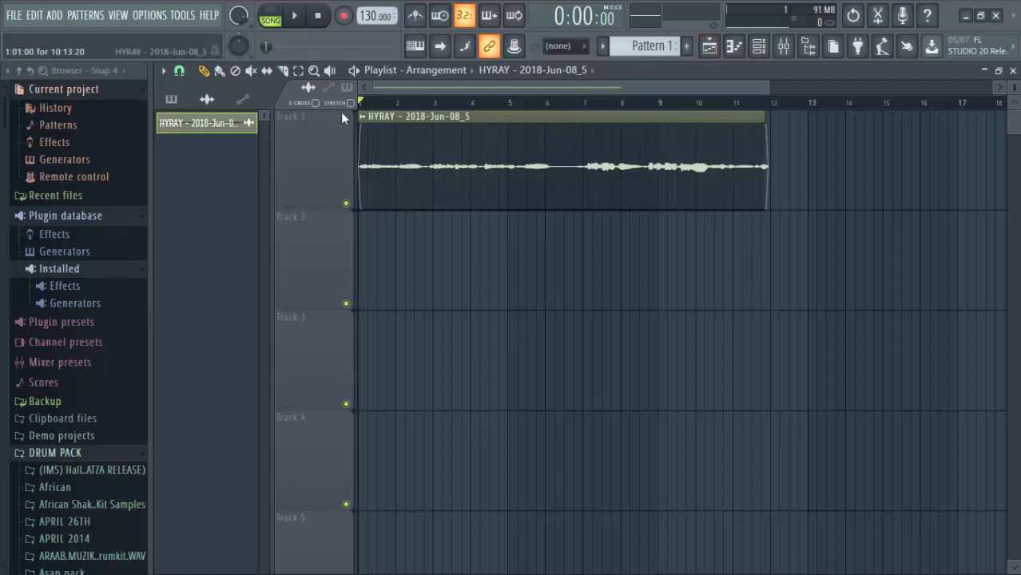
pyautogui.click(297, 18)
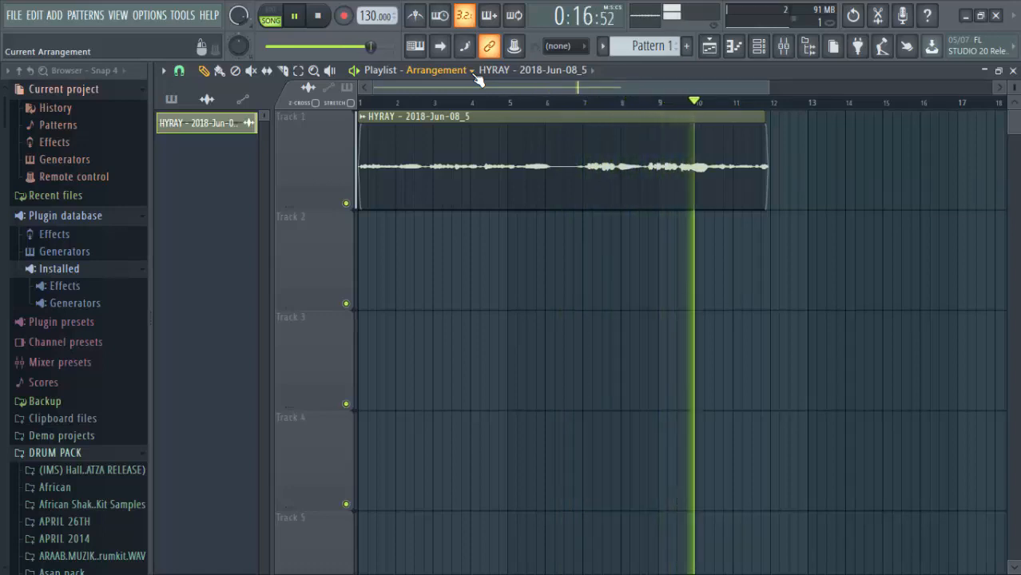
pyautogui.click(328, 16)
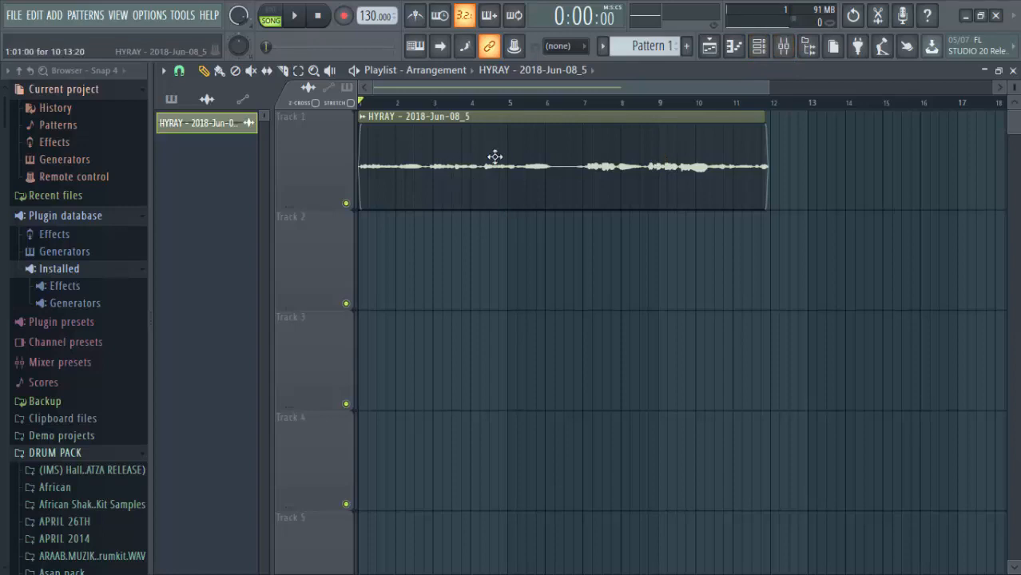
# - Open the vocal clip on Track 1 in Newtone for pitch correction and maximize the editor
pyautogui.click(784, 48)
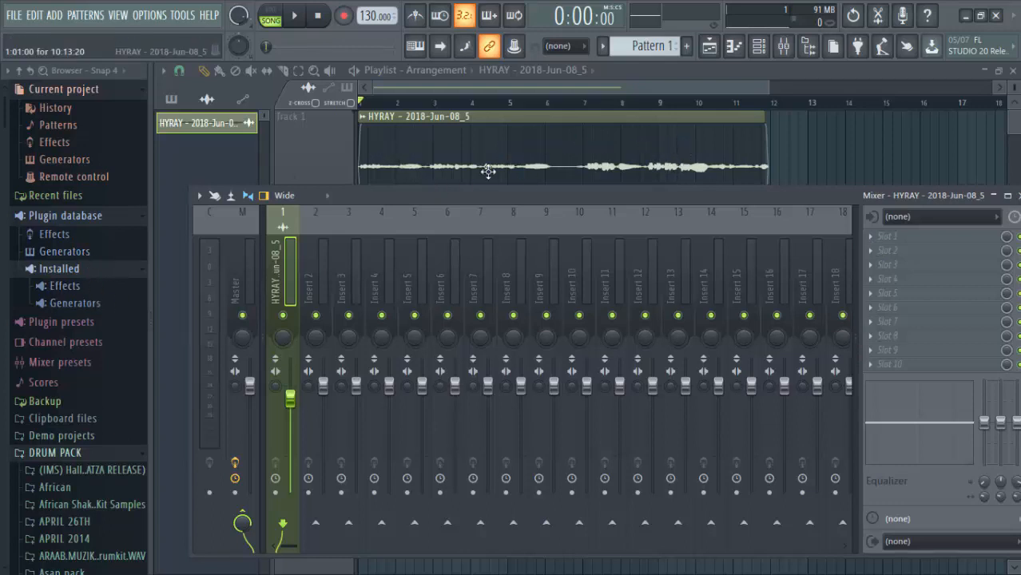
pyautogui.click(363, 118)
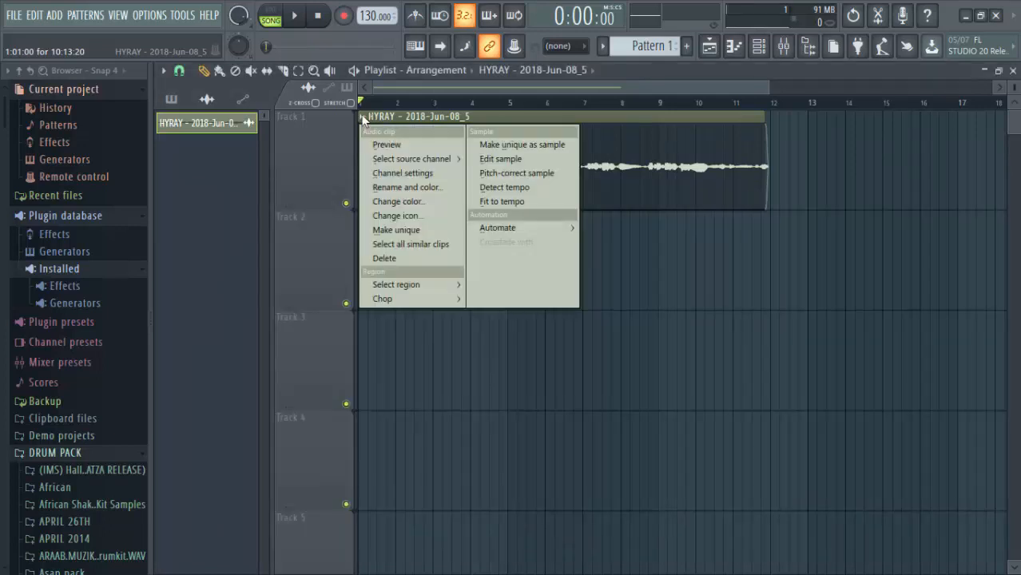
pyautogui.click(508, 174)
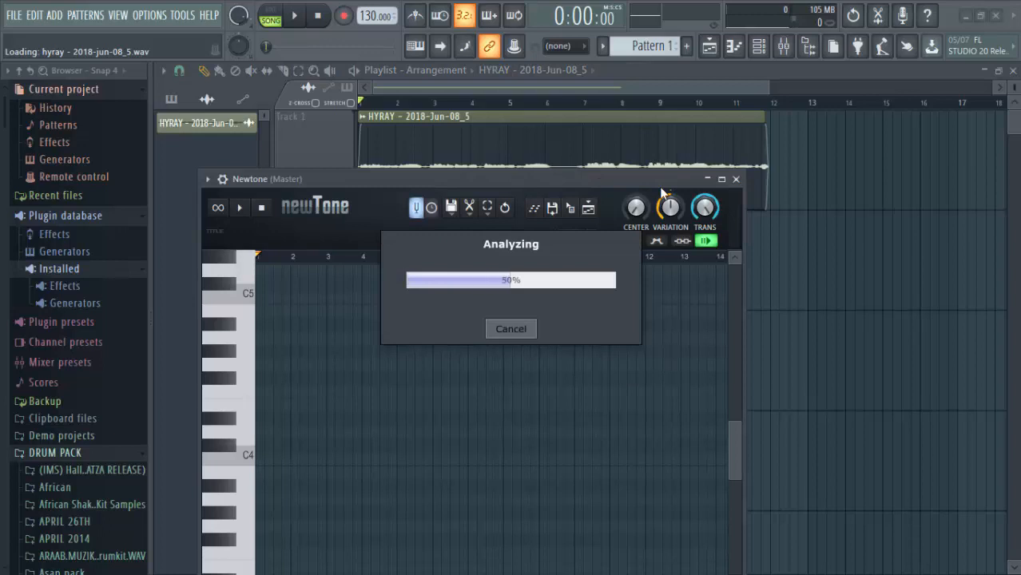
pyautogui.click(722, 179)
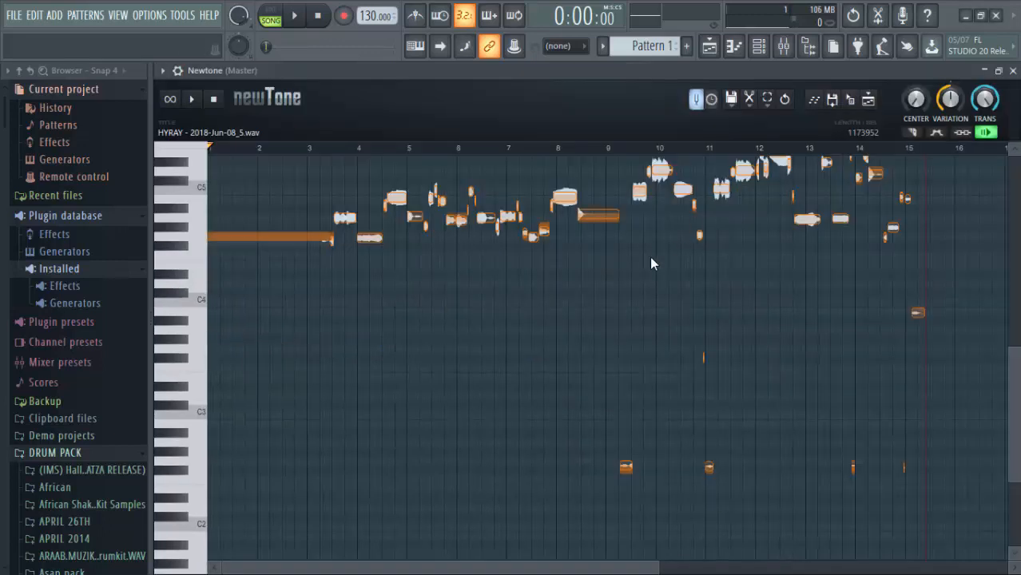
# - Play the analysed vocal in Newtone, follow its detected notes up close, and close the editor
pyautogui.scroll(2, 649, 255)
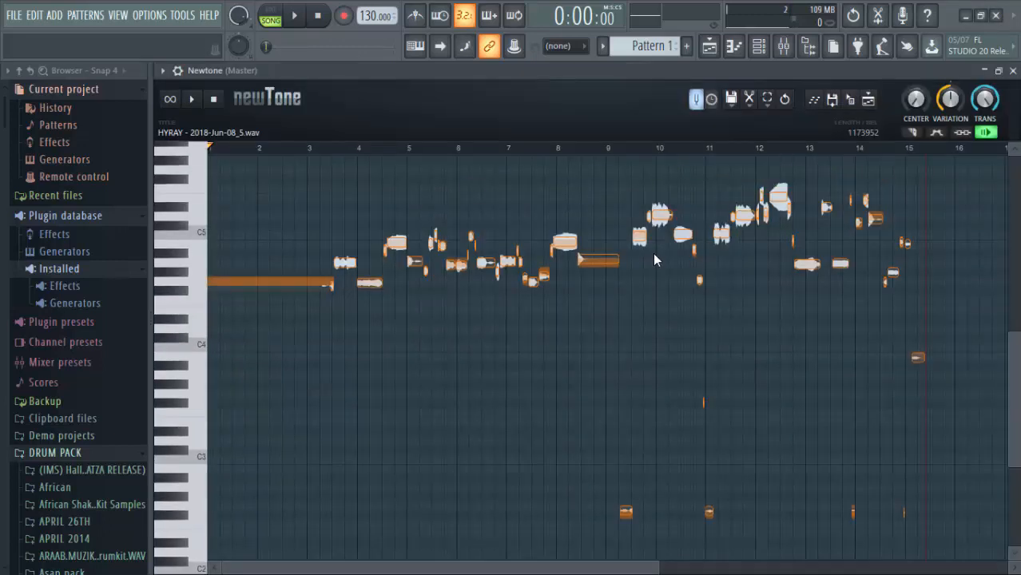
pyautogui.scroll(3, 636, 262)
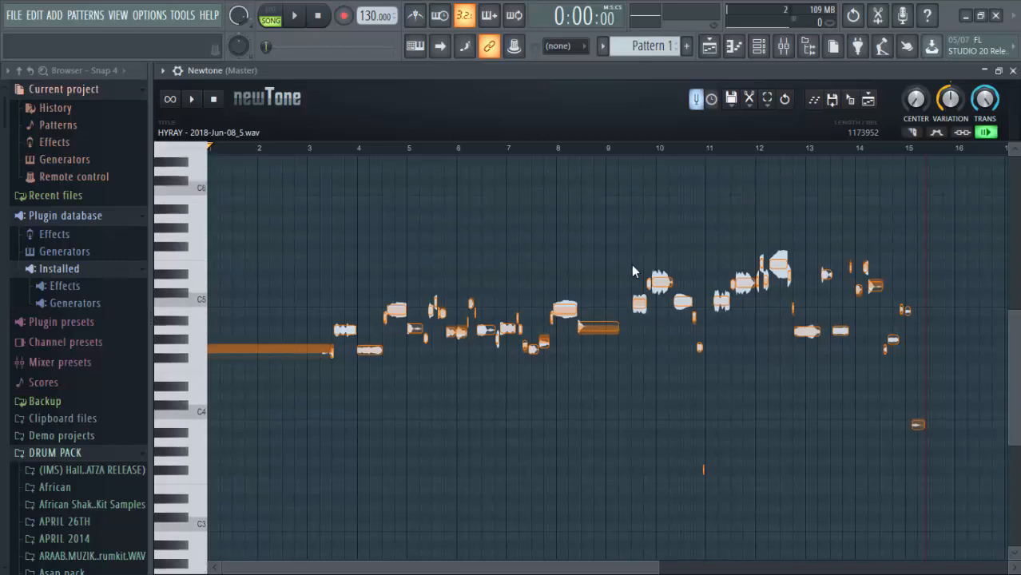
pyautogui.keyDown('ctrl'); pyautogui.scroll(10, 603, 303); pyautogui.keyUp('ctrl')
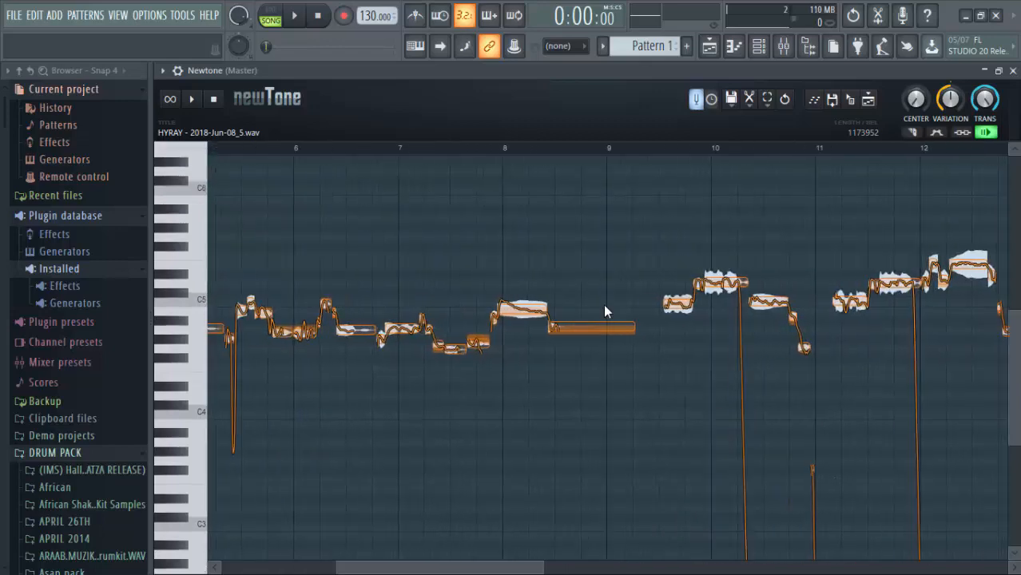
pyautogui.keyDown('ctrl'); pyautogui.scroll(3, 605, 309); pyautogui.keyUp('ctrl')
pyautogui.keyDown('ctrl'); pyautogui.scroll(-3, 604, 310); pyautogui.keyUp('ctrl')
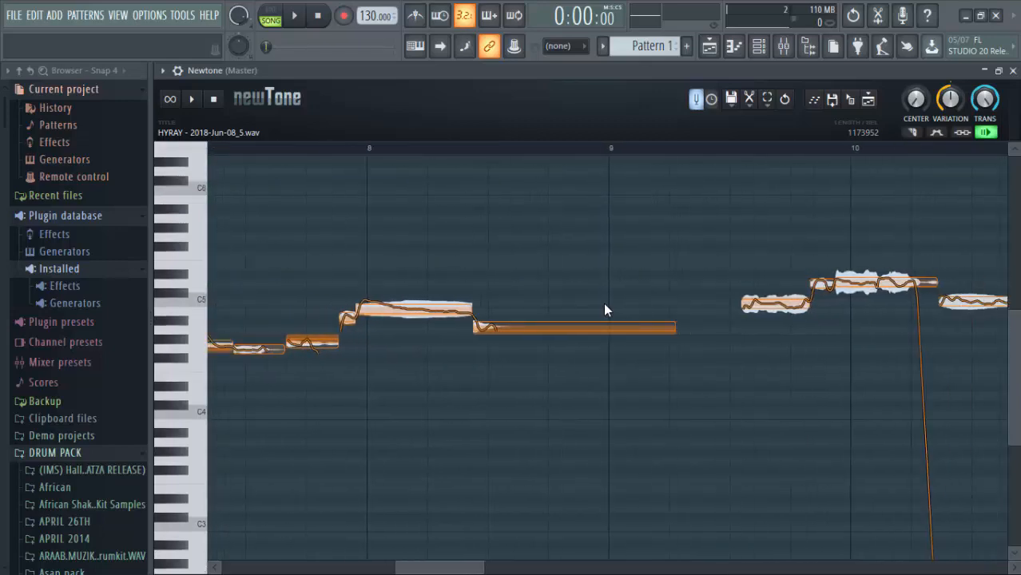
pyautogui.keyDown('ctrl'); pyautogui.scroll(-2, 604, 310); pyautogui.keyUp('ctrl')
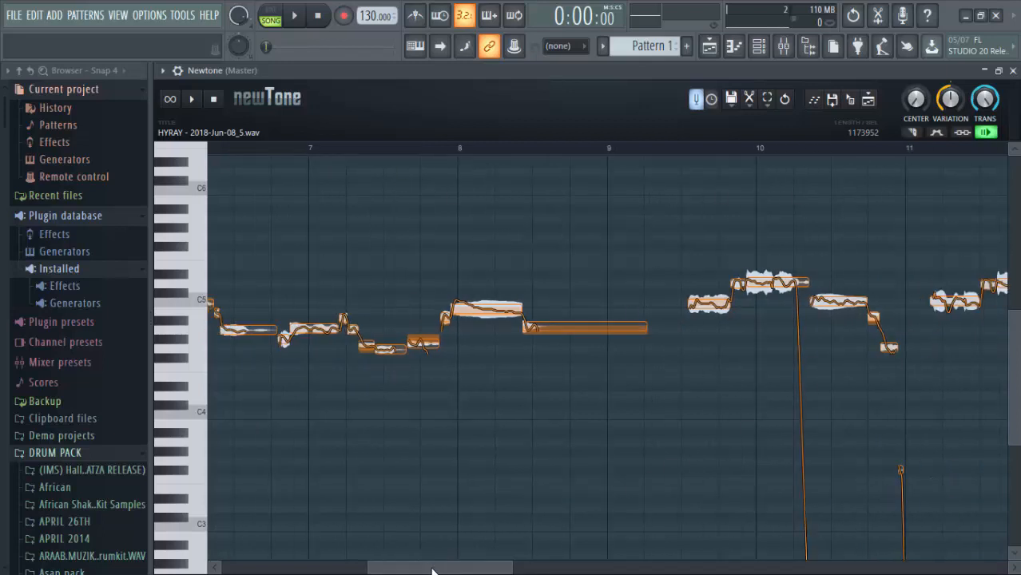
pyautogui.moveTo(432, 571); pyautogui.dragTo(271, 570)
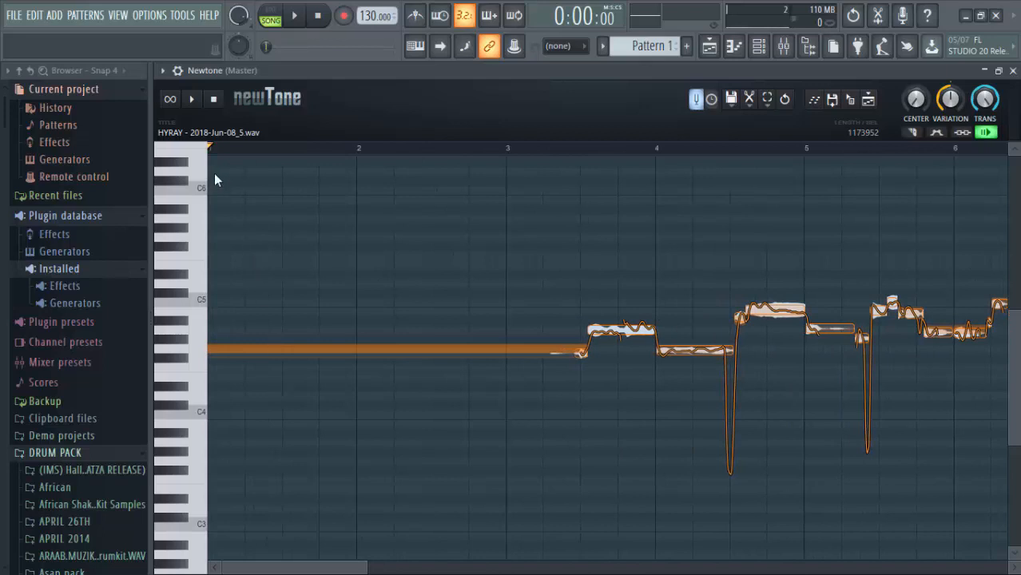
pyautogui.click(214, 148)
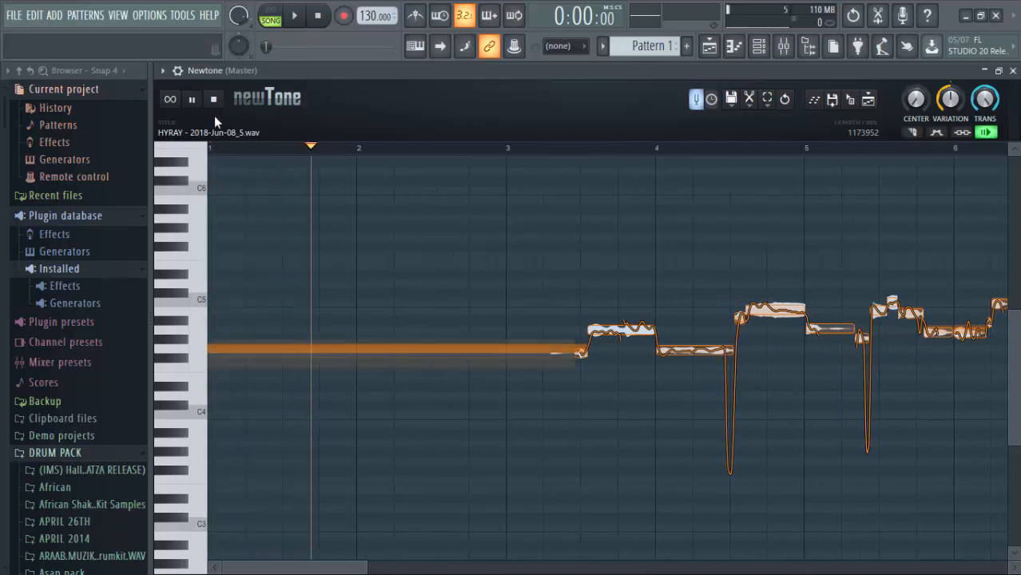
pyautogui.click(570, 150)
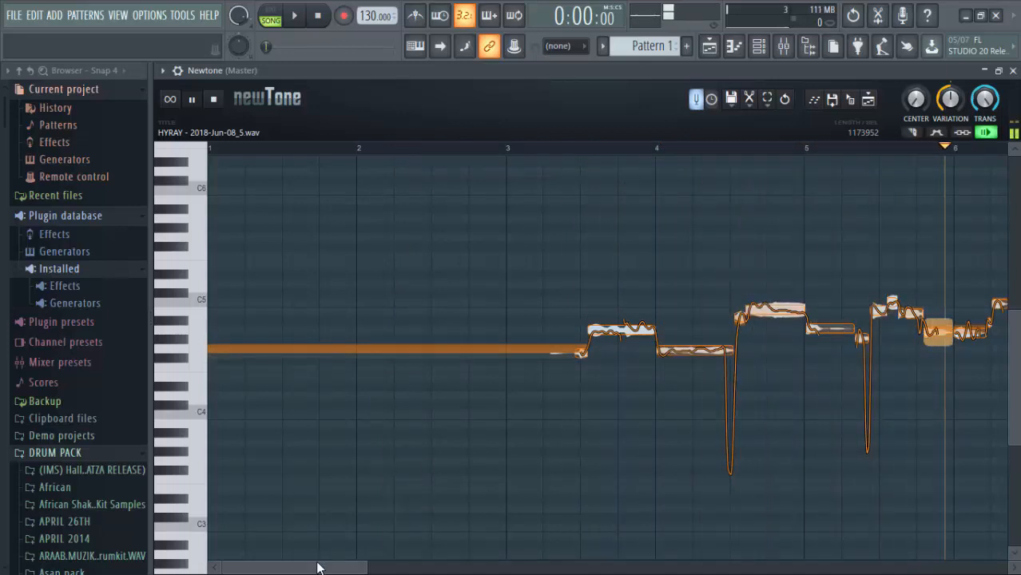
pyautogui.moveTo(318, 568); pyautogui.dragTo(456, 571)
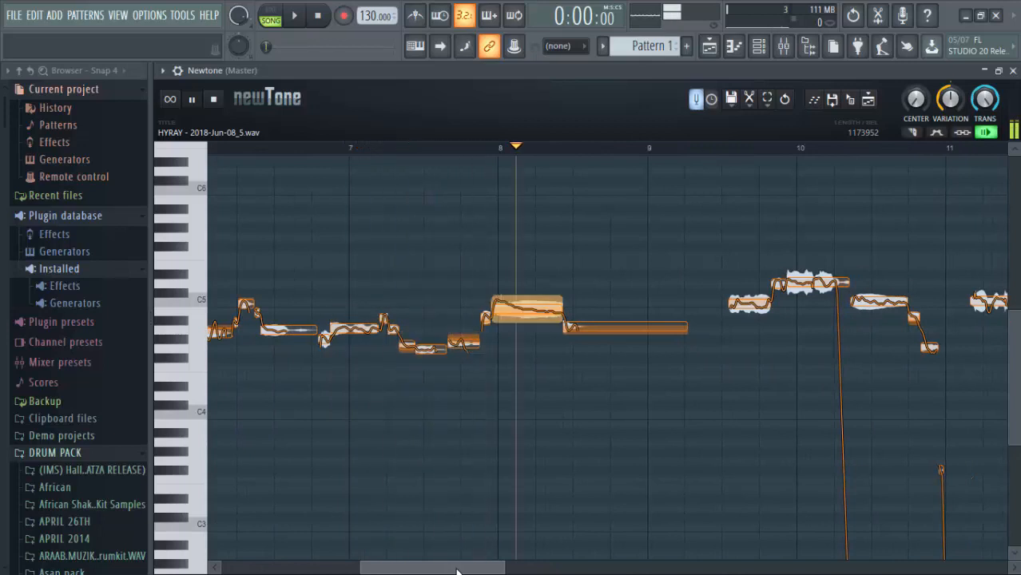
pyautogui.press('space')
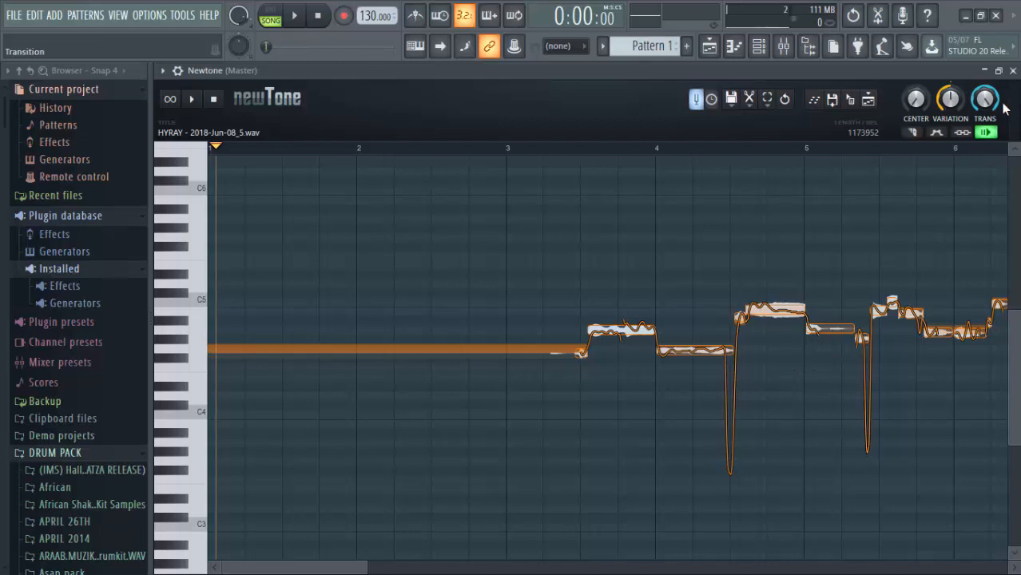
pyautogui.click(1012, 70)
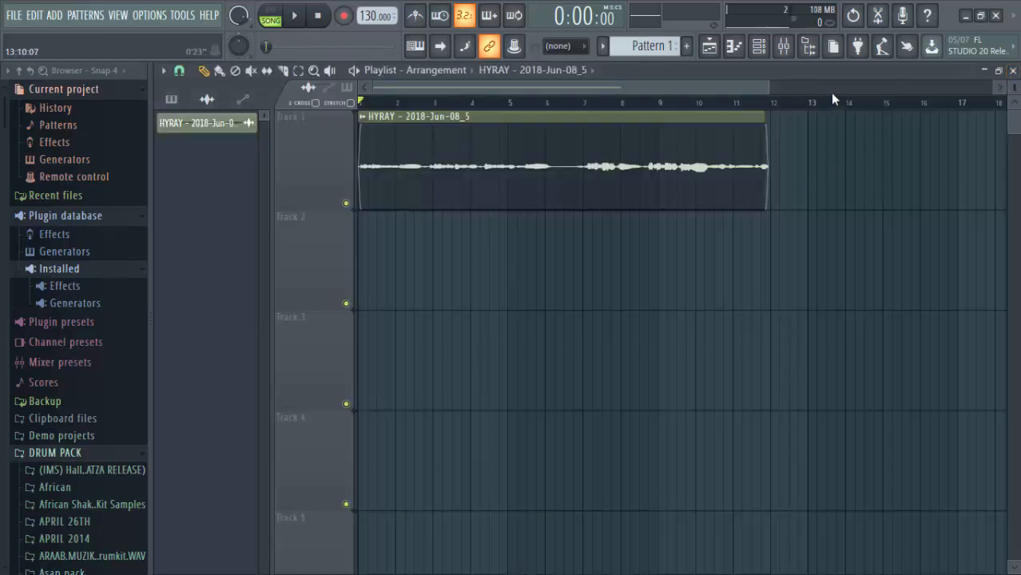
# - Load the AutoTuneVST effect into the first effect slot of the vocal's mixer track
pyautogui.click(783, 45)
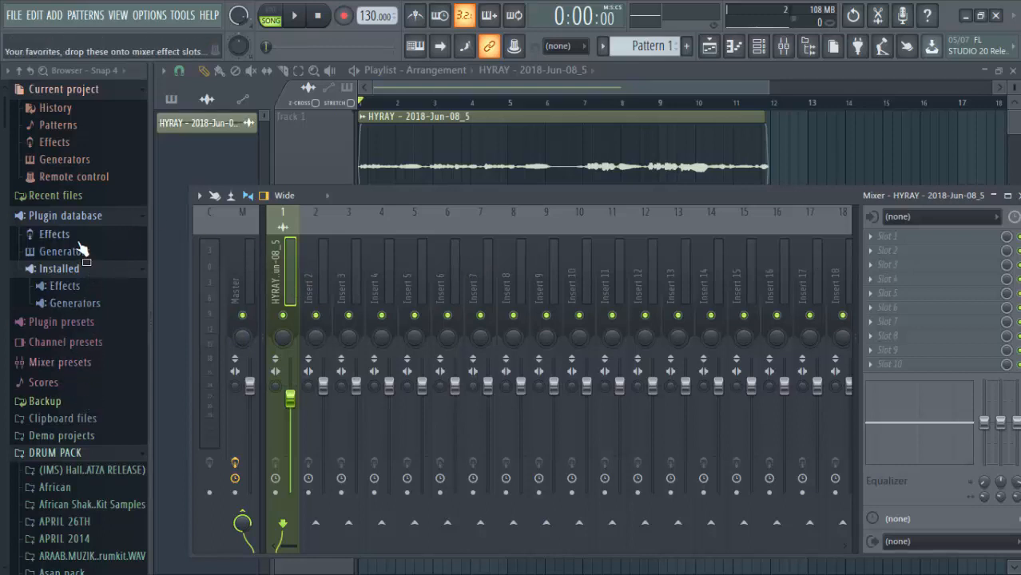
pyautogui.click(78, 289)
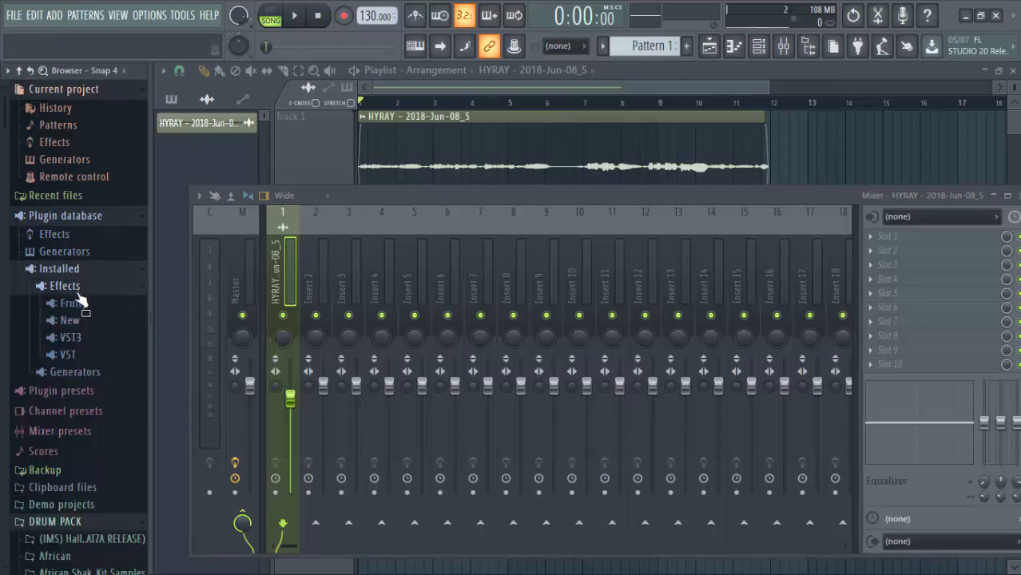
pyautogui.click(80, 352)
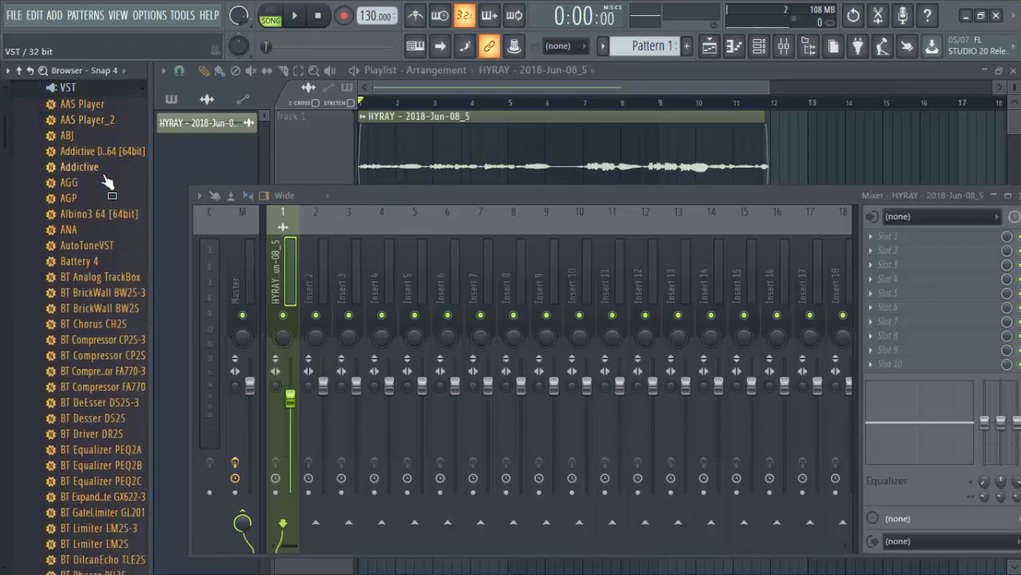
pyautogui.moveTo(107, 249); pyautogui.dragTo(920, 237)
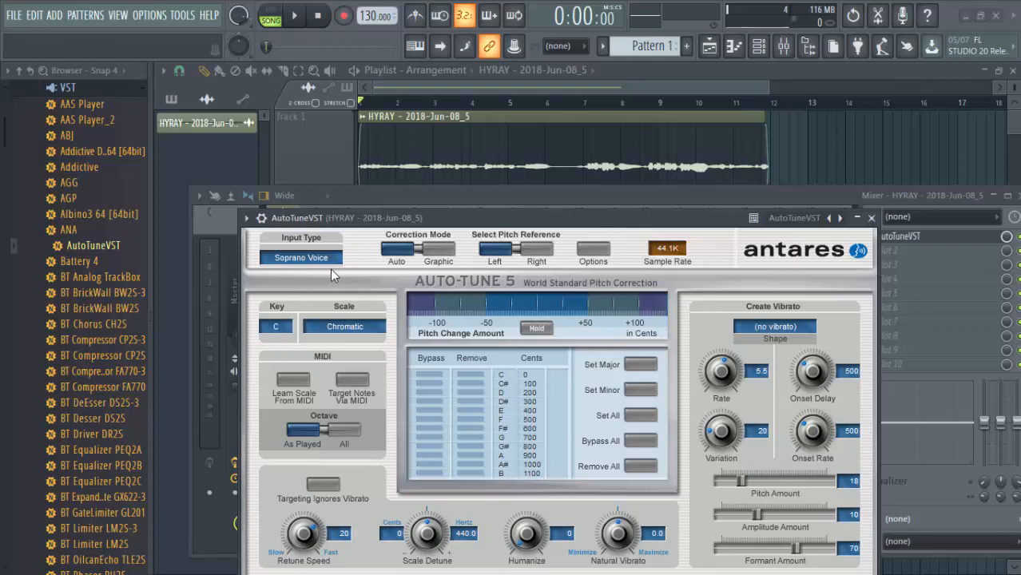
# - Go through the Auto-Tune input types and select Soprano Voice
pyautogui.click(308, 260)
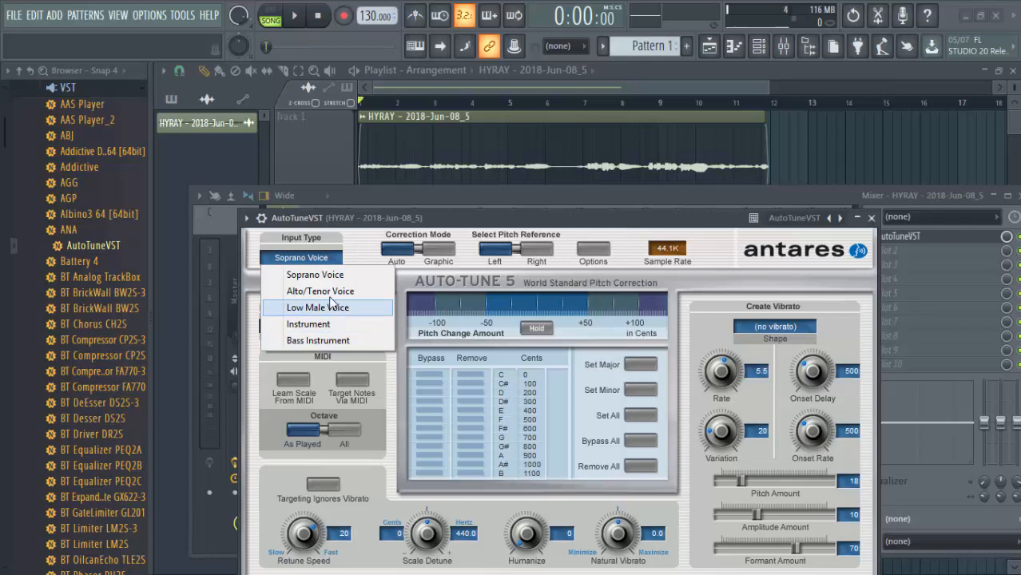
pyautogui.click(327, 280)
pyautogui.click(317, 262)
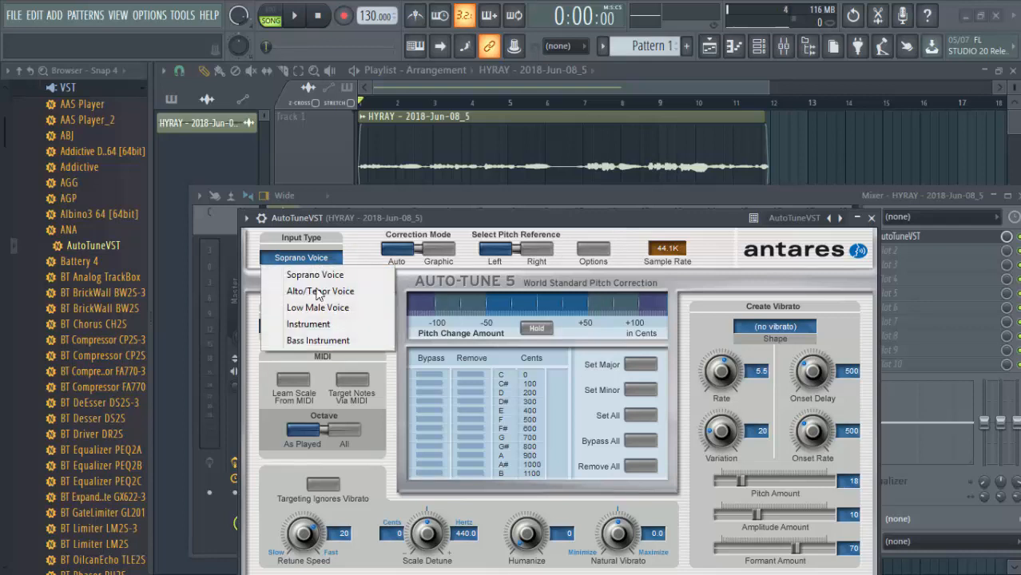
pyautogui.click(318, 341)
pyautogui.click(314, 267)
pyautogui.click(320, 276)
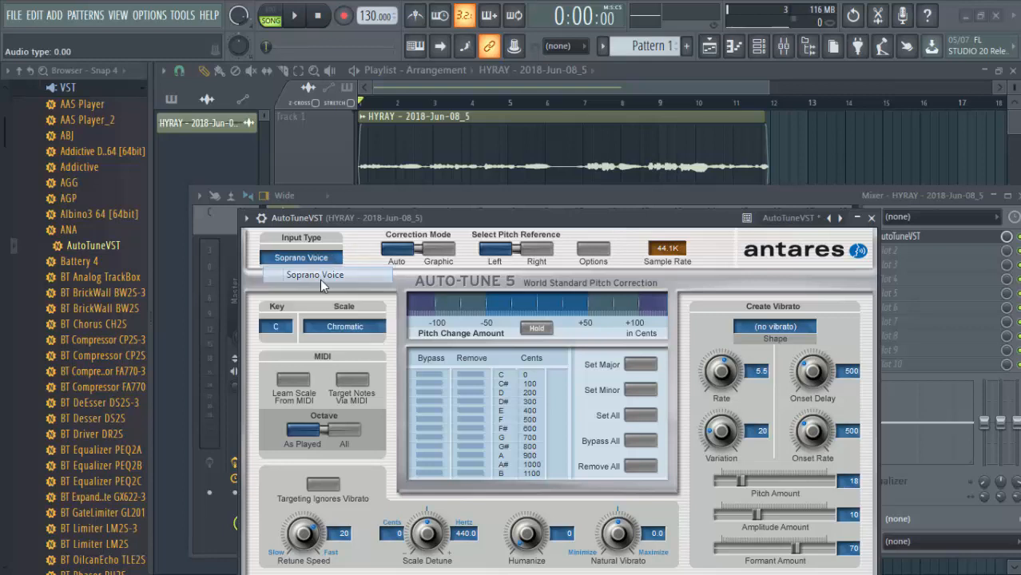
# - Set the Auto-Tune scale to Major and the Retune Speed to 0, with the whole plugin window in view
pyautogui.moveTo(445, 226); pyautogui.dragTo(445, 115)
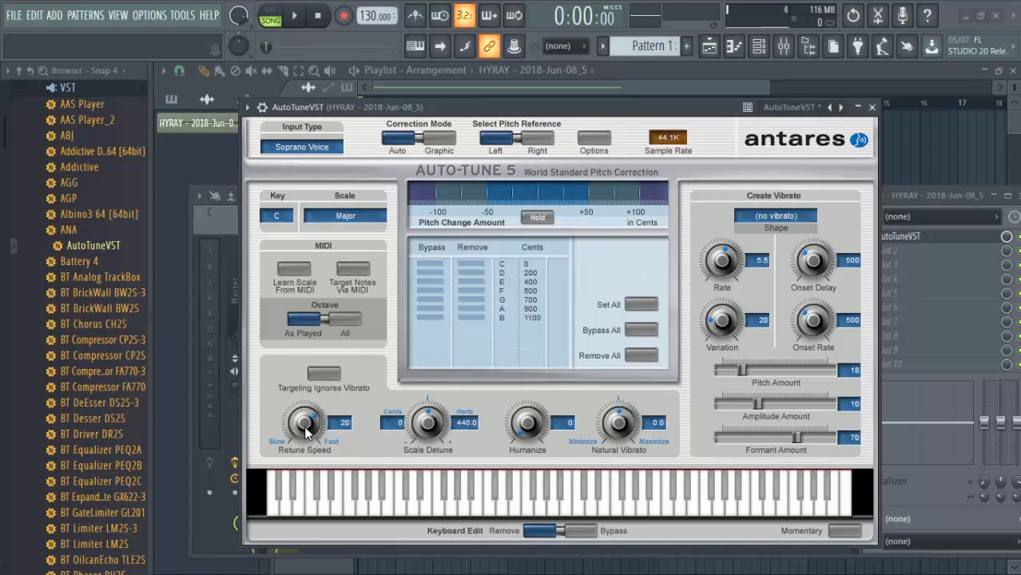
pyautogui.moveTo(304, 426)
pyautogui.mouseDown()
pyautogui.moveTo(318, 448)
pyautogui.moveTo(309, 436)
pyautogui.mouseUp()
# - Minimize the created vibrato: Rate 0.1, Variation 0, Onset Rate 10 and Onset Delay 0
pyautogui.moveTo(722, 265); pyautogui.dragTo(734, 387)
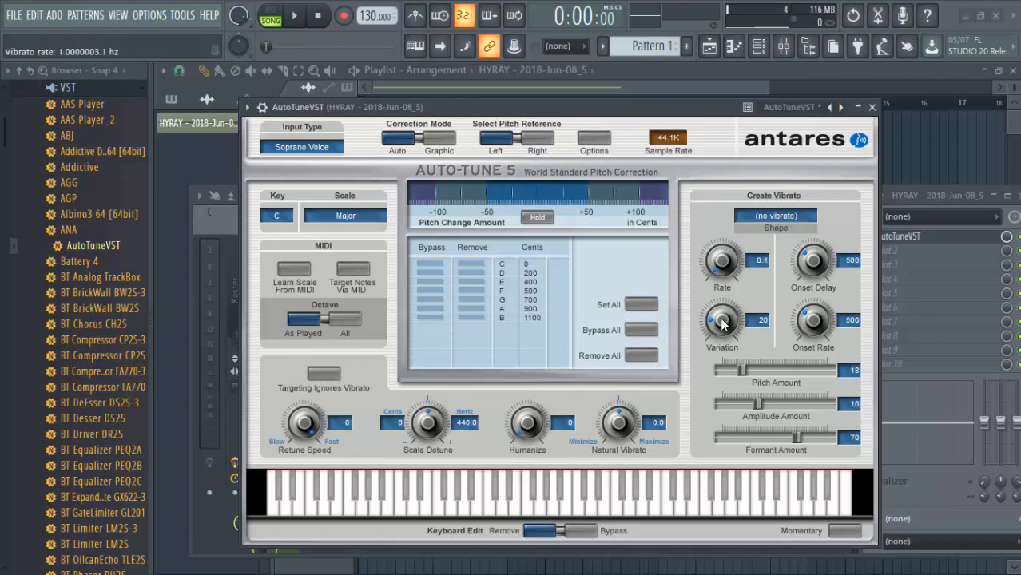
pyautogui.moveTo(722, 322); pyautogui.dragTo(723, 376)
pyautogui.moveTo(822, 320); pyautogui.dragTo(815, 388)
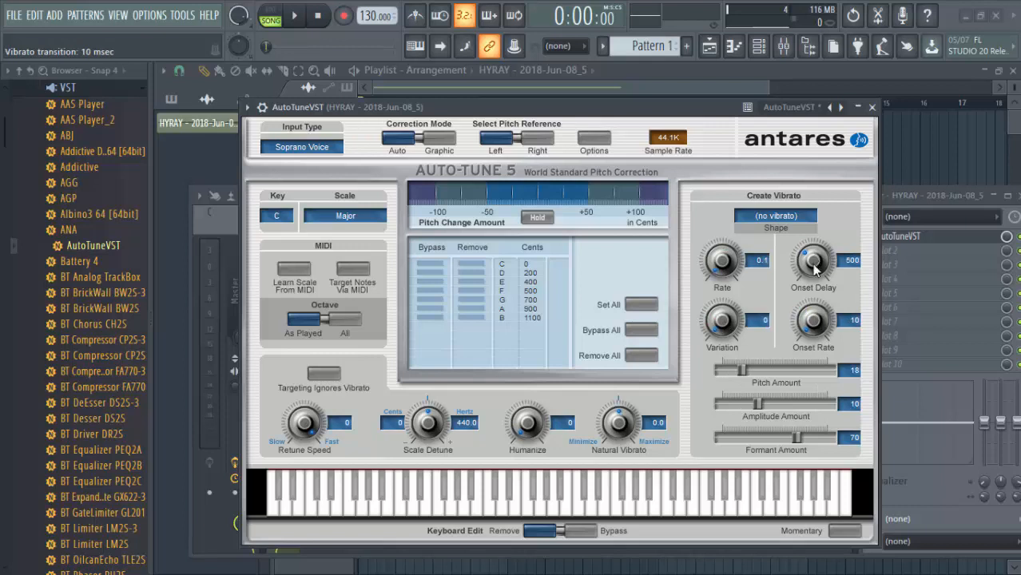
pyautogui.moveTo(815, 270); pyautogui.dragTo(747, 465)
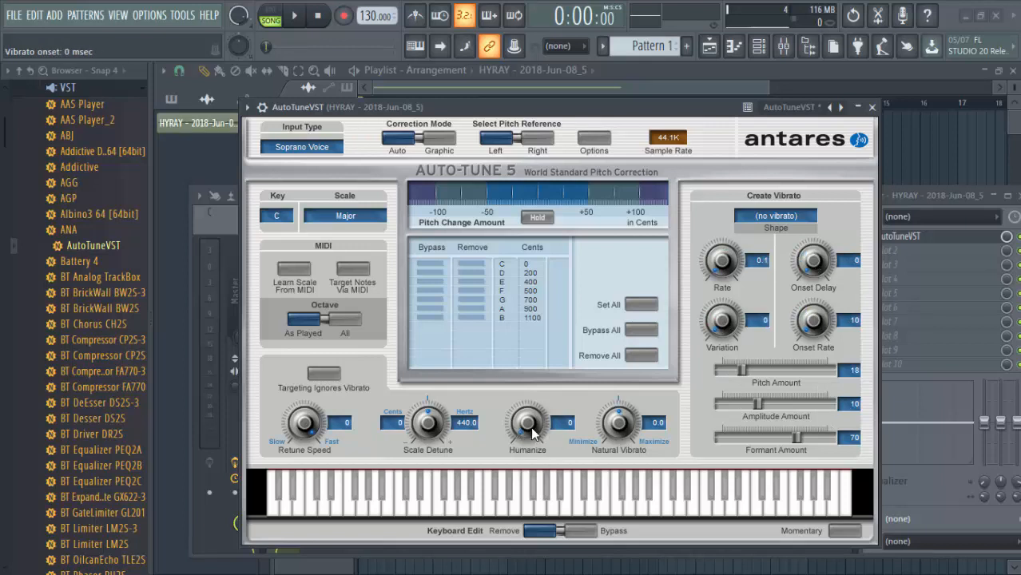
# - Set Humanize to 100 and play the vocal through Auto-Tune to hear the correction
pyautogui.moveTo(529, 434); pyautogui.dragTo(514, 339)
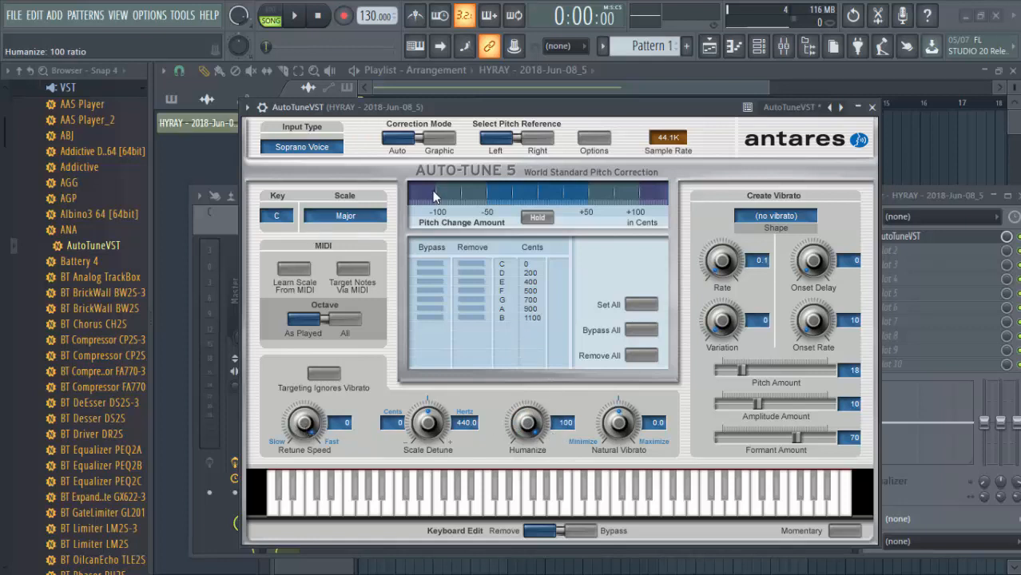
pyautogui.click(297, 15)
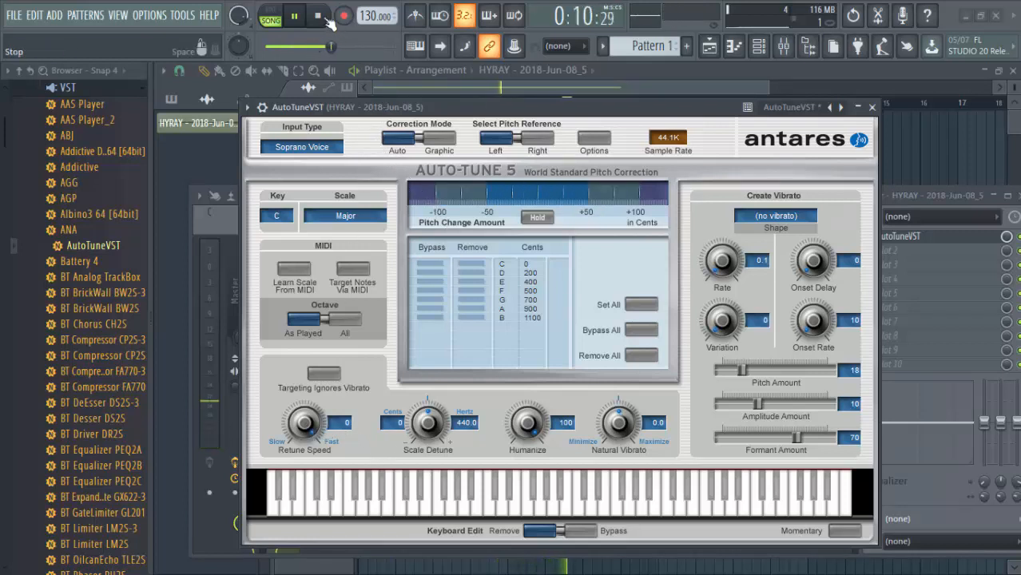
pyautogui.press('space')
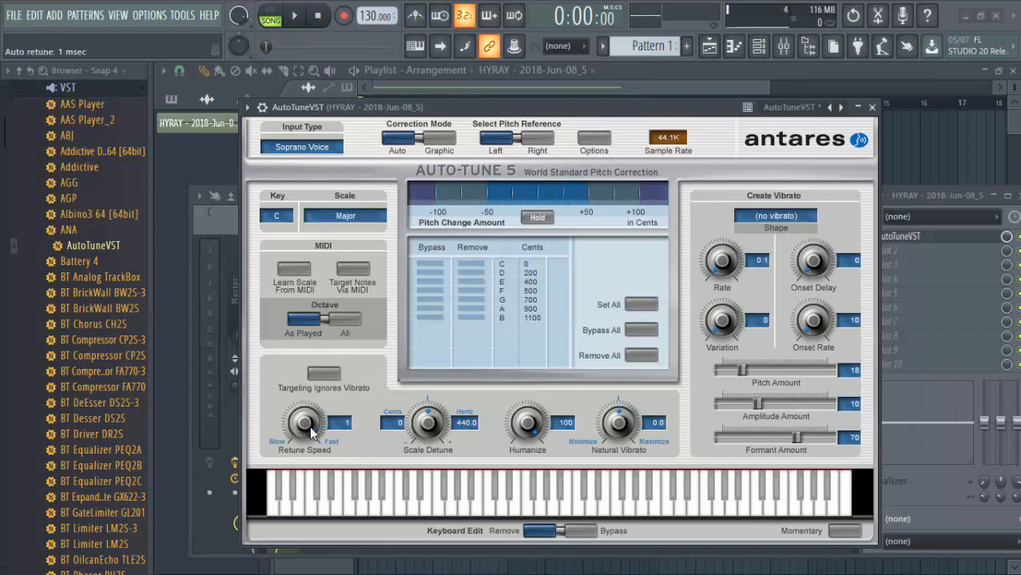
# - Play the vocal again while adjusting Auto-Tune to a Retune Speed of 20 and Humanize of 0
pyautogui.moveTo(309, 426); pyautogui.dragTo(329, 447)
pyautogui.press('space')
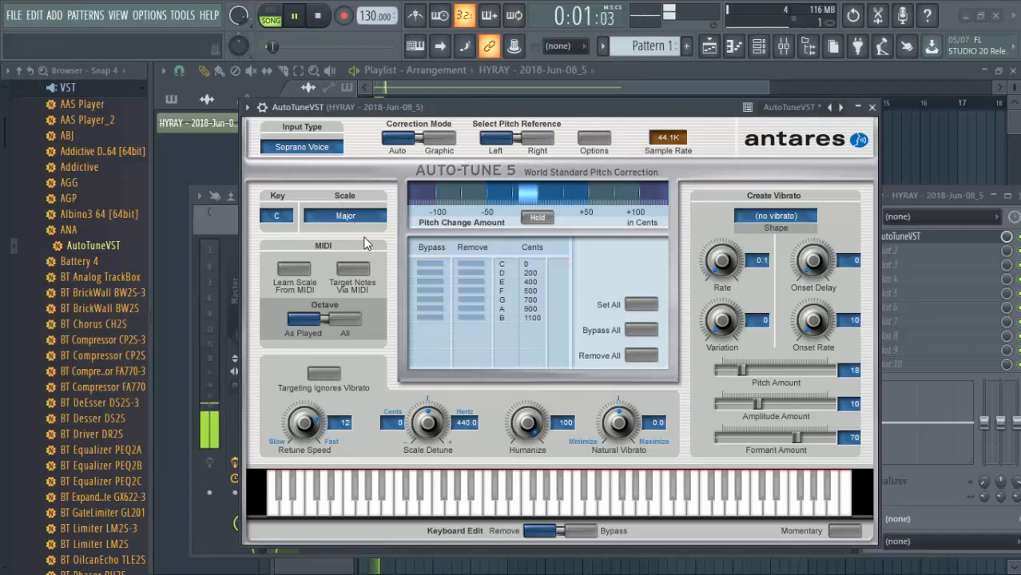
pyautogui.moveTo(305, 419); pyautogui.dragTo(411, 376)
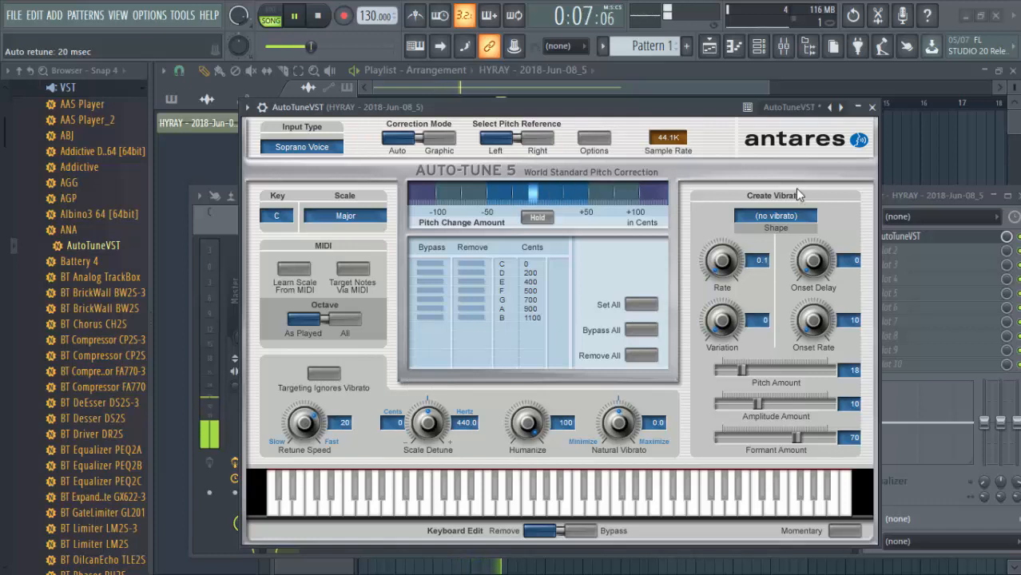
pyautogui.moveTo(528, 425); pyautogui.dragTo(521, 484)
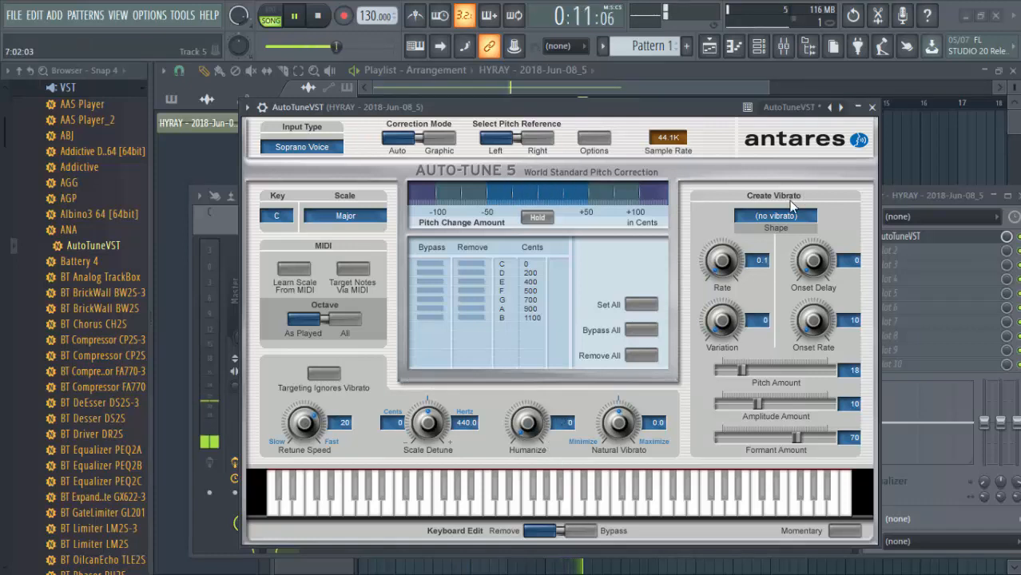
# - Play the vocal while lowering the Auto-Tune Retune Speed to 14, set it to 5 for another listen, and close the plugin window
pyautogui.moveTo(302, 419); pyautogui.dragTo(303, 422)
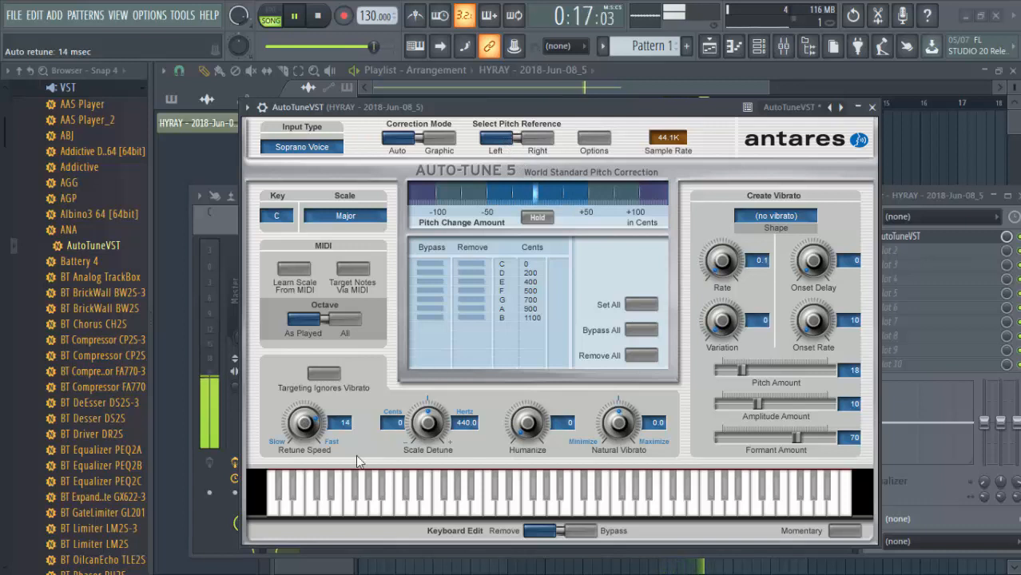
pyautogui.click(320, 16)
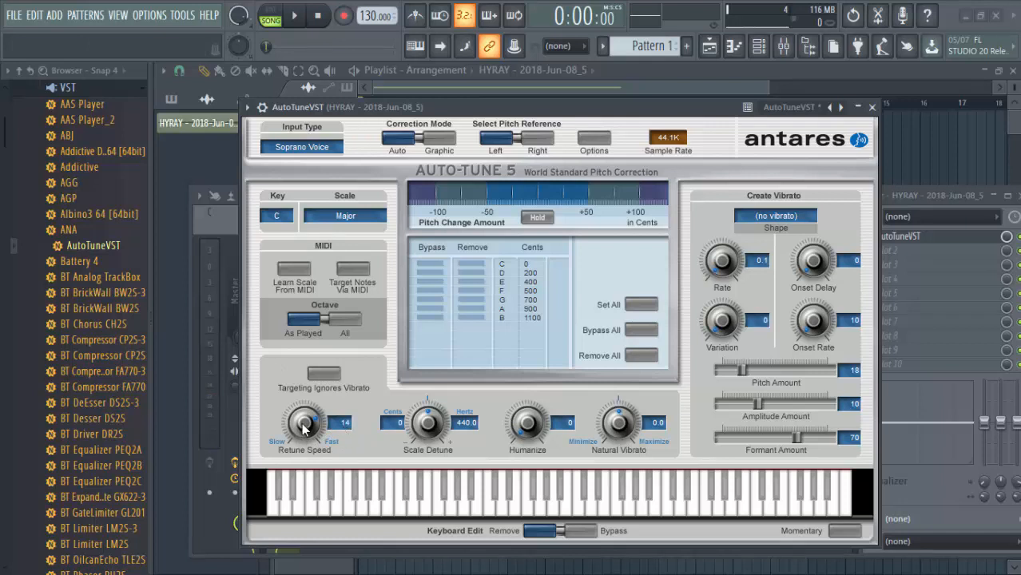
pyautogui.moveTo(304, 429); pyautogui.dragTo(304, 423)
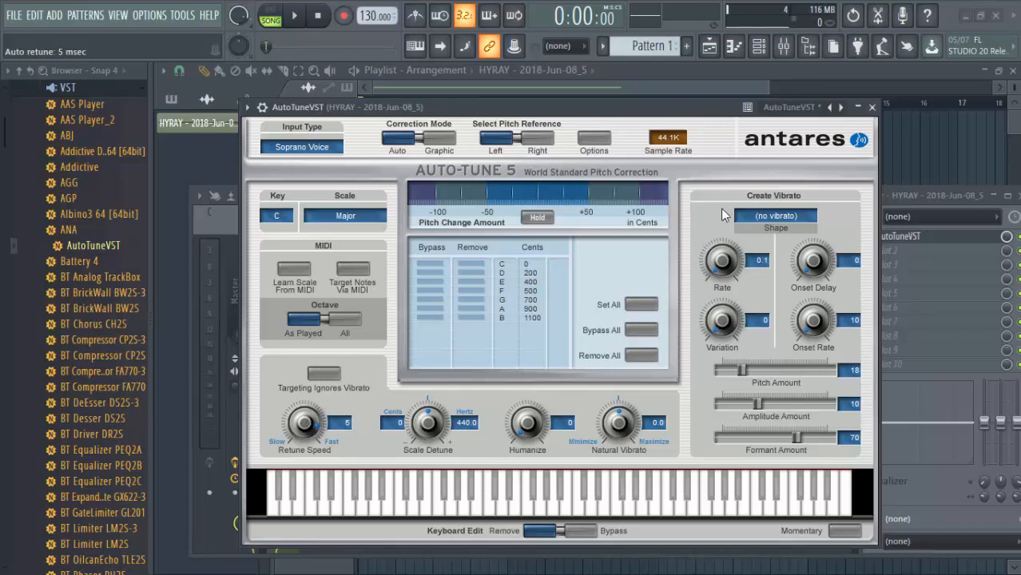
pyautogui.scroll(4, 302, 430)
pyautogui.click(296, 19)
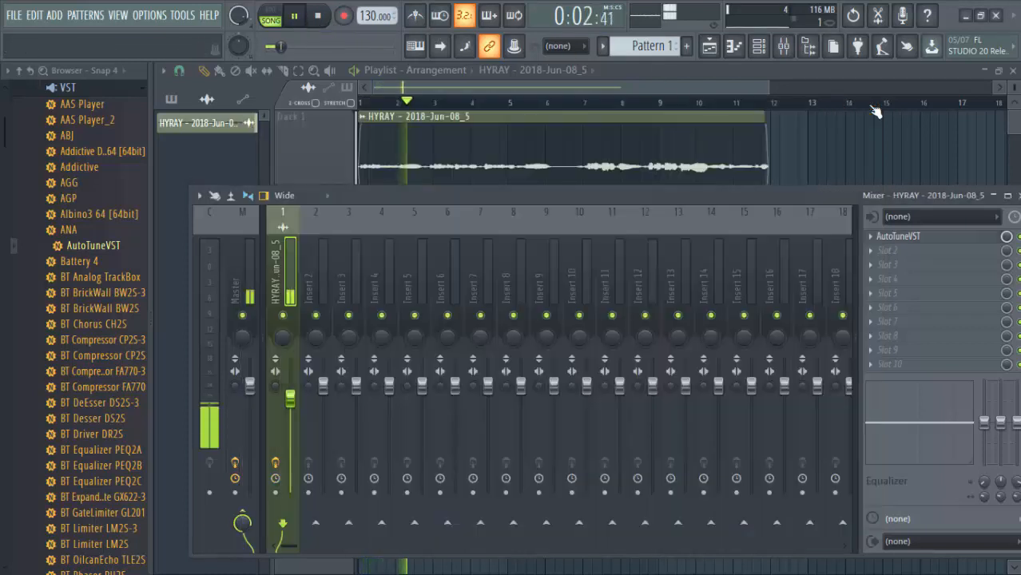
pyautogui.click(872, 107)
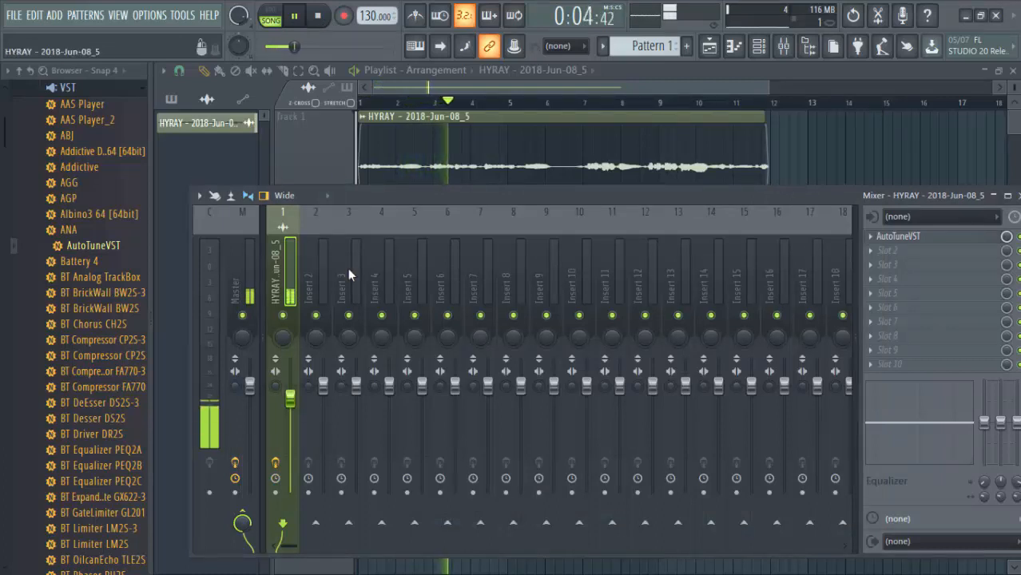
pyautogui.click(320, 16)
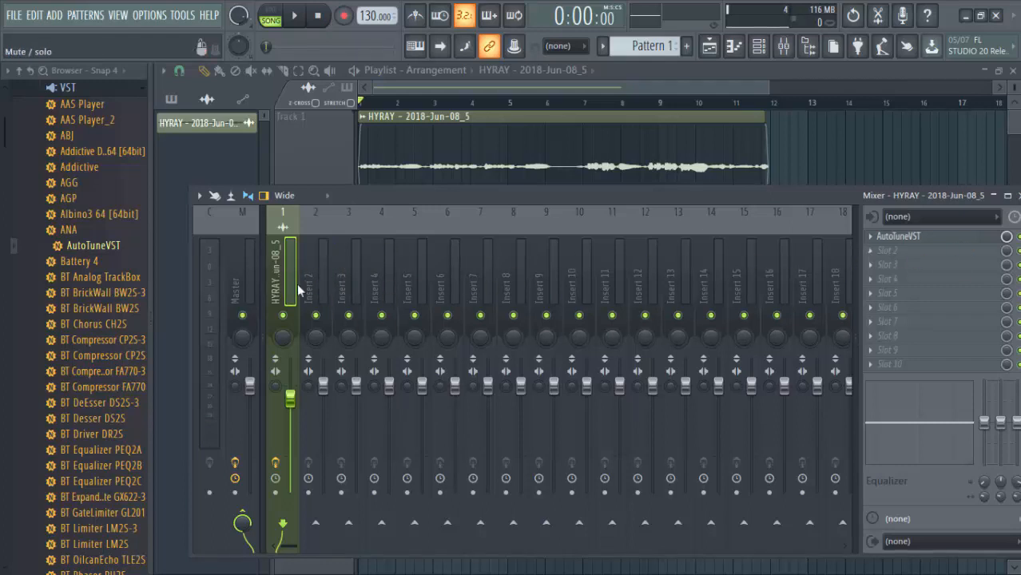
# - Rename the Insert 11 mixer track as reverb
pyautogui.click(605, 279)
pyautogui.rightClick(605, 278)
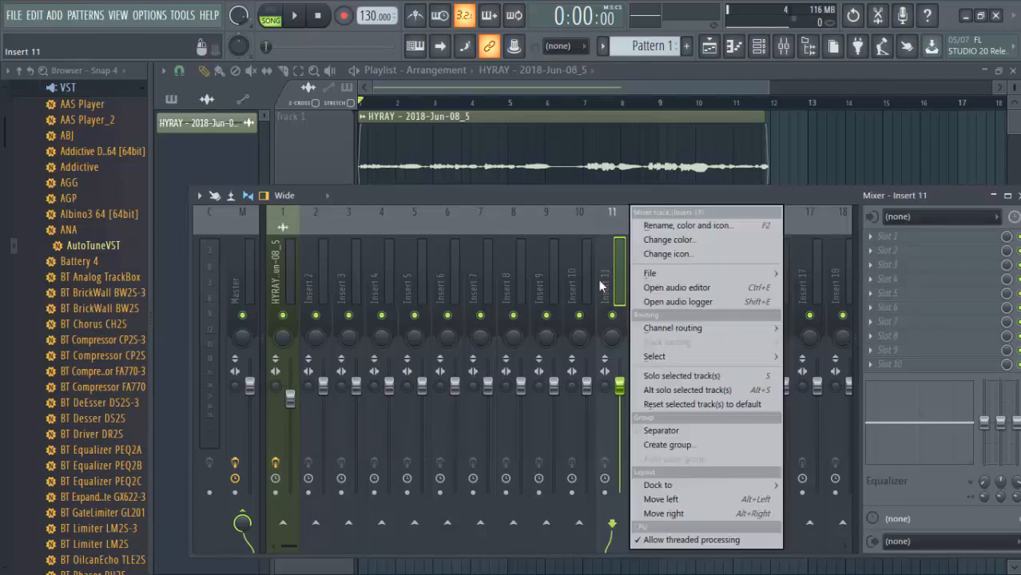
pyautogui.click(607, 278)
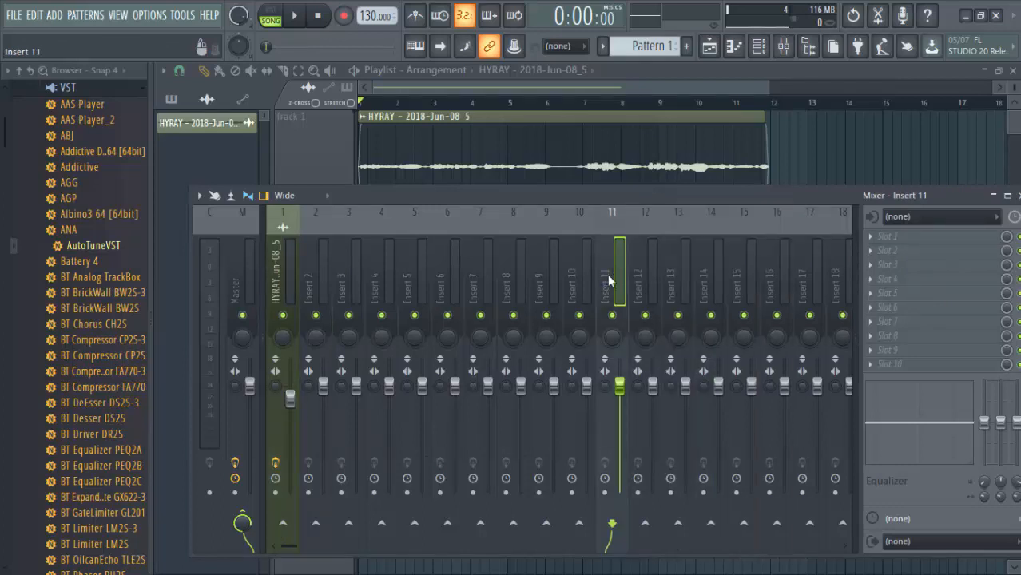
pyautogui.rightClick(608, 278)
pyautogui.click(689, 230)
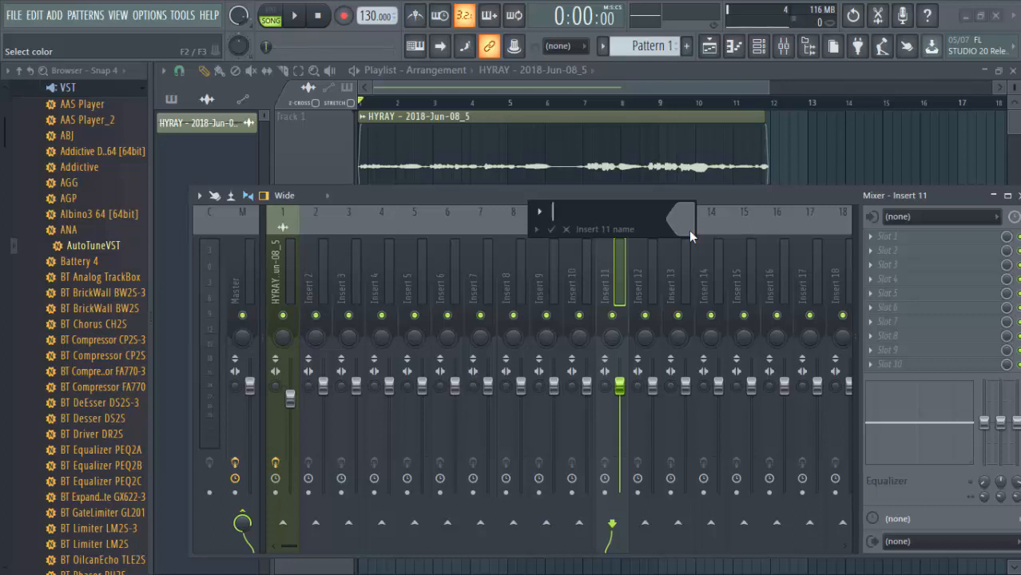
pyautogui.write('reverb')
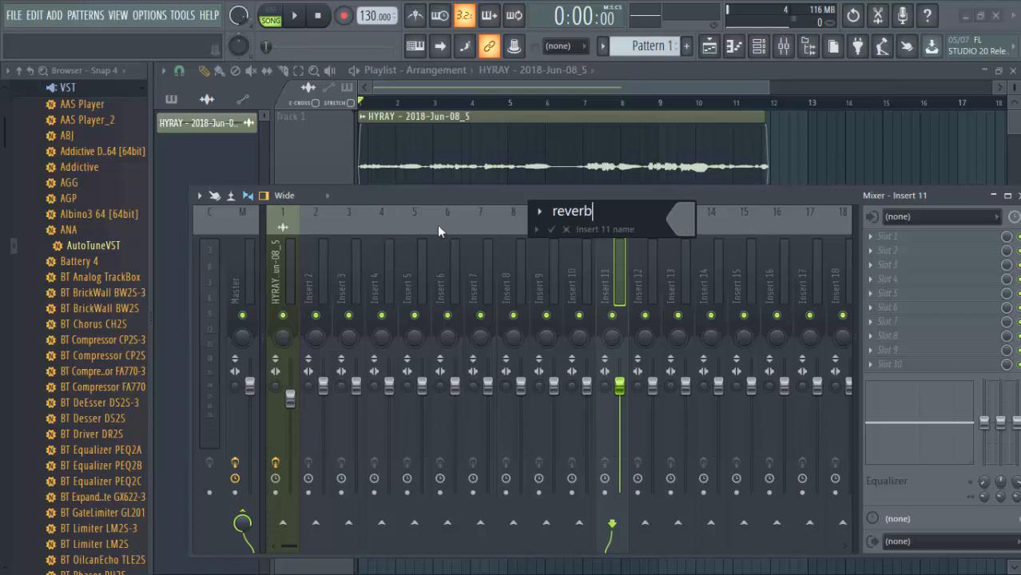
pyautogui.press('Return')
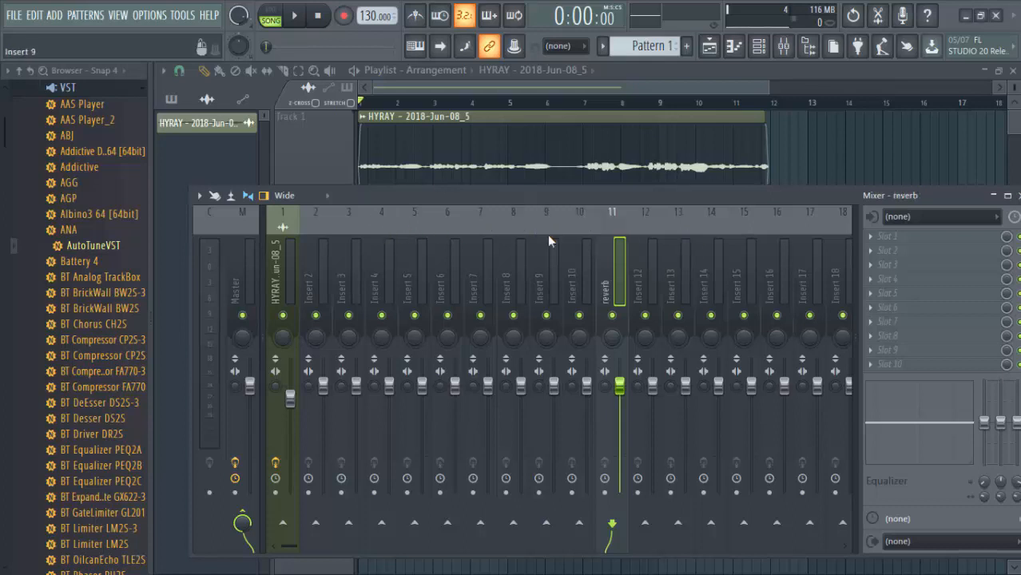
# - Rename the Insert 12 mixer track as delay
pyautogui.click(643, 294)
pyautogui.rightClick(644, 296)
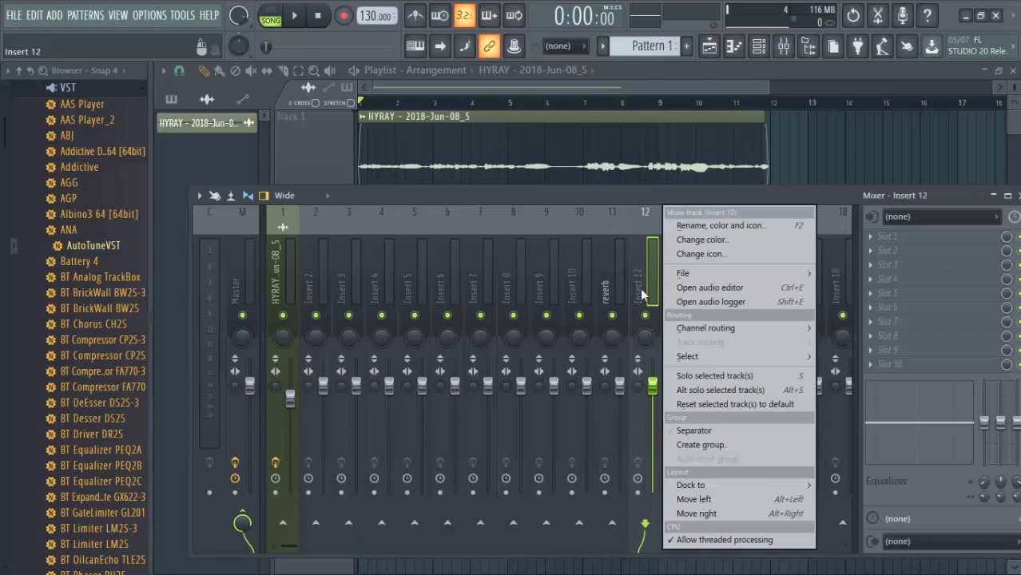
pyautogui.click(734, 226)
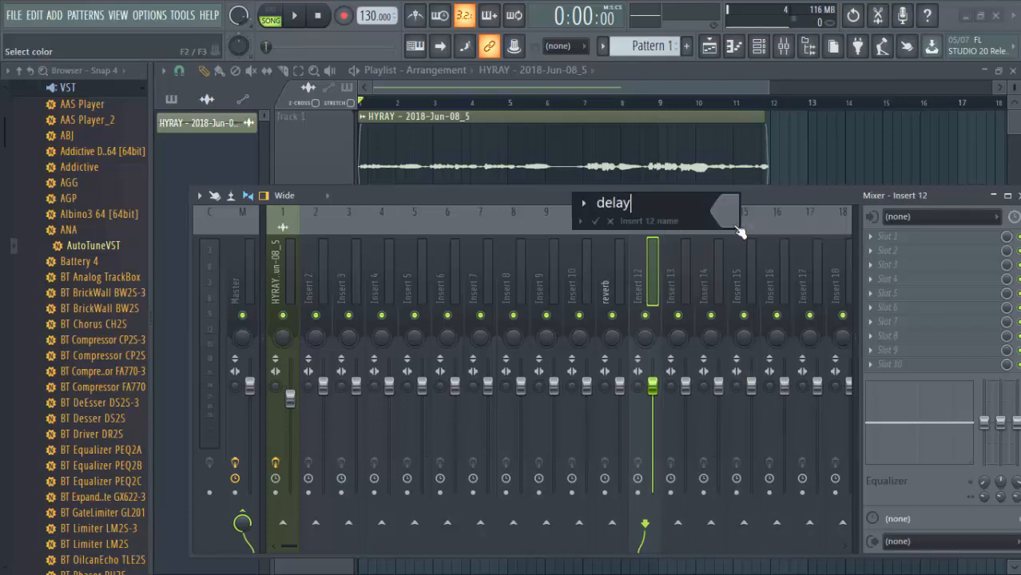
pyautogui.write('delay')
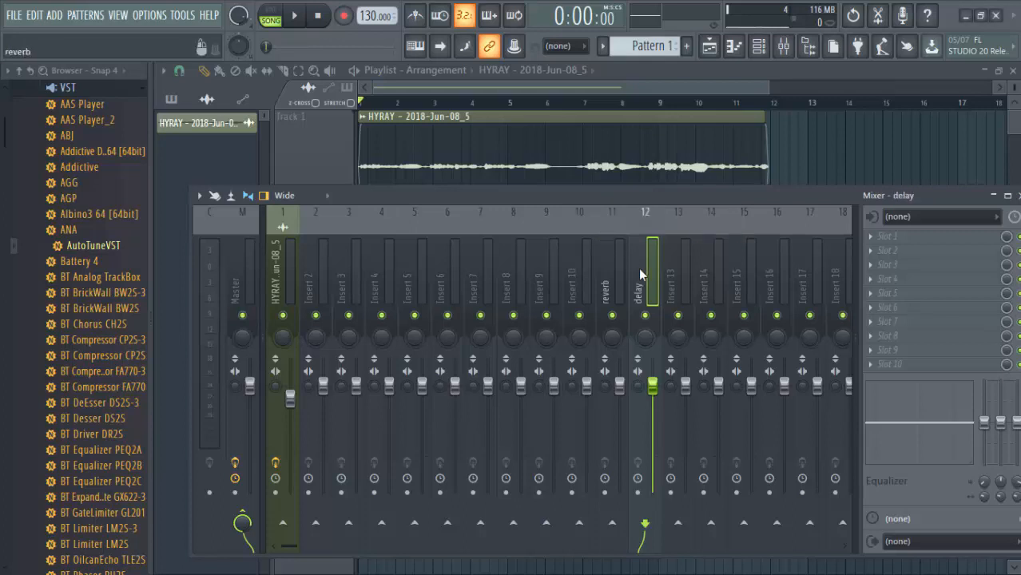
pyautogui.click(596, 220)
# - Select the reverb mixer track, look through the installed VST effects for a plugin, and collapse the VST list
pyautogui.click(620, 284)
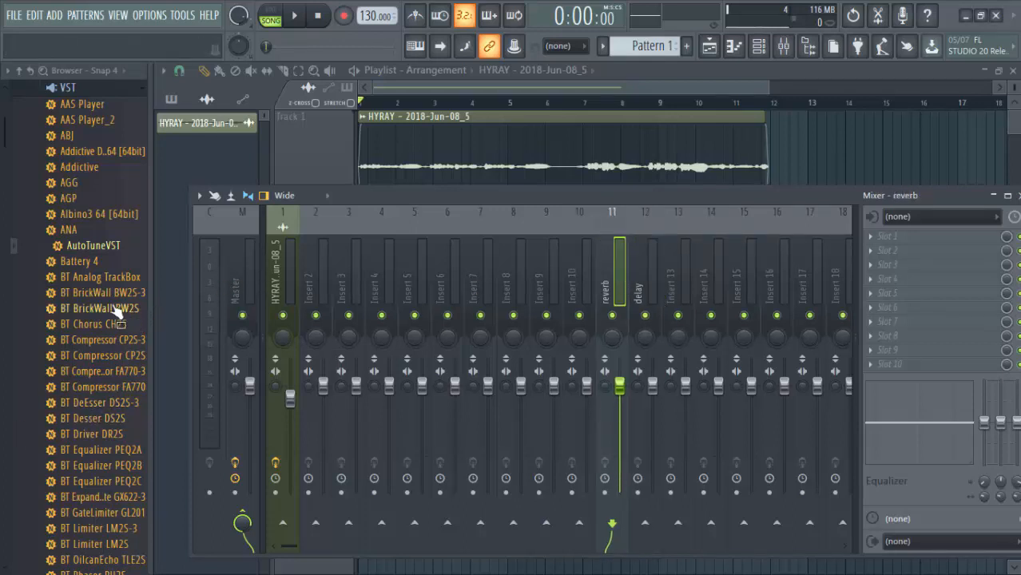
pyautogui.scroll(-10, 108, 379)
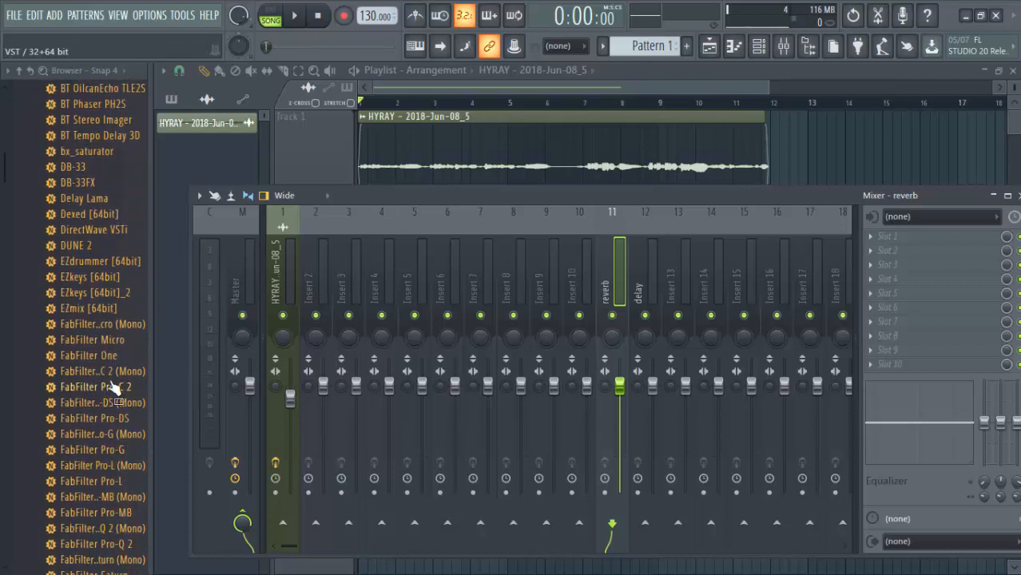
pyautogui.scroll(-14, 132, 415)
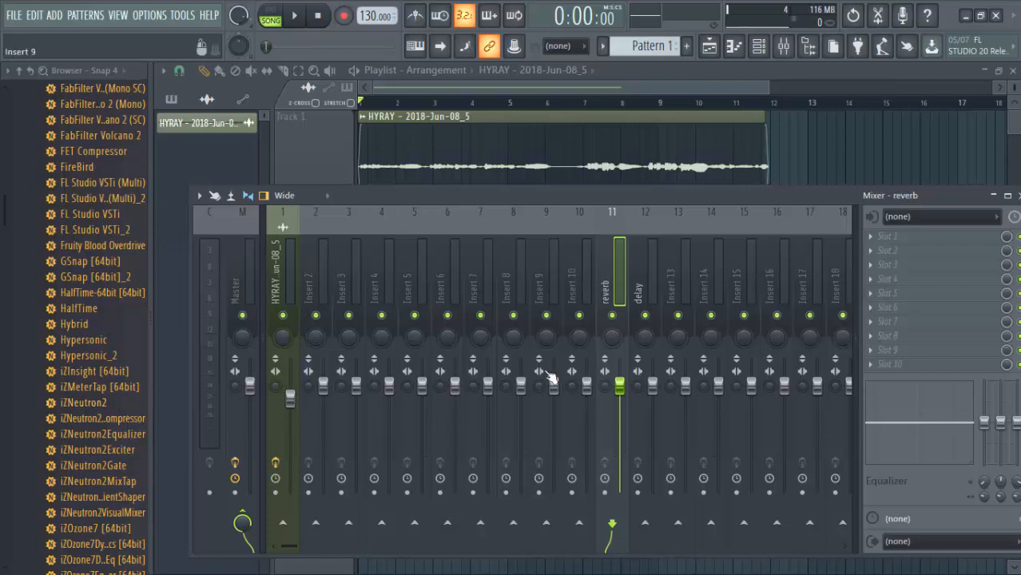
pyautogui.scroll(8, 77, 352)
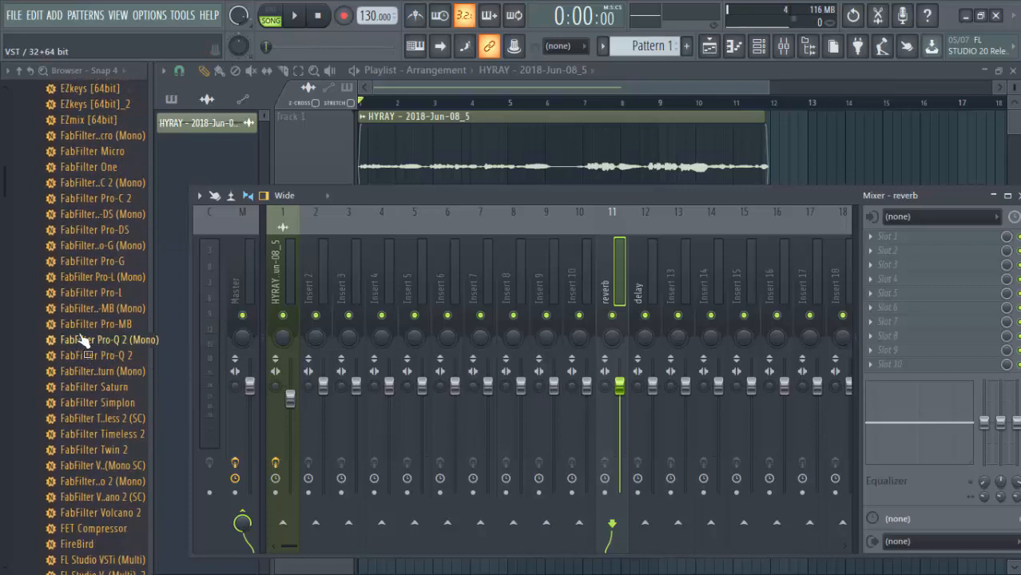
pyautogui.scroll(20, 79, 330)
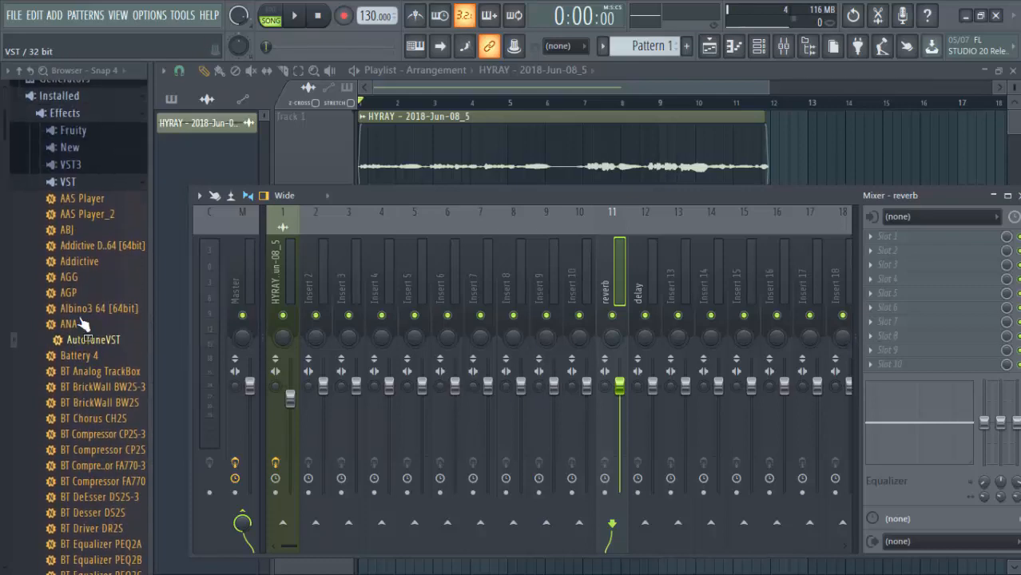
pyautogui.click(72, 182)
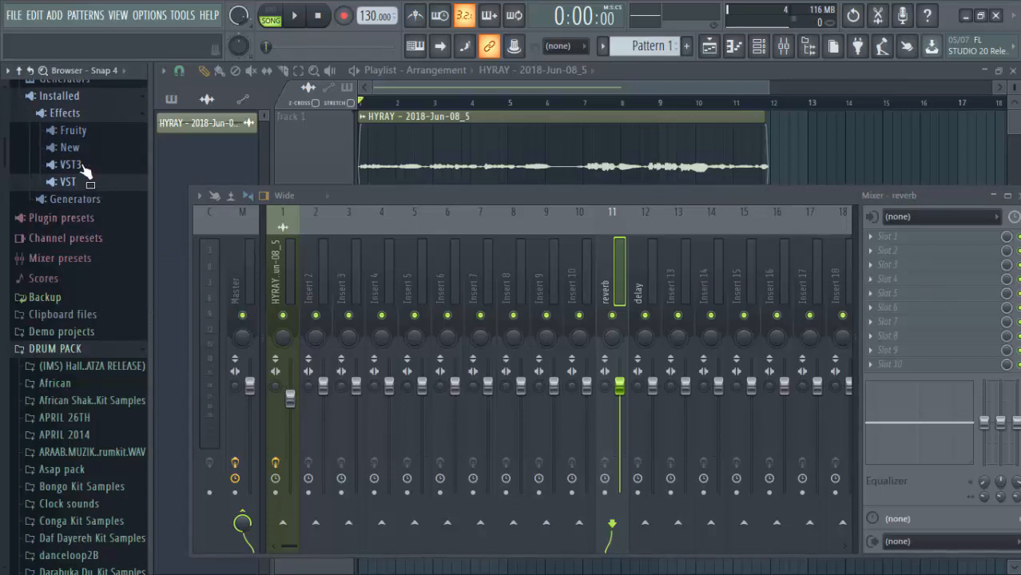
# - Load WaveShell-VST 9.3 in the reverb track's first effect slot and choose one of the Waves plugins it contains
pyautogui.click(878, 236)
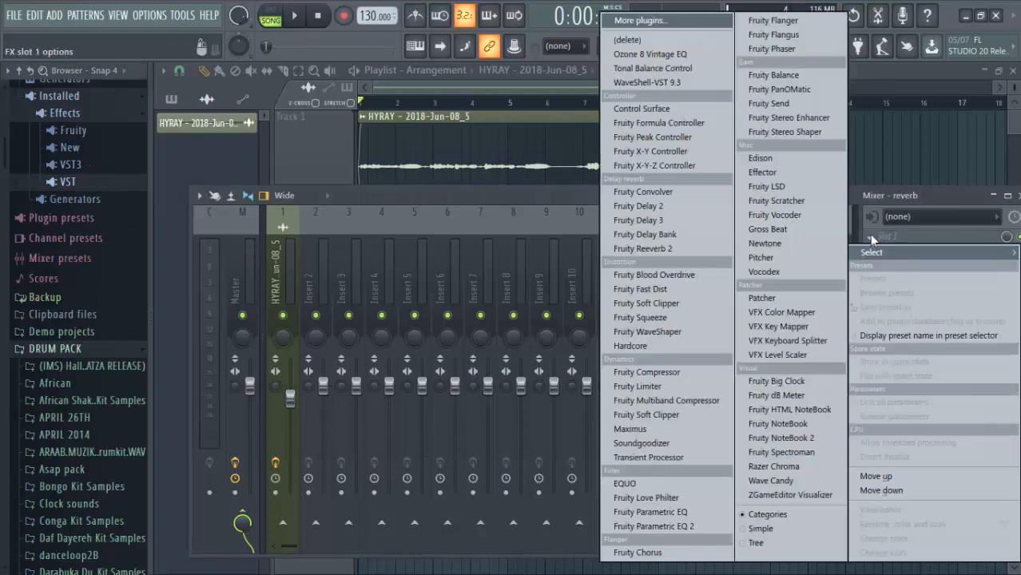
pyautogui.click(642, 82)
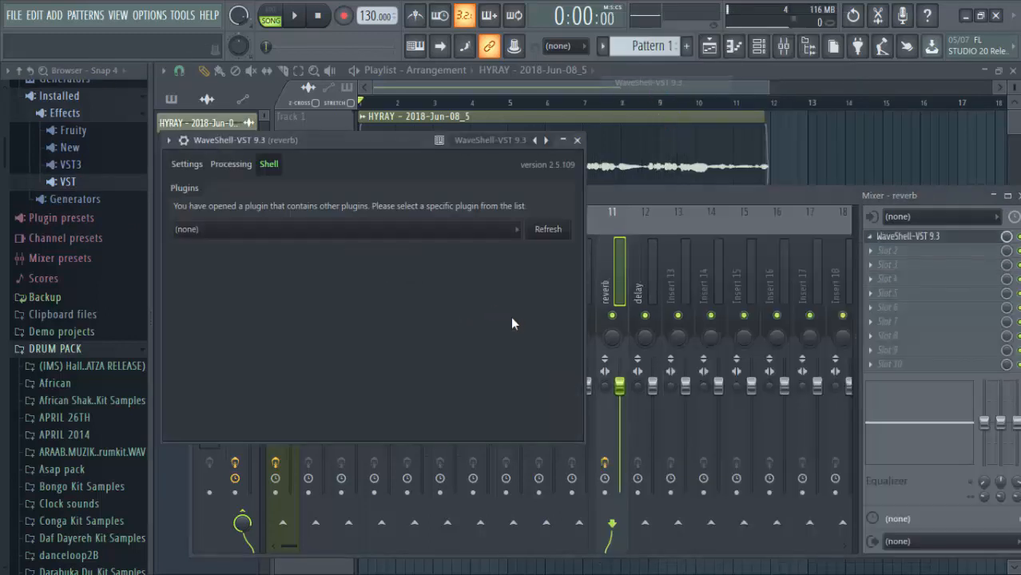
pyautogui.click(424, 229)
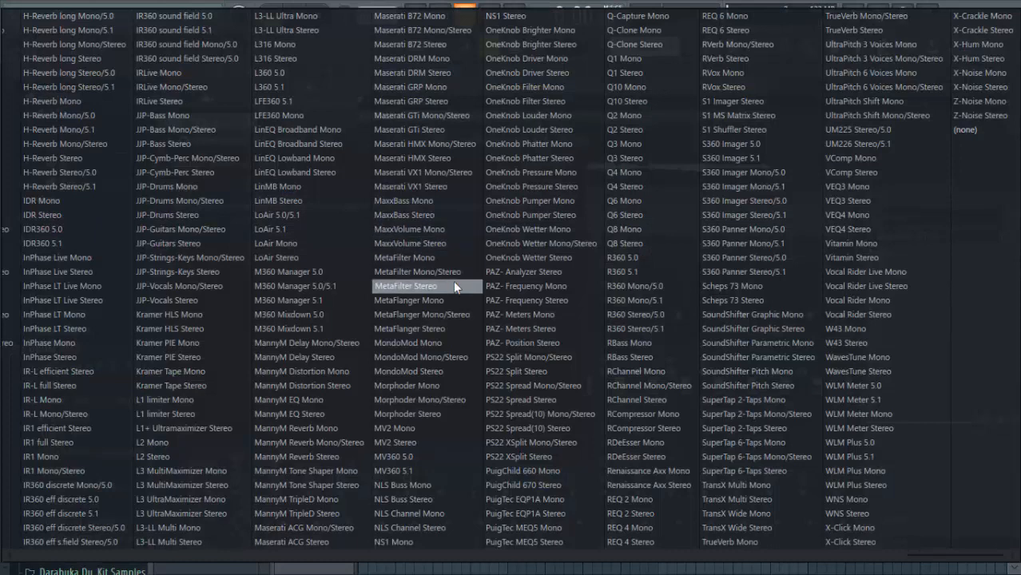
pyautogui.press('r')
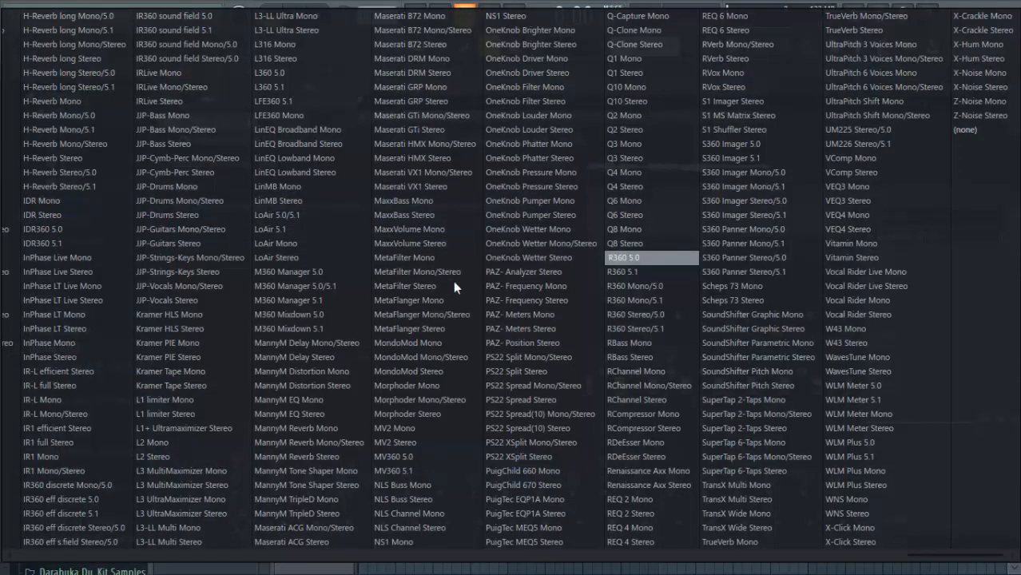
pyautogui.click(732, 105)
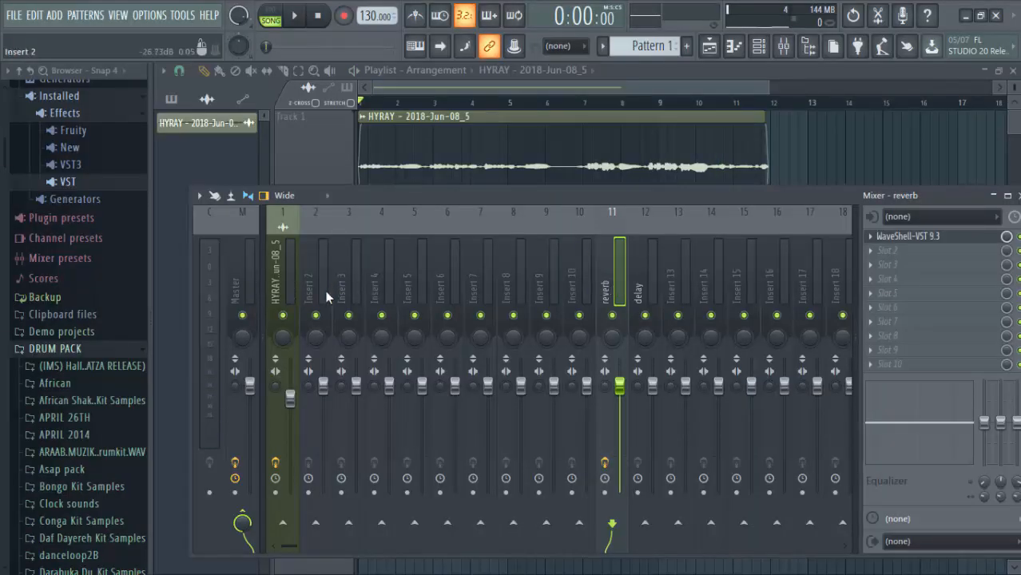
# - Add a Fruity Send to effect slots 8 and 9 of the vocal mixer track, closing each plugin window
pyautogui.click(275, 280)
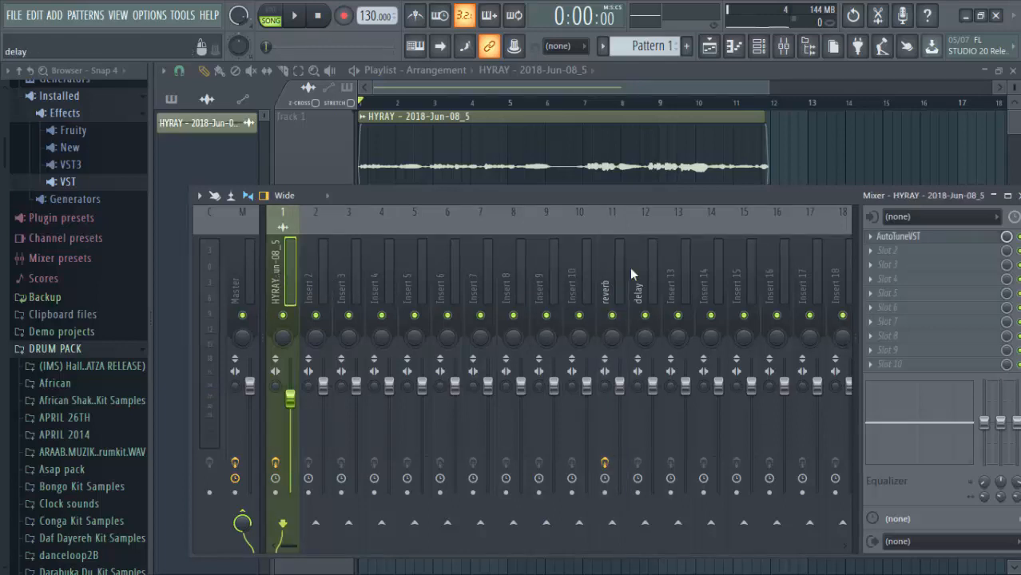
pyautogui.click(873, 335)
pyautogui.moveTo(880, 251)
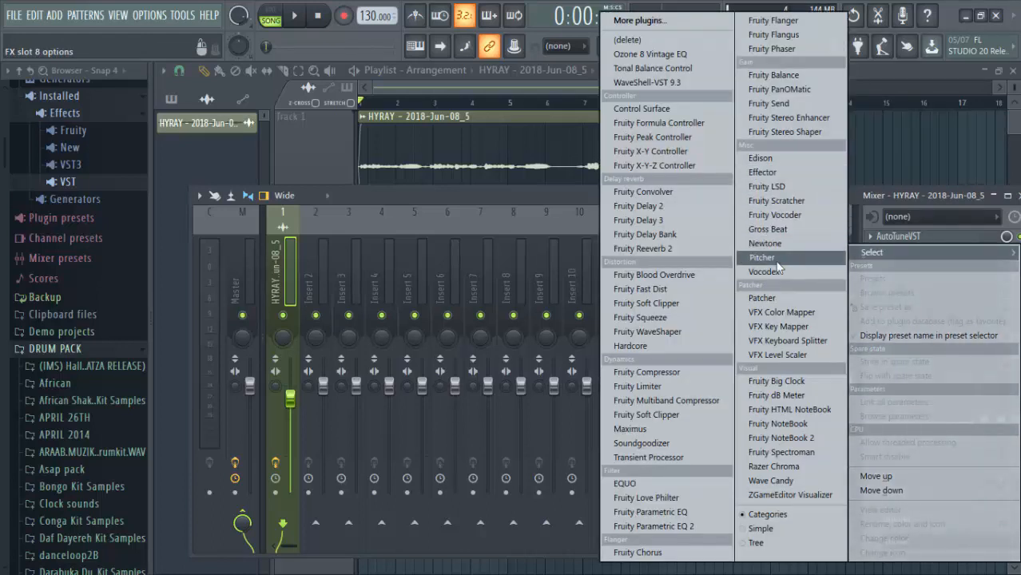
pyautogui.click(813, 106)
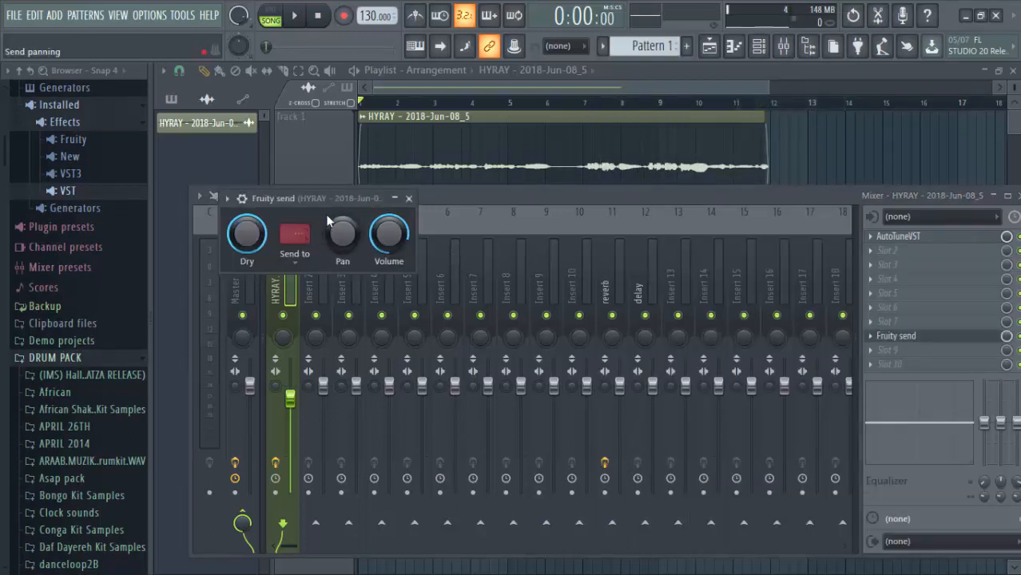
pyautogui.click(408, 198)
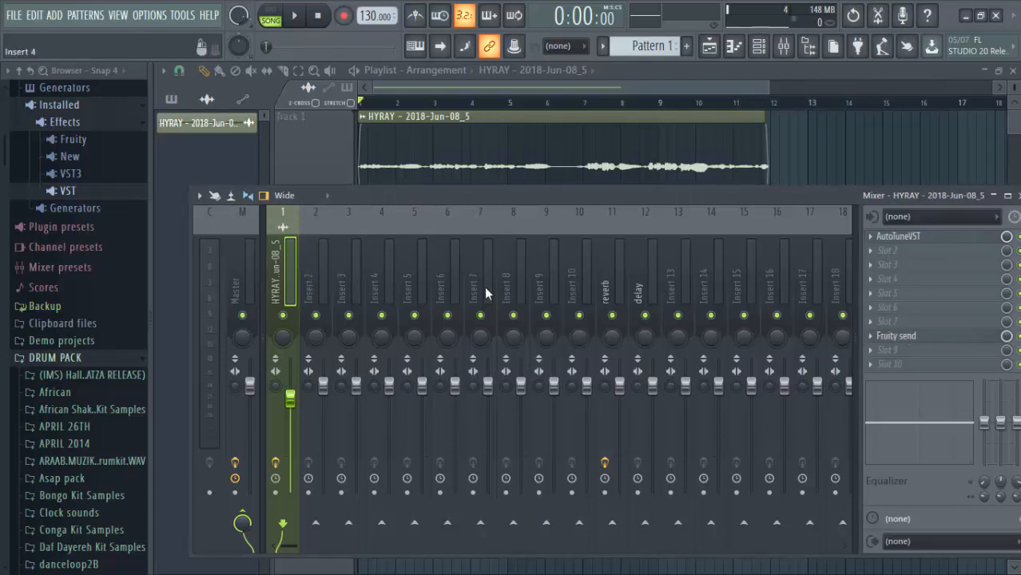
pyautogui.click(875, 350)
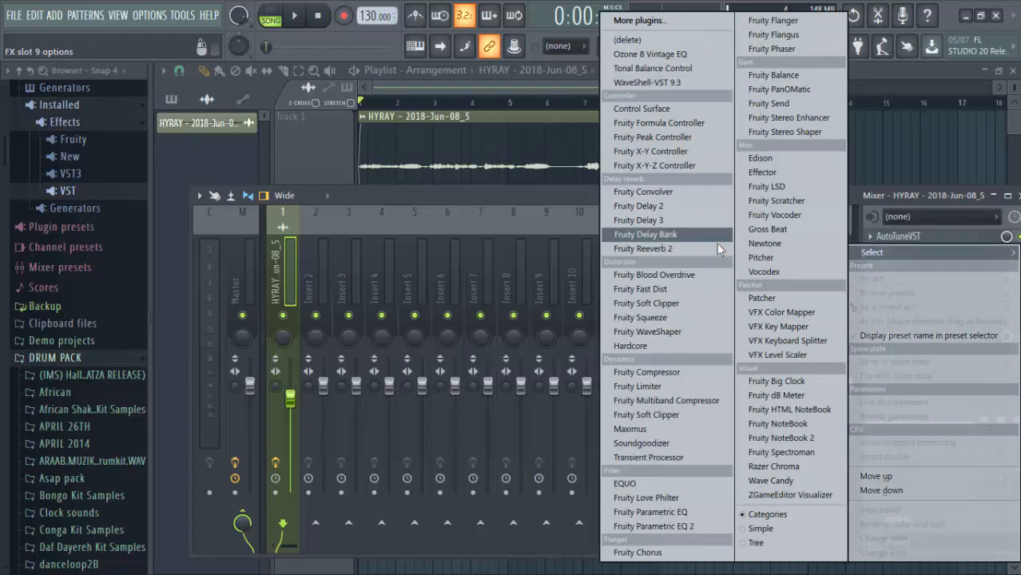
pyautogui.click(767, 104)
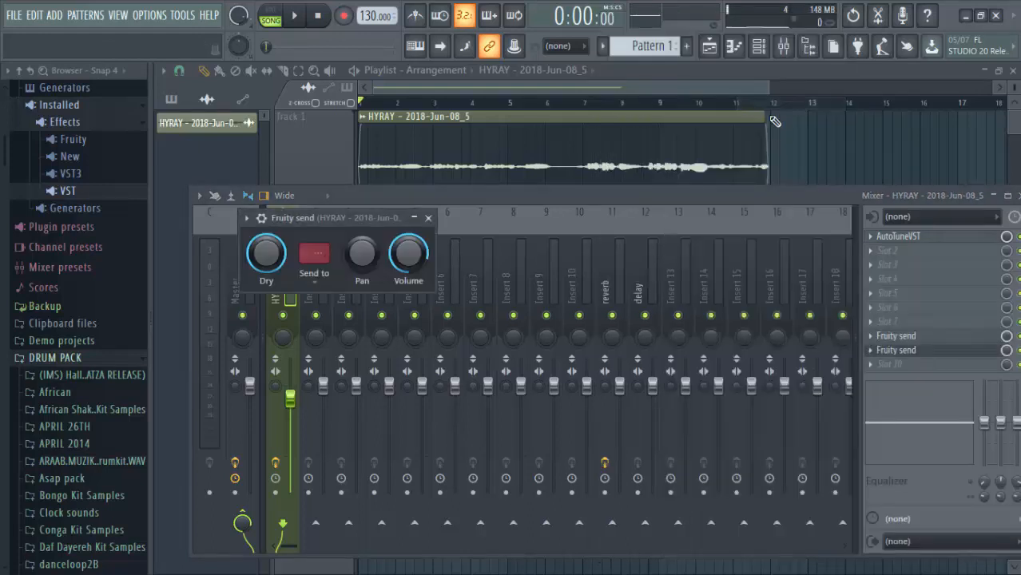
pyautogui.click(428, 218)
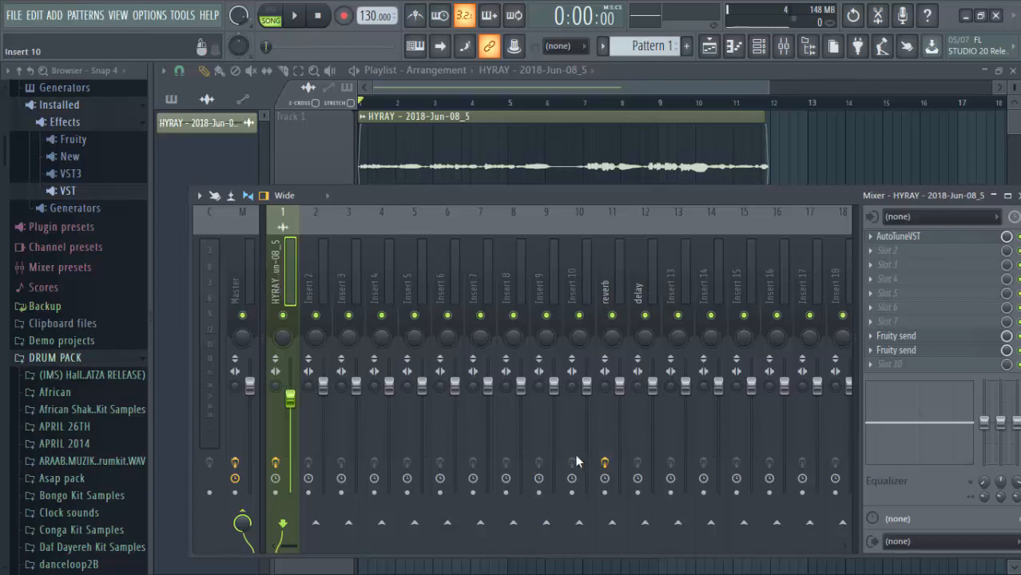
# - Sidechain the vocal mixer track to both the reverb track and the delay track
pyautogui.rightClick(613, 526)
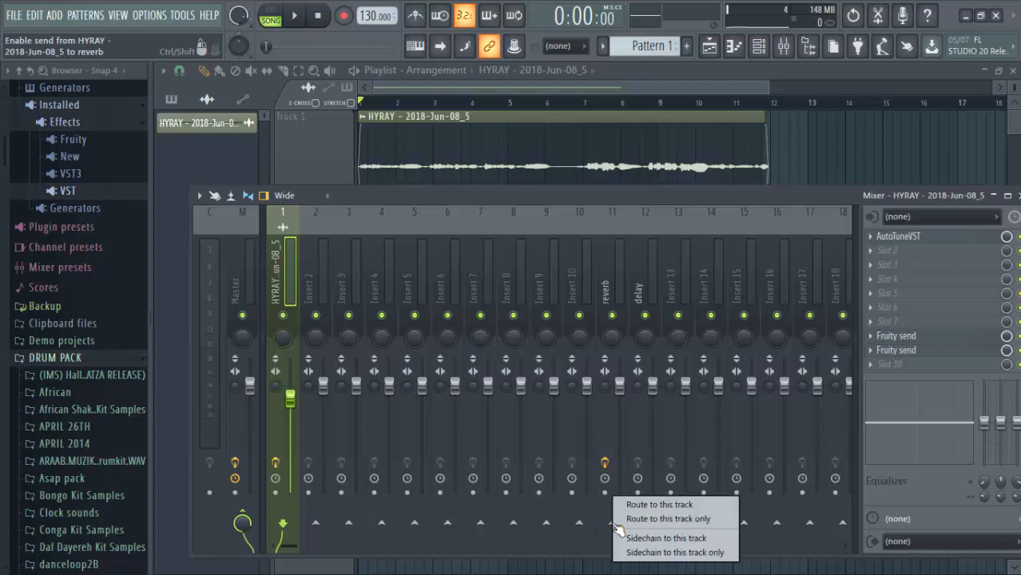
pyautogui.click(656, 540)
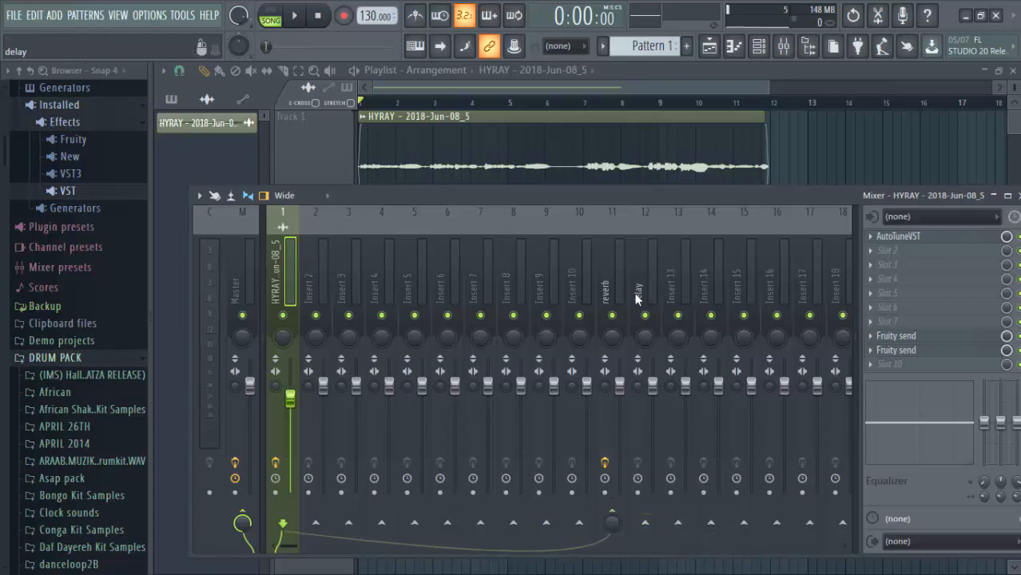
pyautogui.rightClick(644, 523)
pyautogui.click(669, 540)
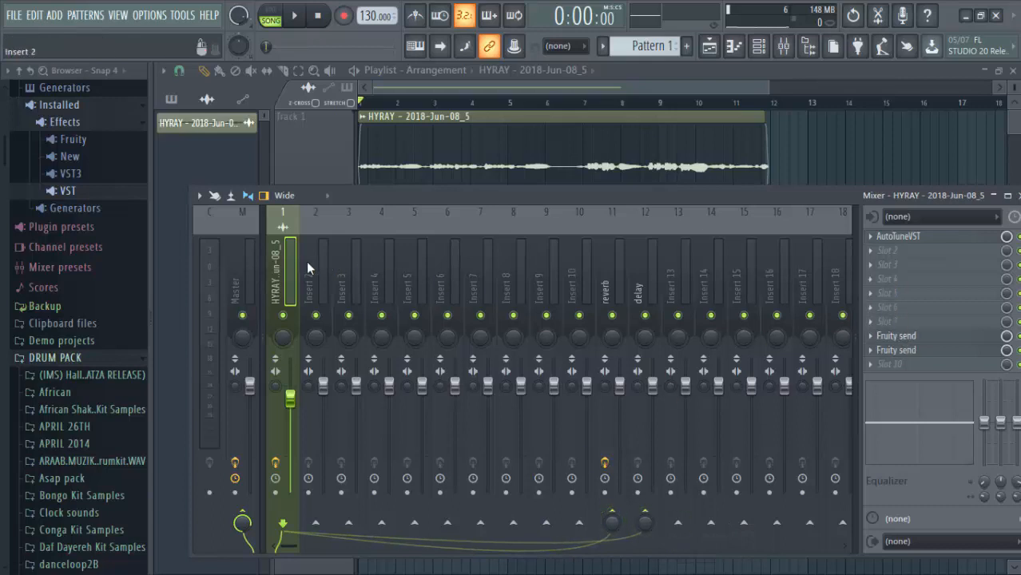
# - Route the Fruity Send in slot 8 of the vocal track to the reverb track and close its window
pyautogui.click(896, 336)
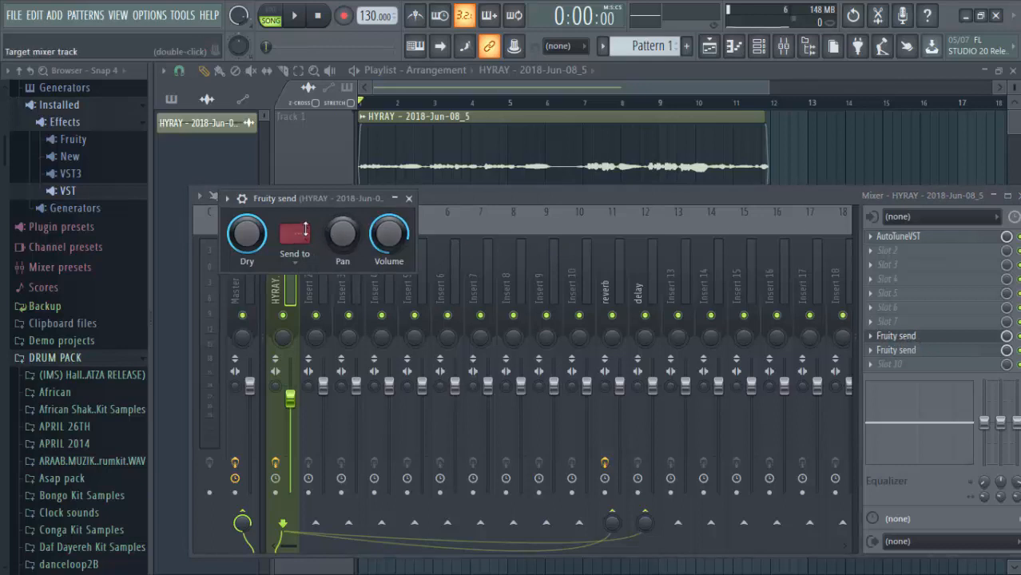
pyautogui.click(298, 231)
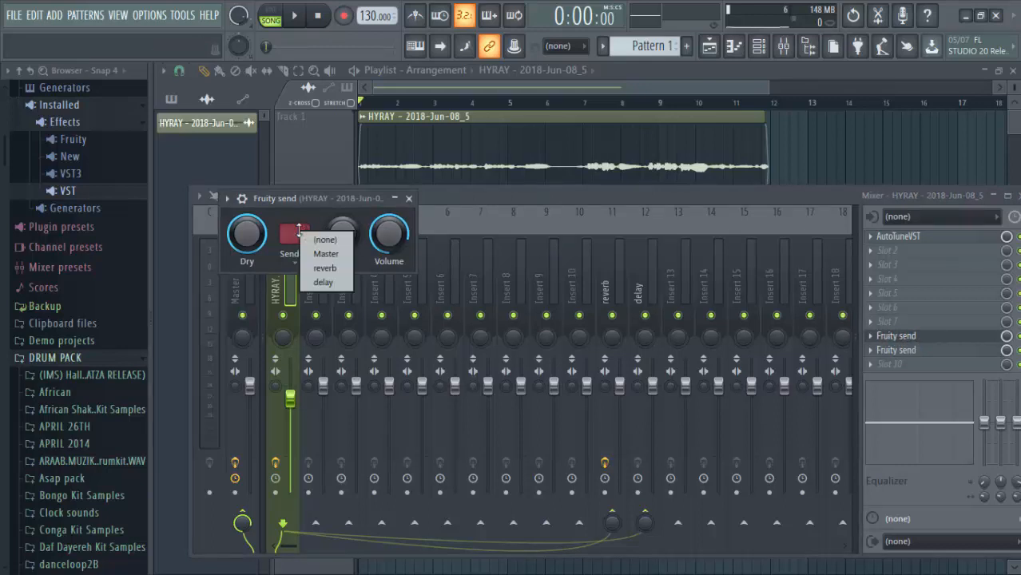
pyautogui.click(334, 271)
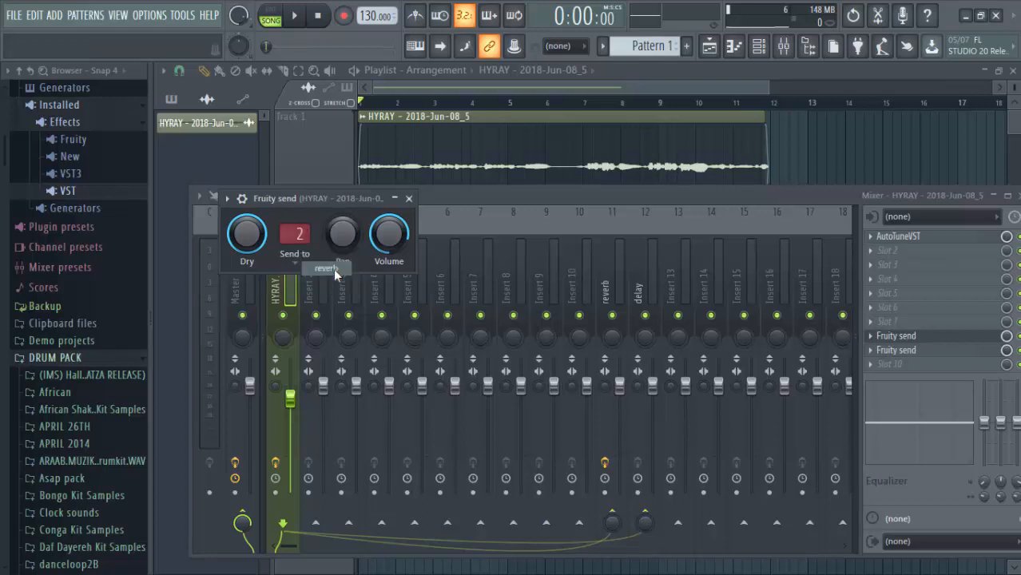
pyautogui.click(408, 199)
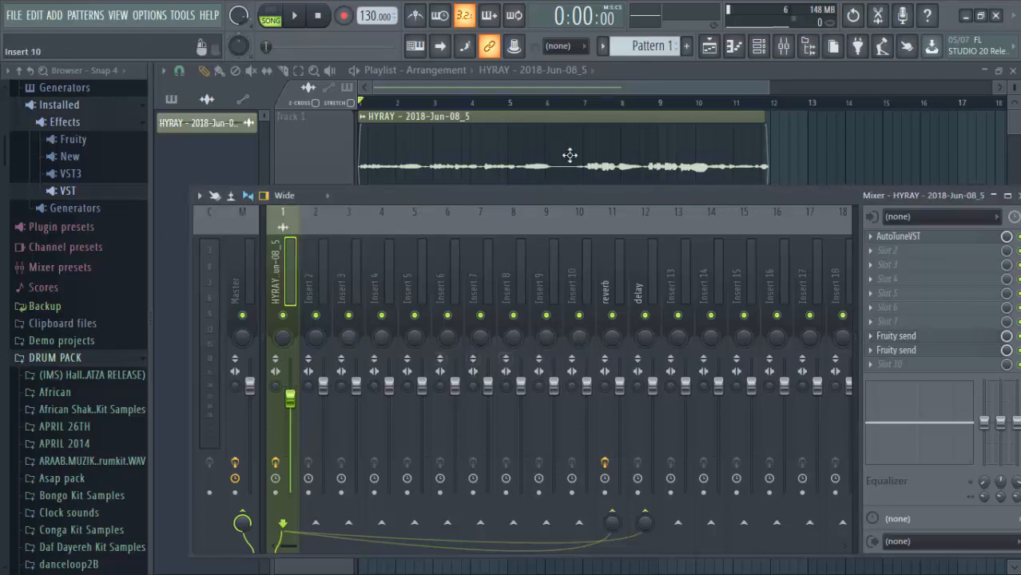
# - Play back the vocal with the new send active and select the reverb mixer track
pyautogui.press('space')
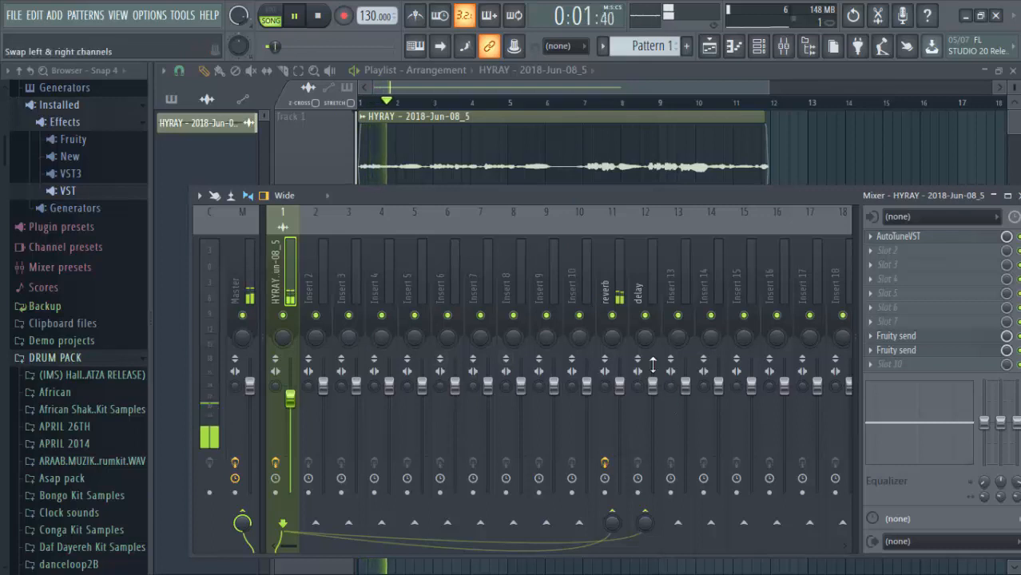
pyautogui.click(622, 281)
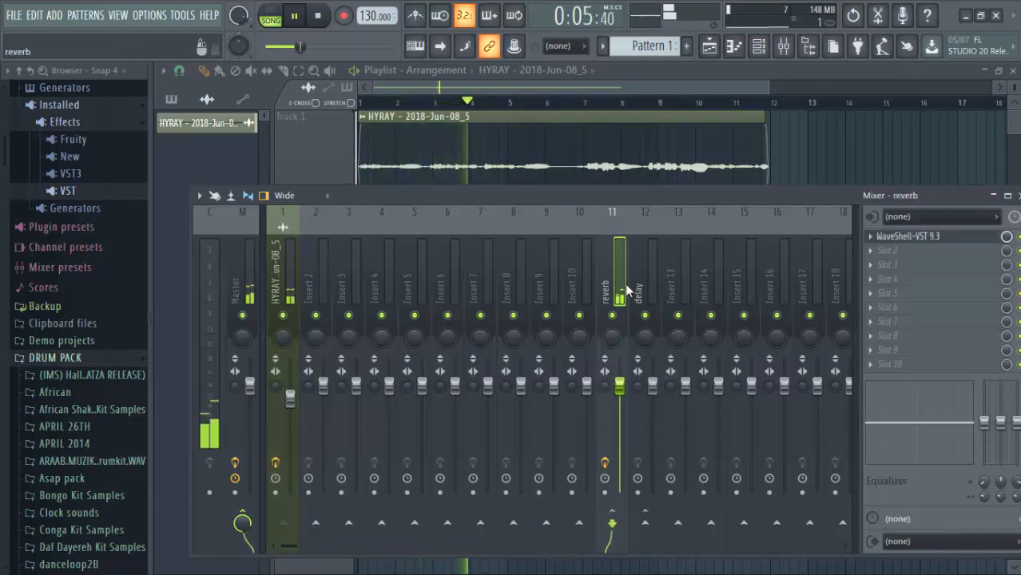
pyautogui.press('space')
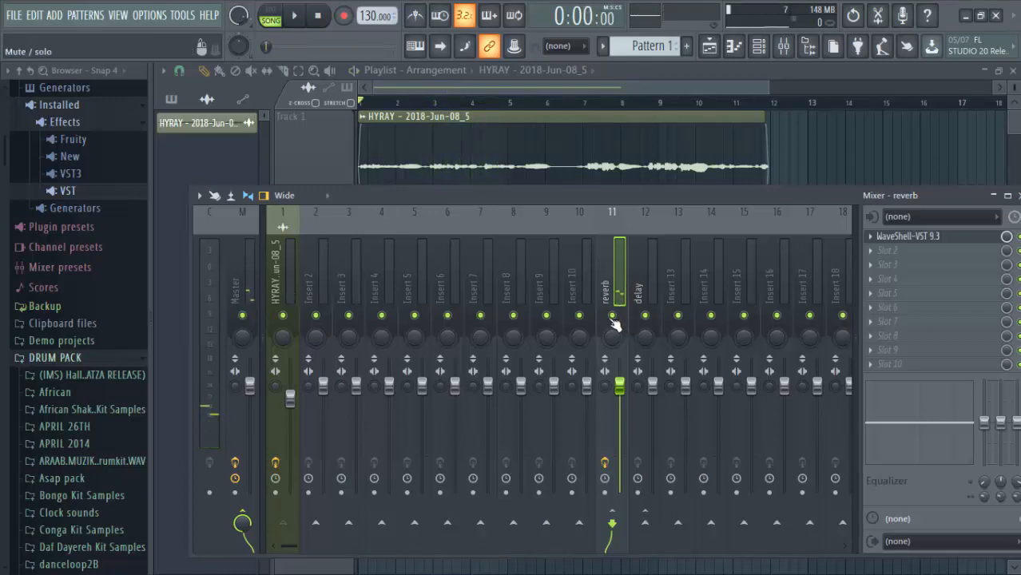
# - Solo the reverb mixer track and play the song from the start twice to hear the reverb alone
pyautogui.rightClick(614, 316)
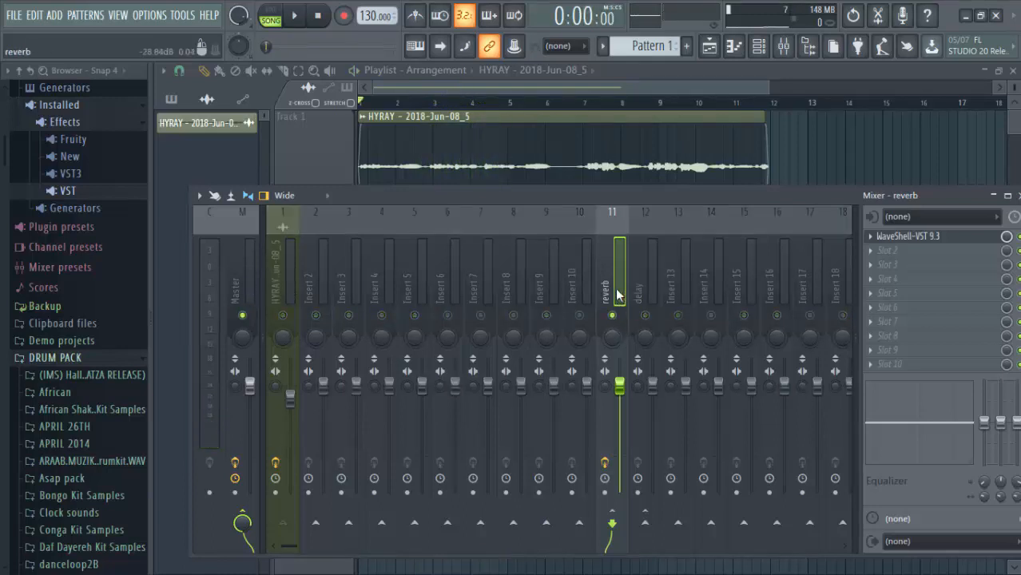
pyautogui.press('space')
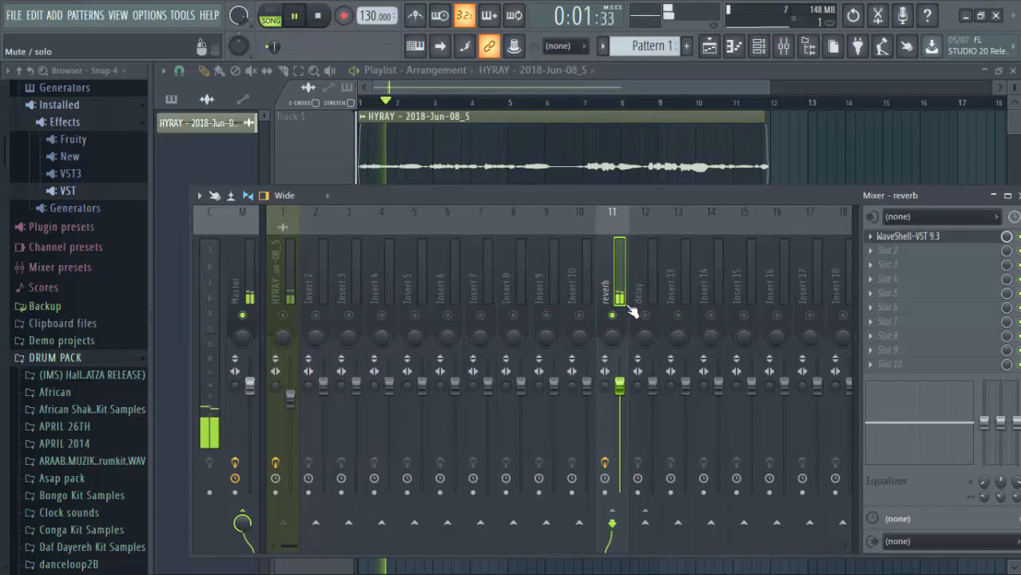
pyautogui.press('space')
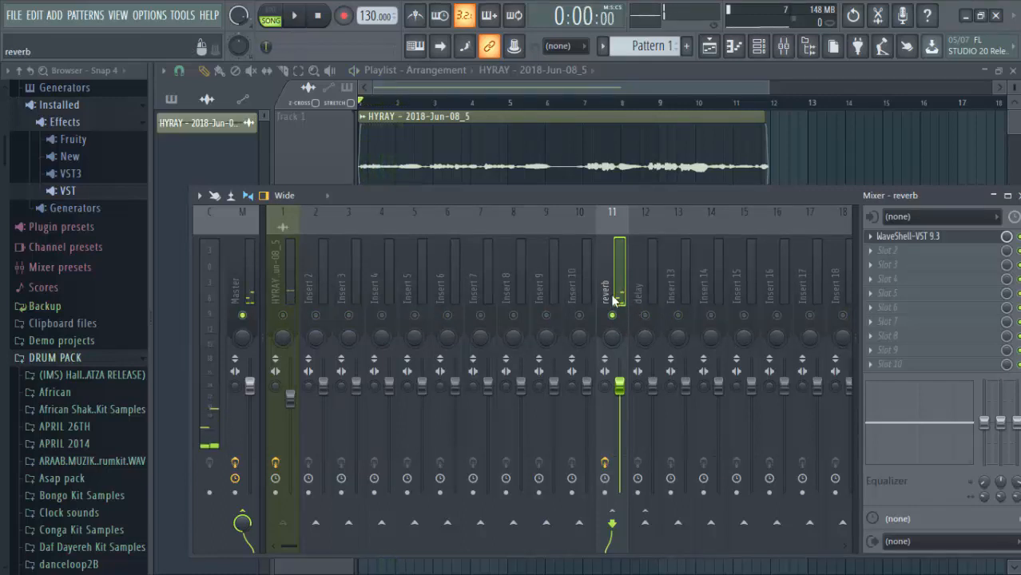
pyautogui.press('space')
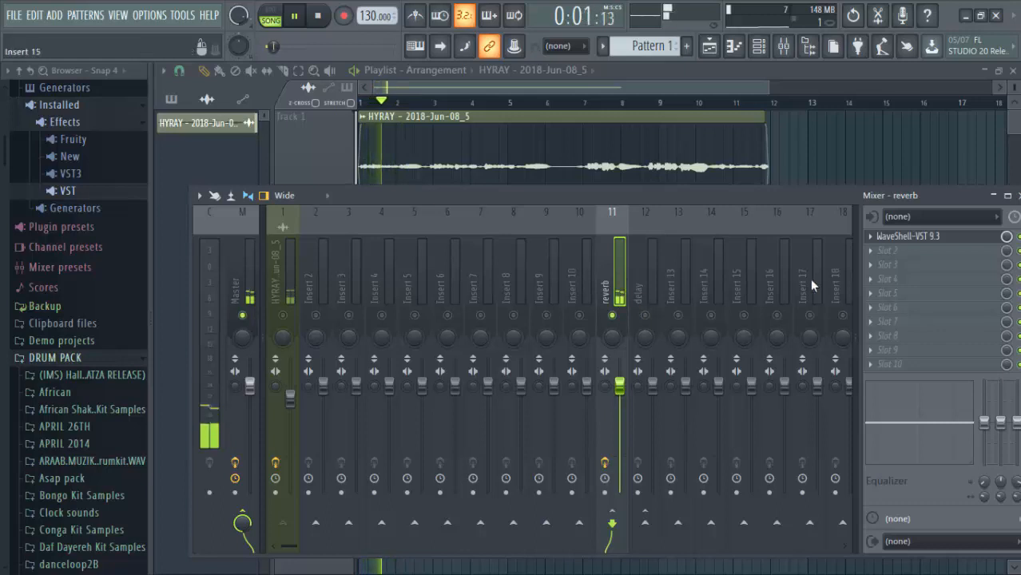
pyautogui.press('space')
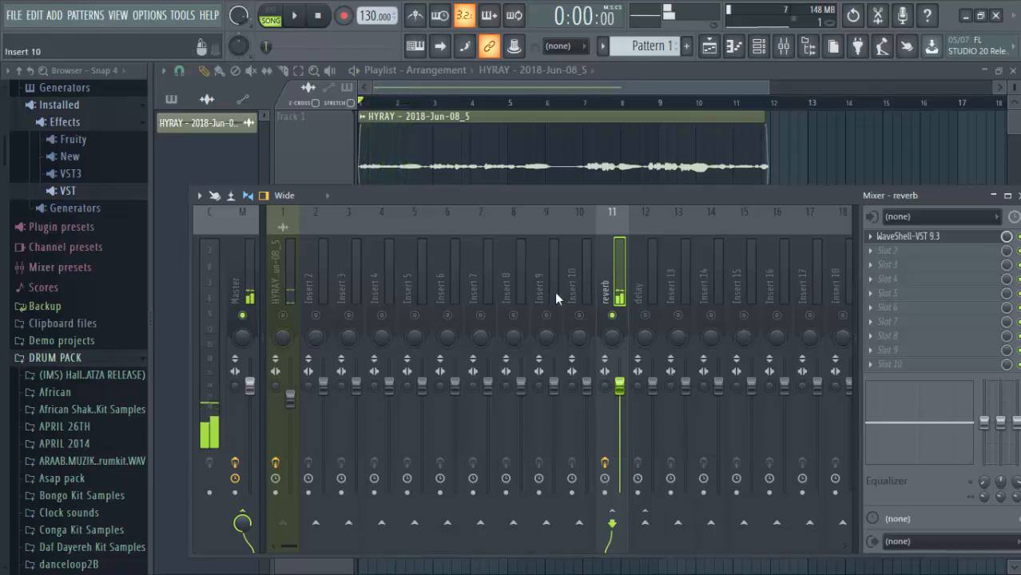
# - Add Fruity Parametric EQ 2 to slot 3 of the reverb track and place its window over the mixer
pyautogui.click(877, 270)
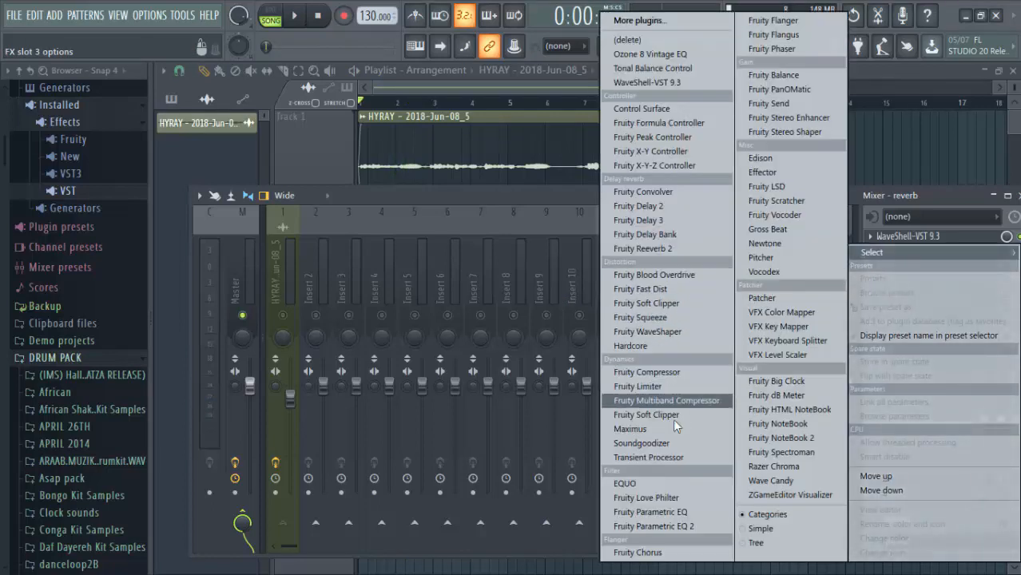
pyautogui.click(690, 527)
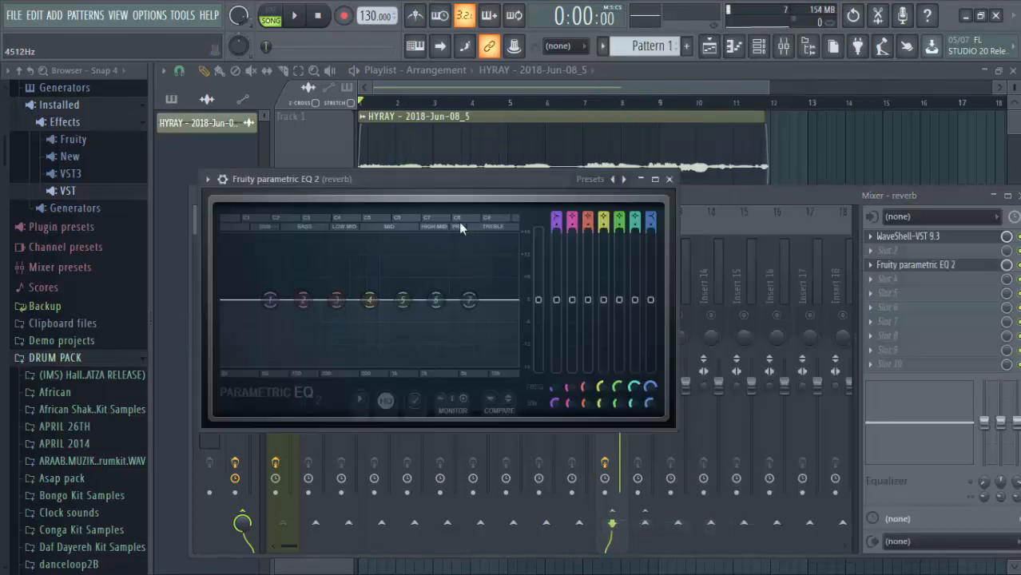
pyautogui.moveTo(480, 194); pyautogui.dragTo(255, 75)
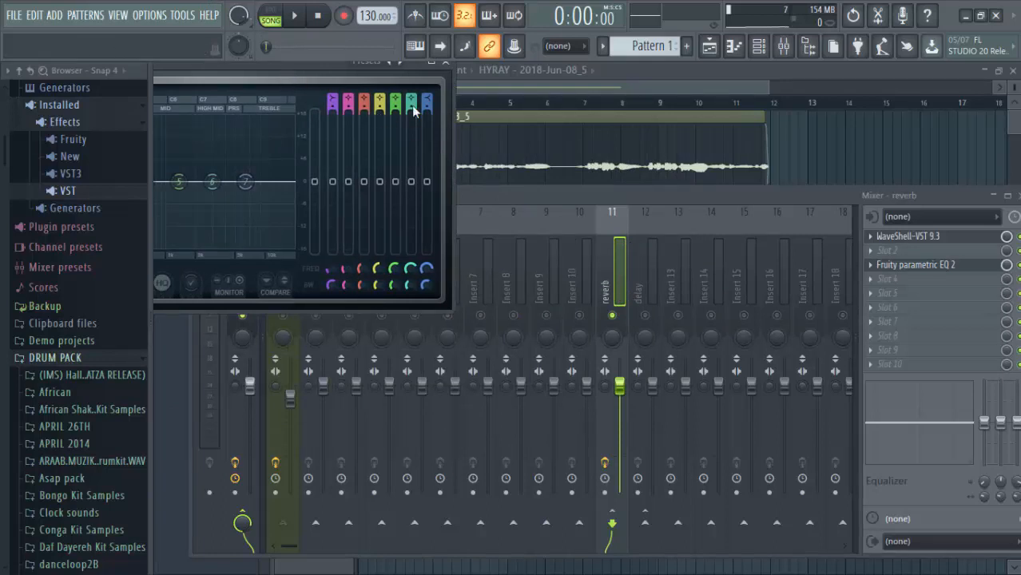
pyautogui.moveTo(316, 79); pyautogui.dragTo(643, 143)
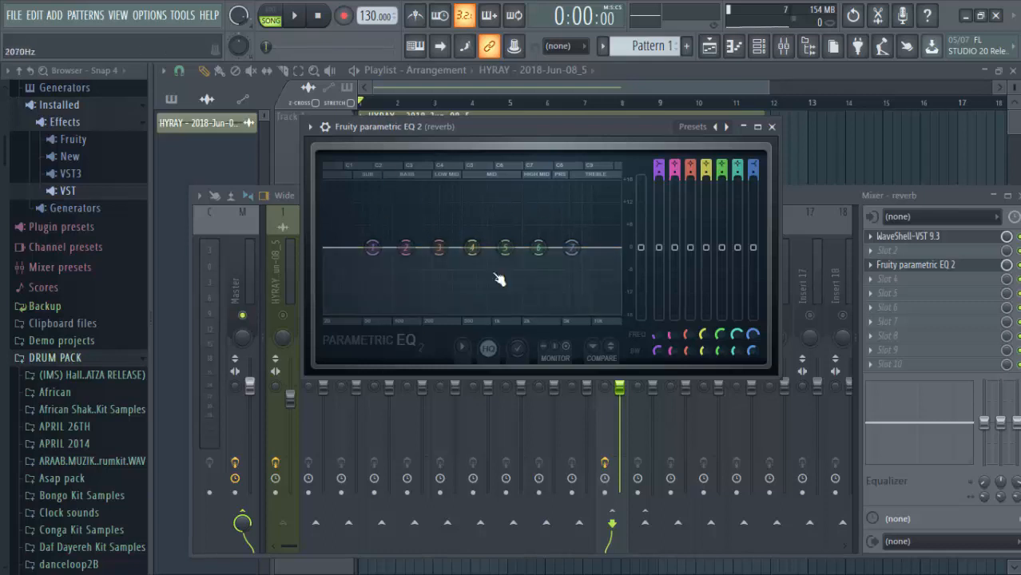
# - Make band 1 of the reverb EQ a high-pass filter, shift it up between bands 5 and 6, and audition the reverb
pyautogui.press('space')
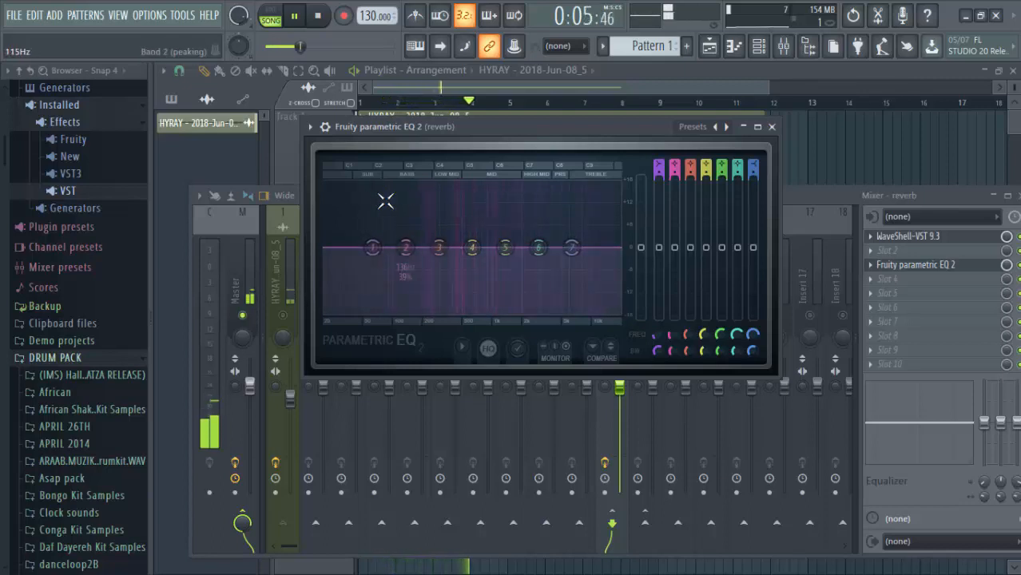
pyautogui.press('space')
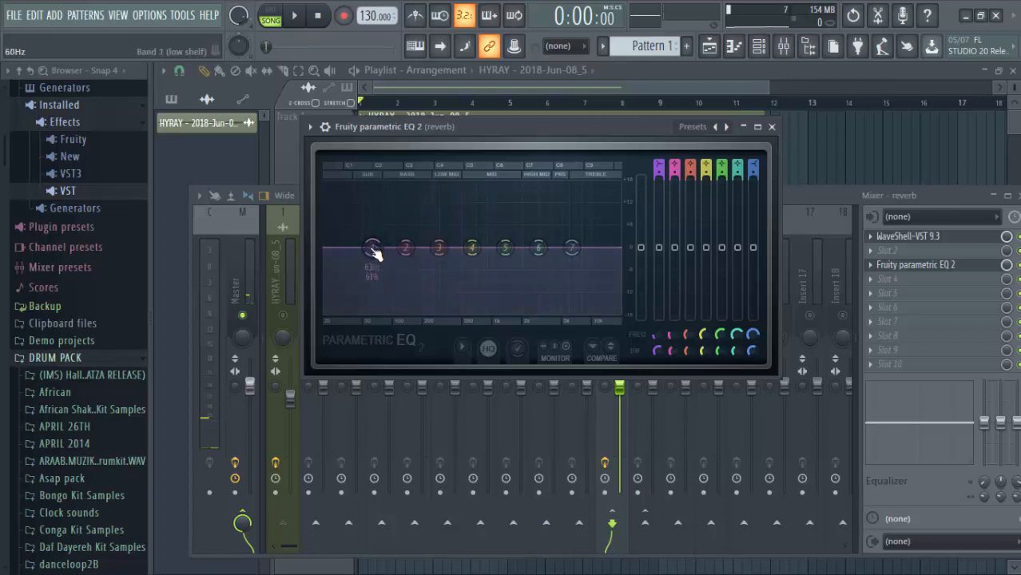
pyautogui.moveTo(655, 162); pyautogui.dragTo(661, 175)
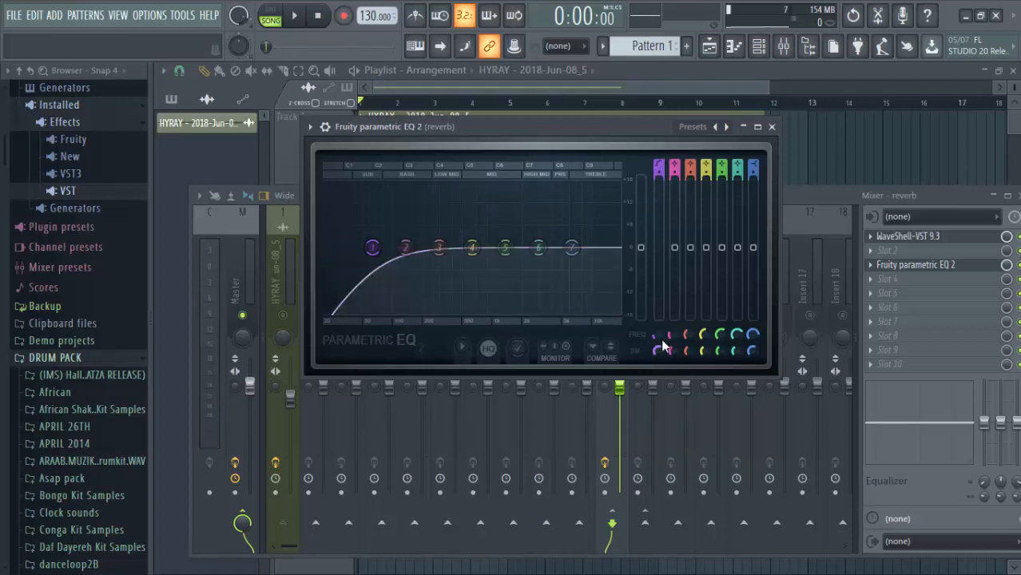
pyautogui.moveTo(372, 247); pyautogui.dragTo(521, 246)
pyautogui.press('space')
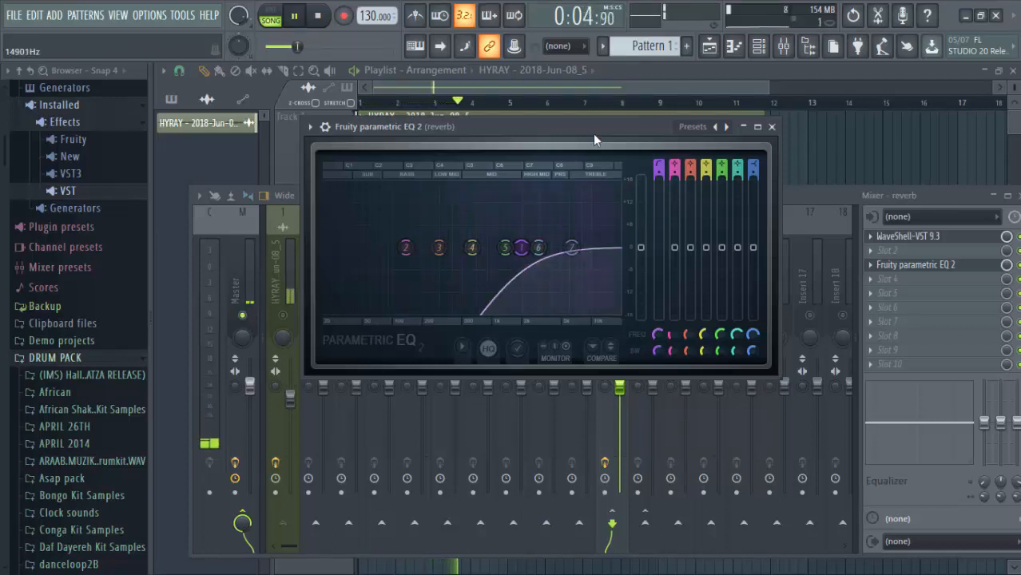
pyautogui.moveTo(552, 130); pyautogui.dragTo(710, 137)
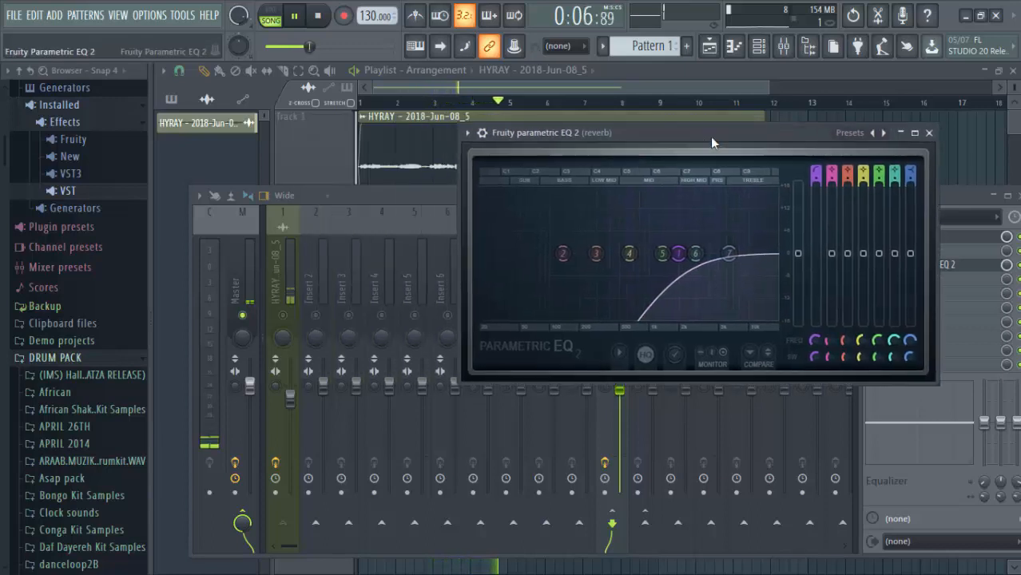
pyautogui.press('space')
# - Unmute the vocal mixer track and play it together with the filtered reverb
pyautogui.click(284, 317)
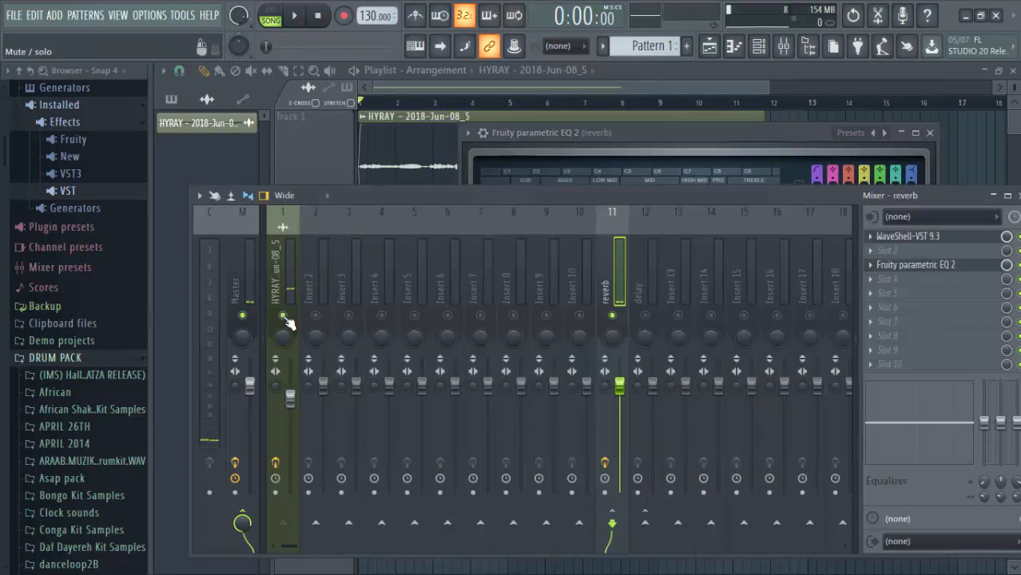
pyautogui.press('space')
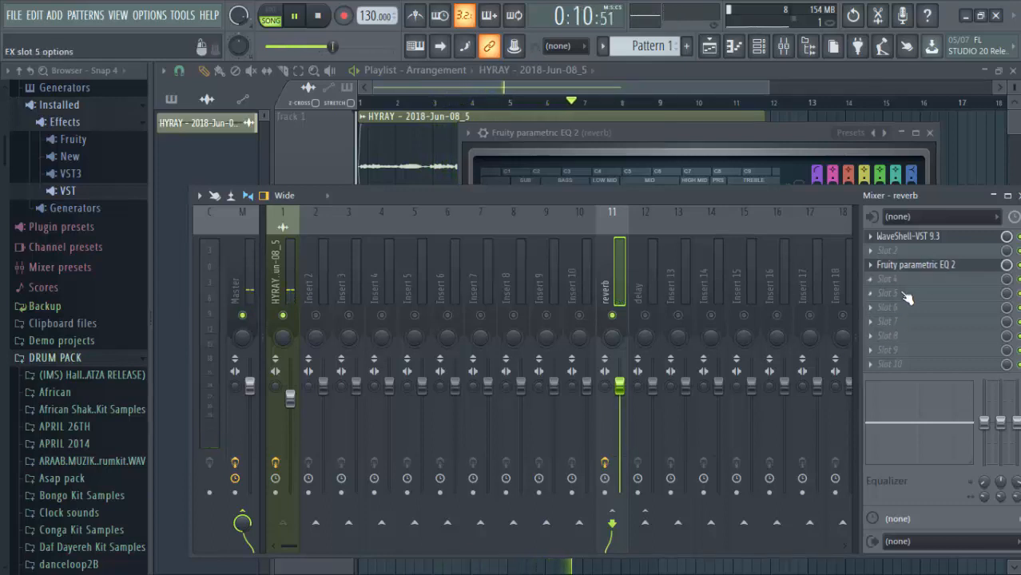
pyautogui.press('space')
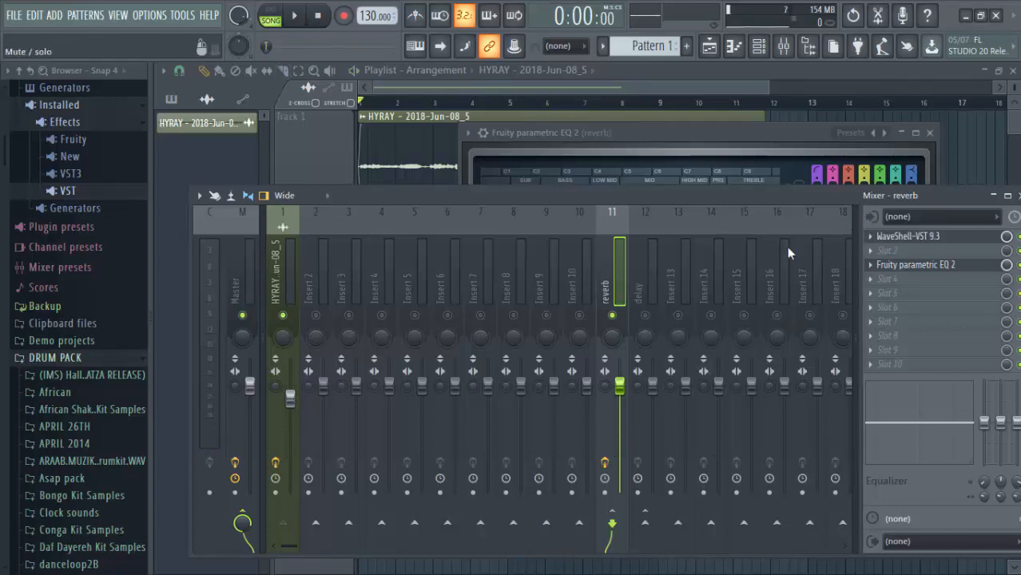
# - Select the vocal track, check its slot 8 send, and rename the Fruity Sends in slots 8 and 9 as reverb and delay
pyautogui.click(276, 291)
pyautogui.click(918, 339)
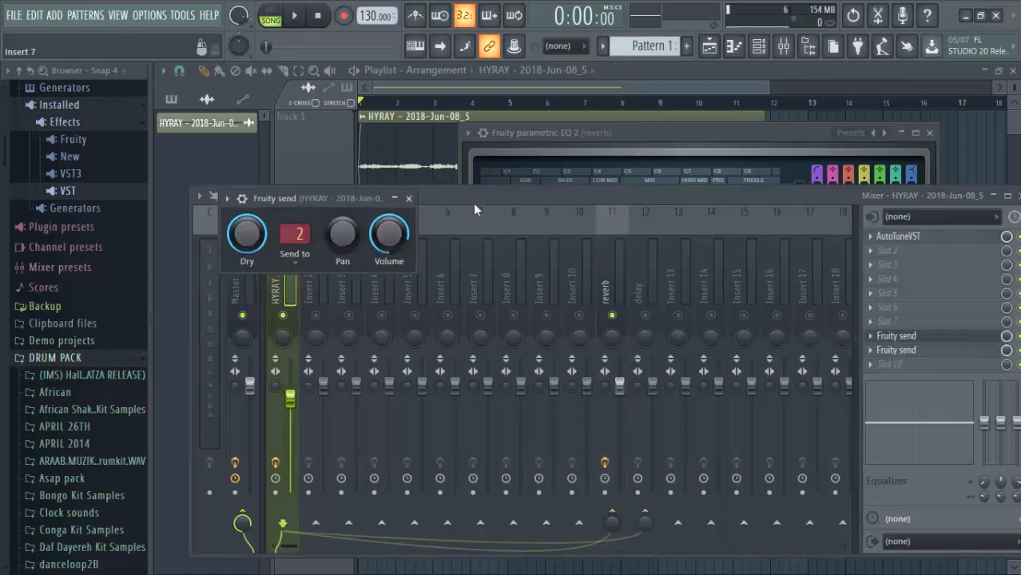
pyautogui.click(408, 198)
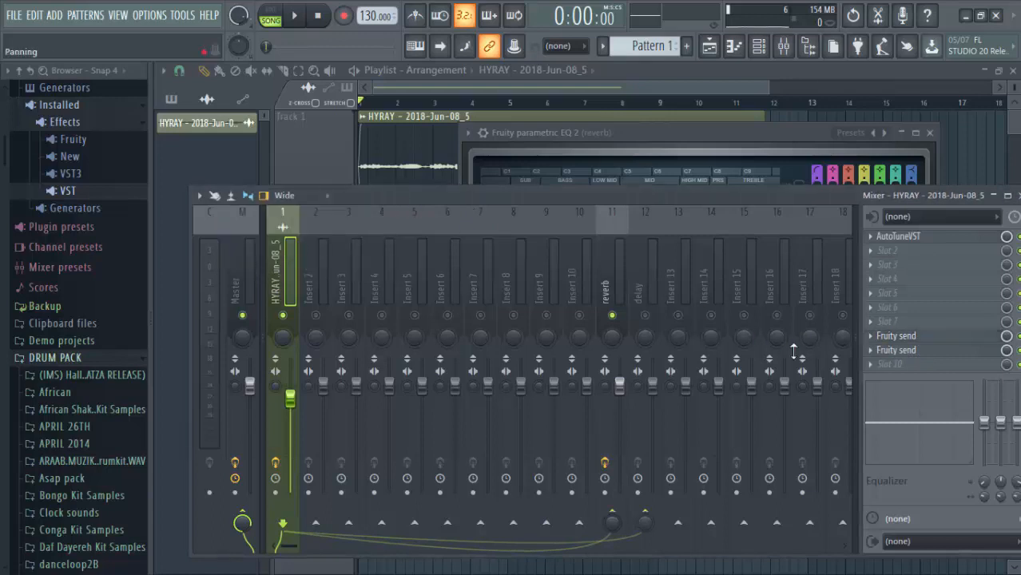
pyautogui.middleClick(923, 337)
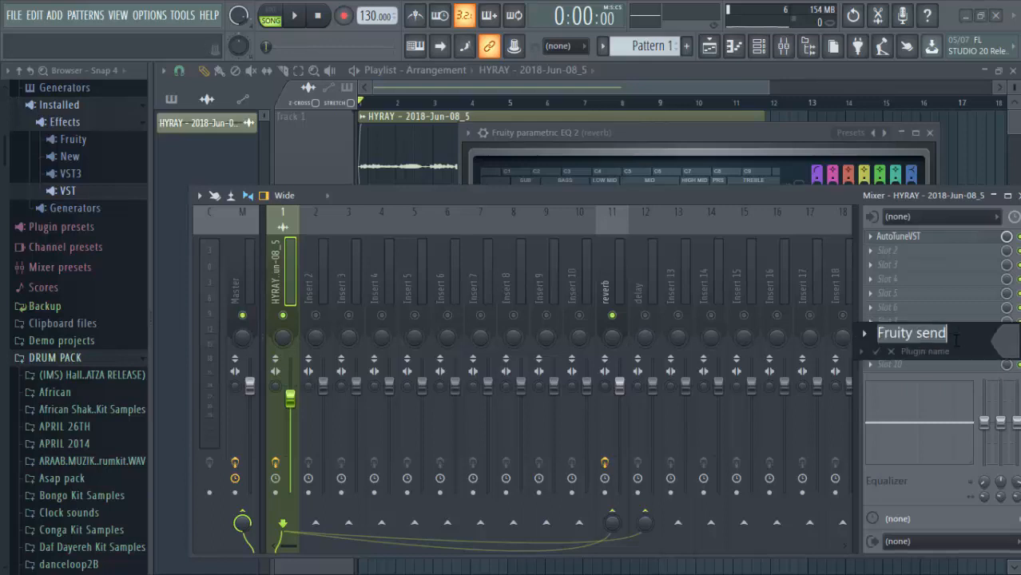
pyautogui.write('reverb')
pyautogui.press('Return')
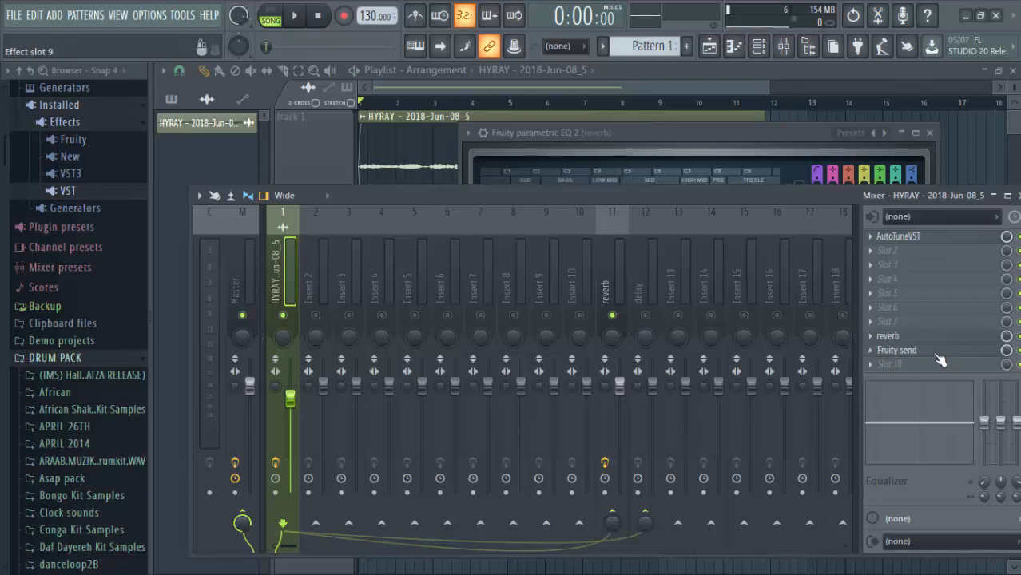
pyautogui.middleClick(932, 351)
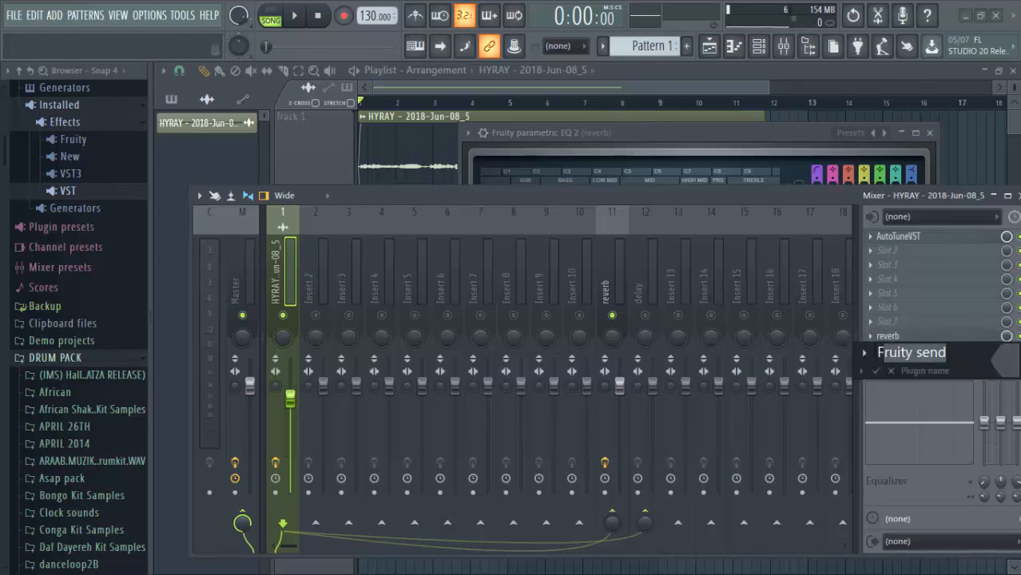
pyautogui.write('delay')
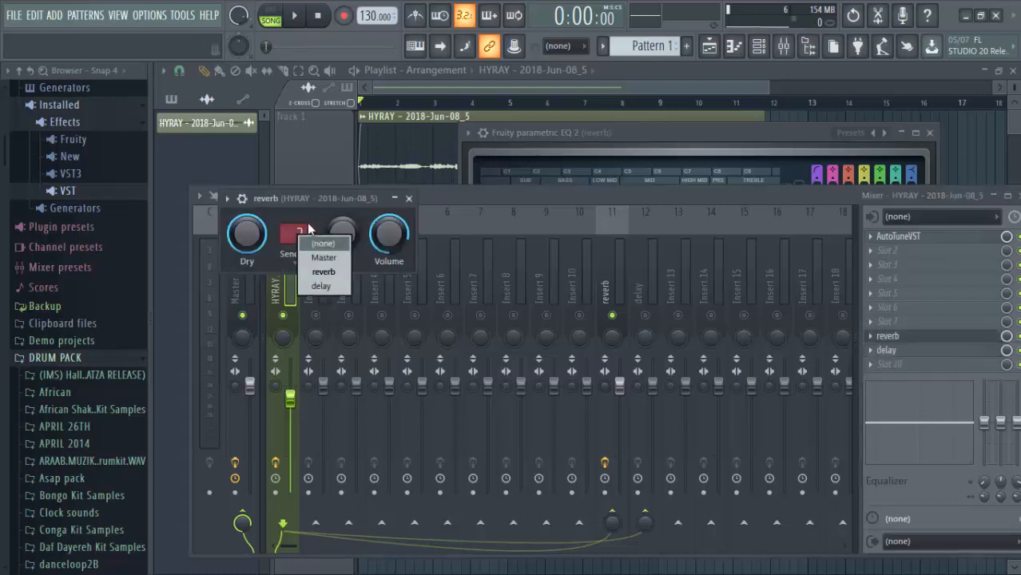
# - Keep reverb as the send target, and during playback turn the send volume down to zero and raise it again
pyautogui.click(316, 207)
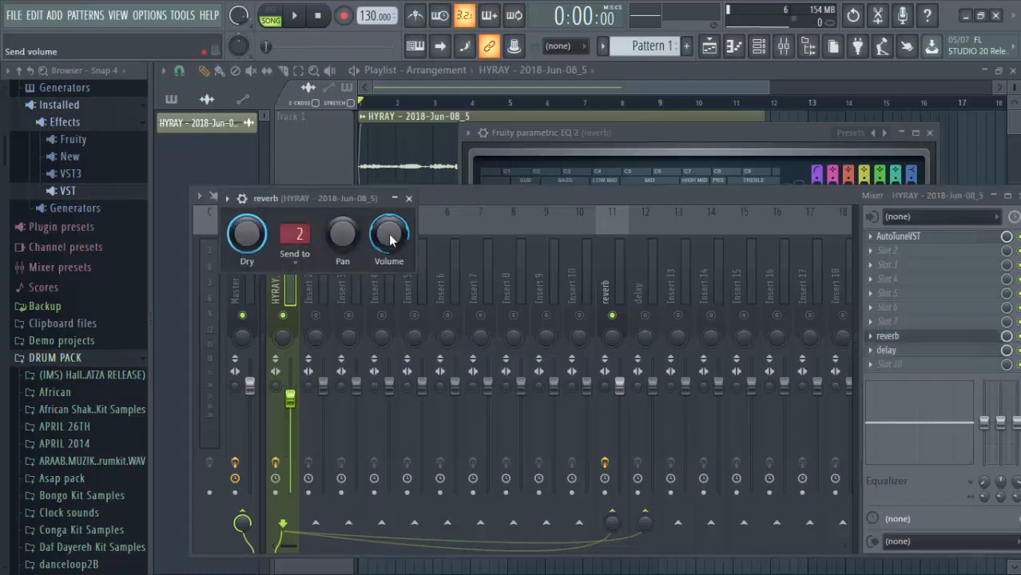
pyautogui.press('space')
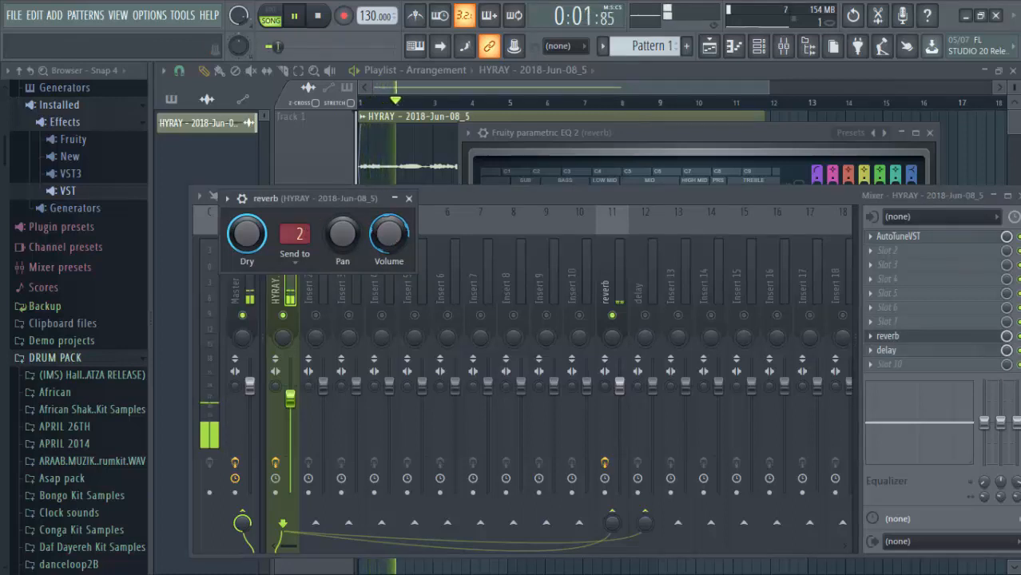
pyautogui.moveTo(391, 235); pyautogui.dragTo(392, 304)
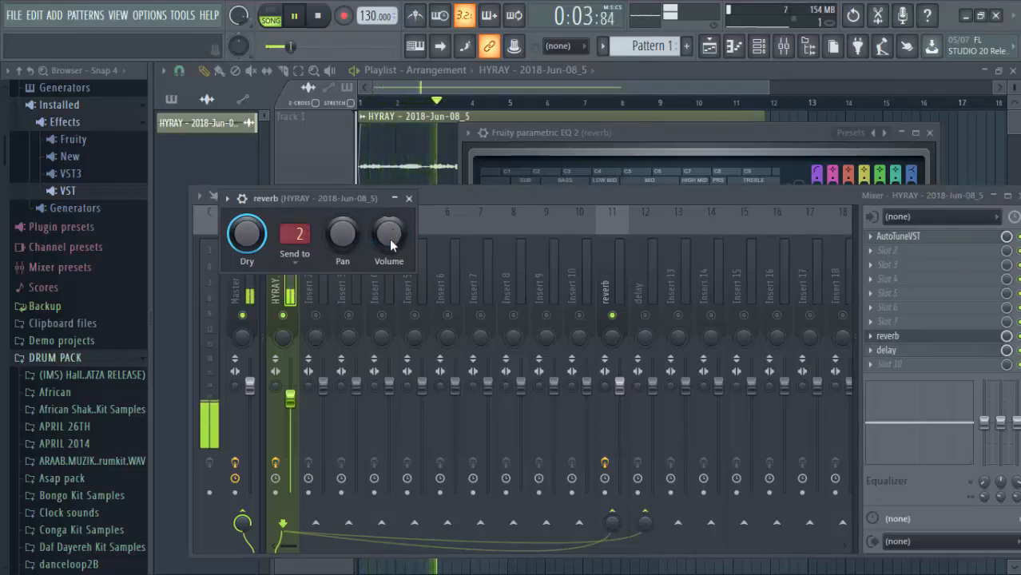
pyautogui.press('space')
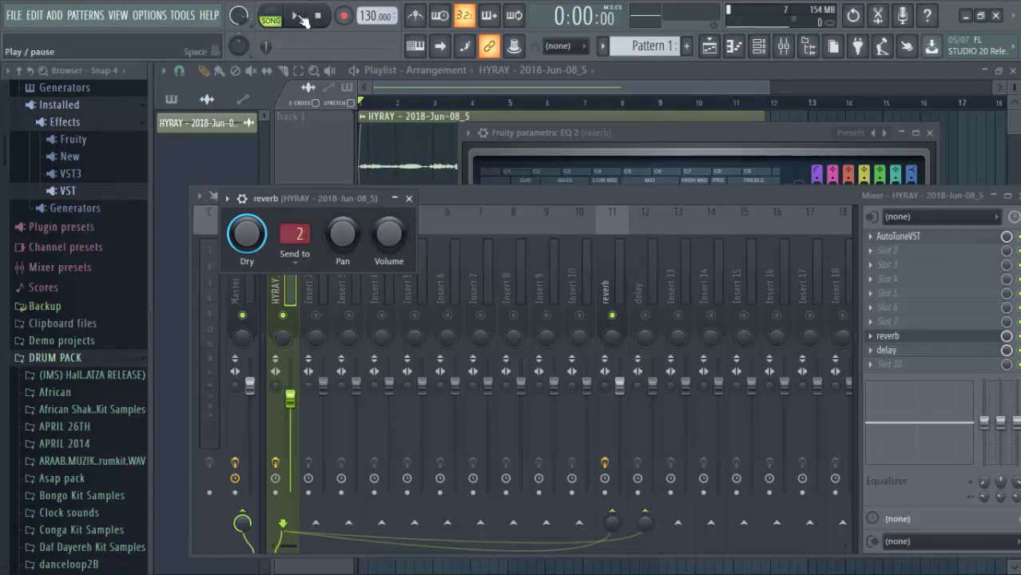
pyautogui.press('space')
pyautogui.moveTo(389, 234); pyautogui.dragTo(389, 191)
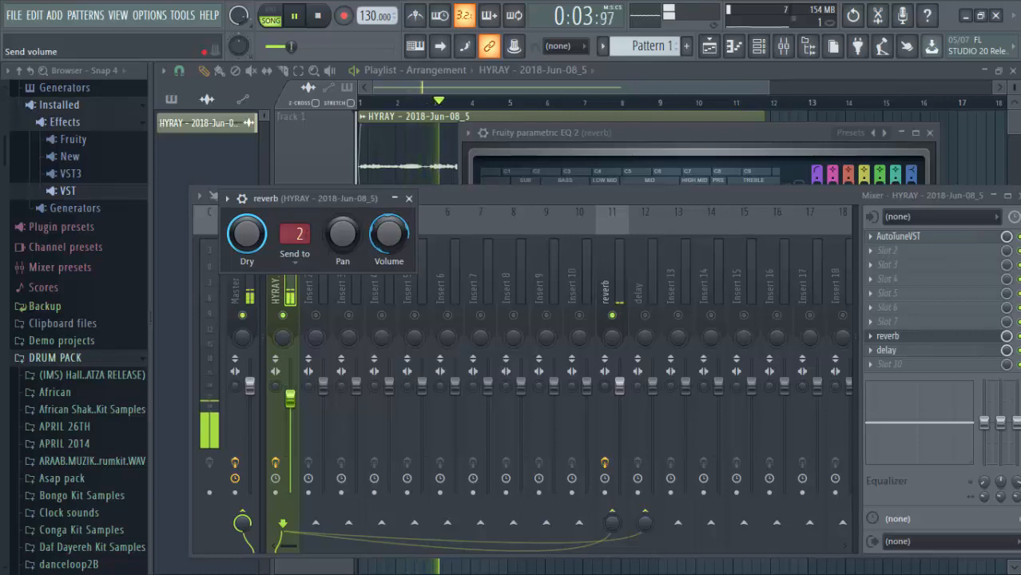
# - Close the reverb send, stop playback, and unmute the delay mixer track
pyautogui.click(408, 198)
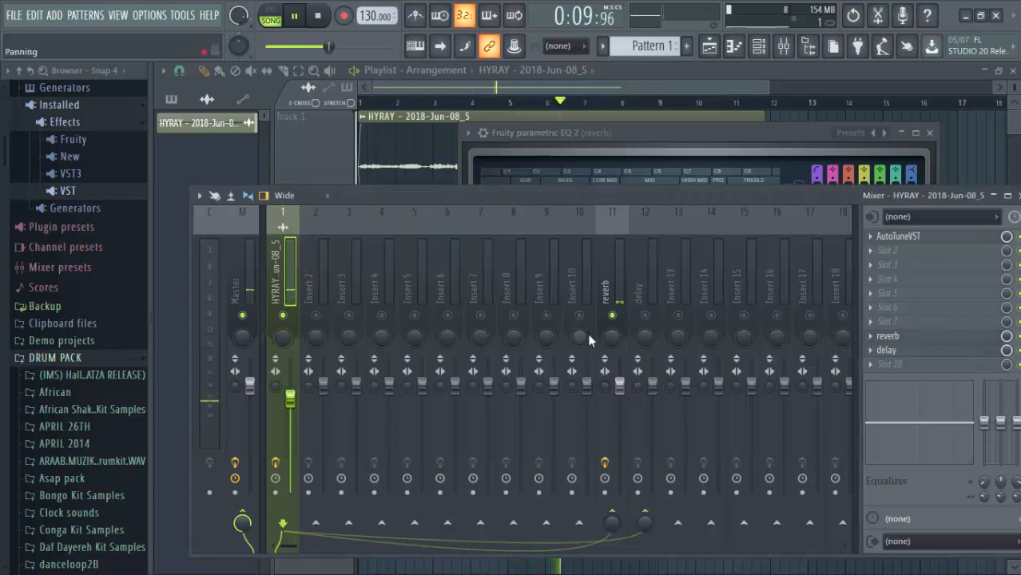
pyautogui.press('space')
pyautogui.click(609, 275)
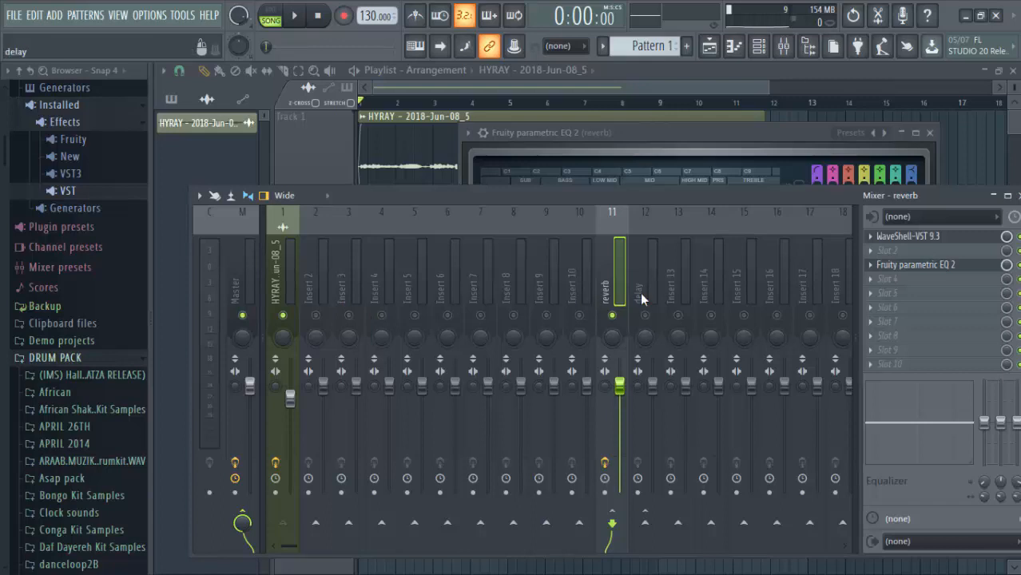
pyautogui.click(643, 298)
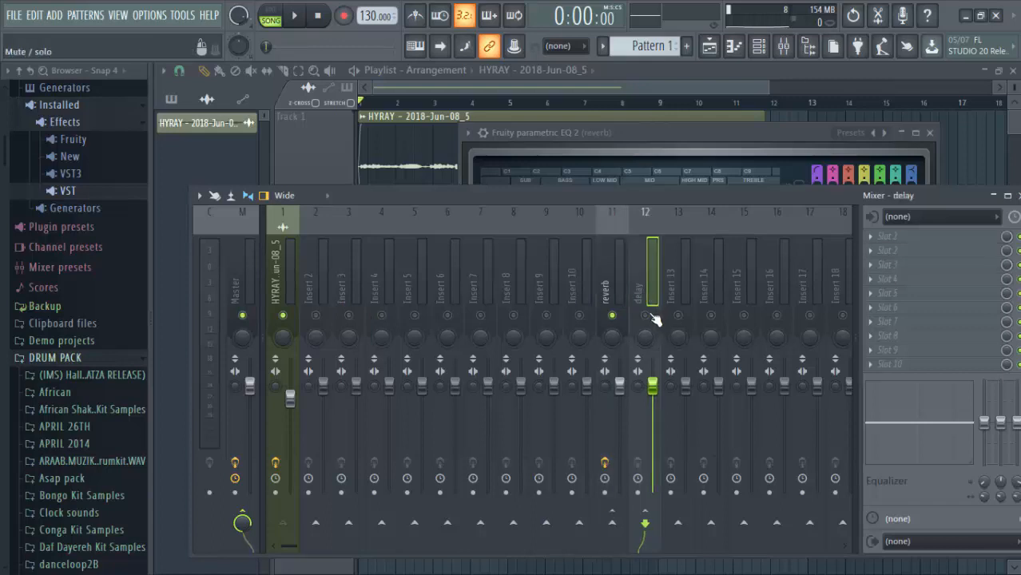
pyautogui.click(651, 316)
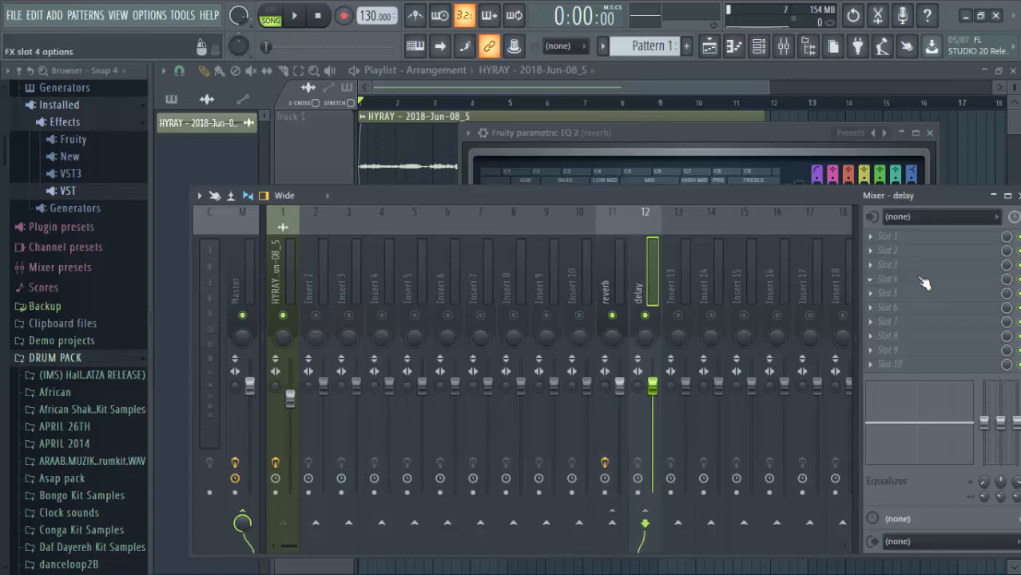
# - Load Fruity Delay 3 into effect slot 1 of the delay track and close its window
pyautogui.click(880, 244)
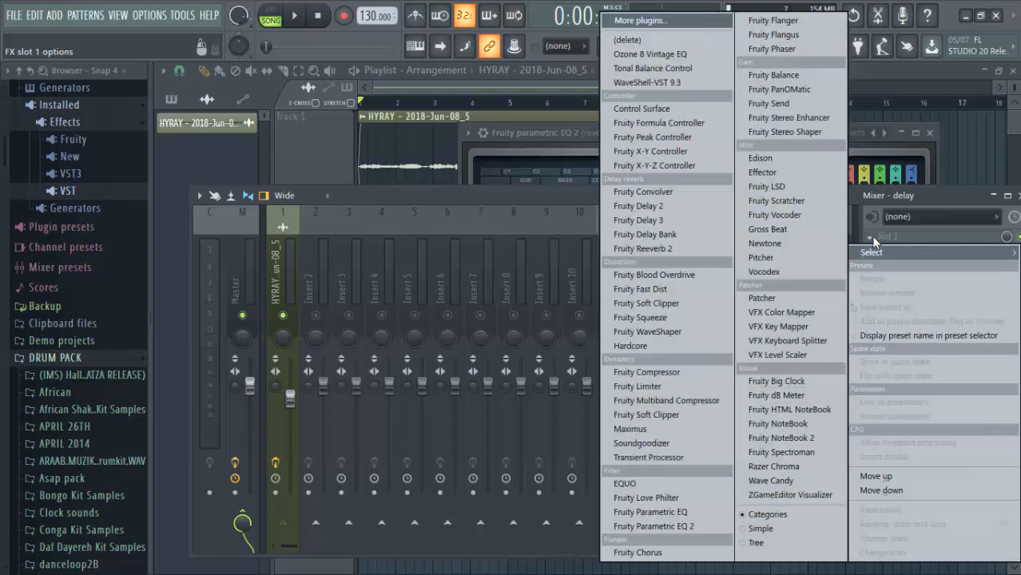
pyautogui.click(654, 228)
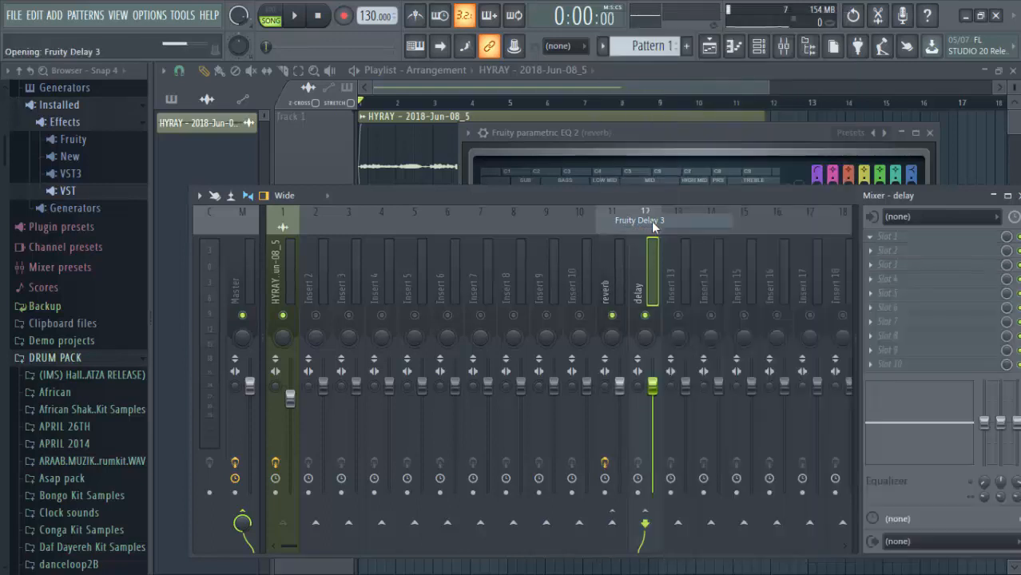
pyautogui.moveTo(596, 181); pyautogui.dragTo(472, 183)
pyautogui.click(646, 181)
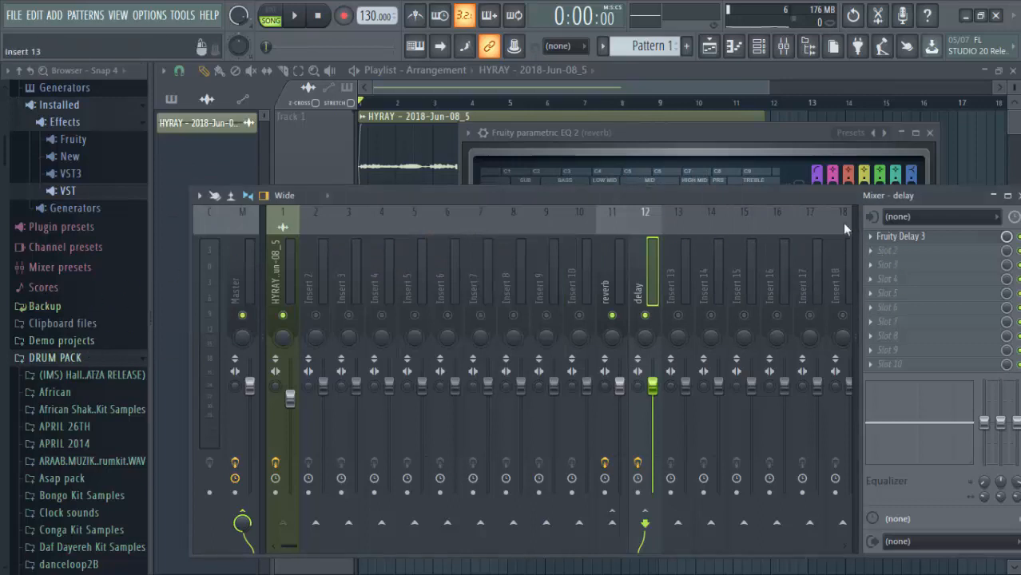
# - Find PSP84VST among the installed VST effects and add it to effect slot 2 of the delay track
pyautogui.click(82, 193)
pyautogui.scroll(-15, 88, 469)
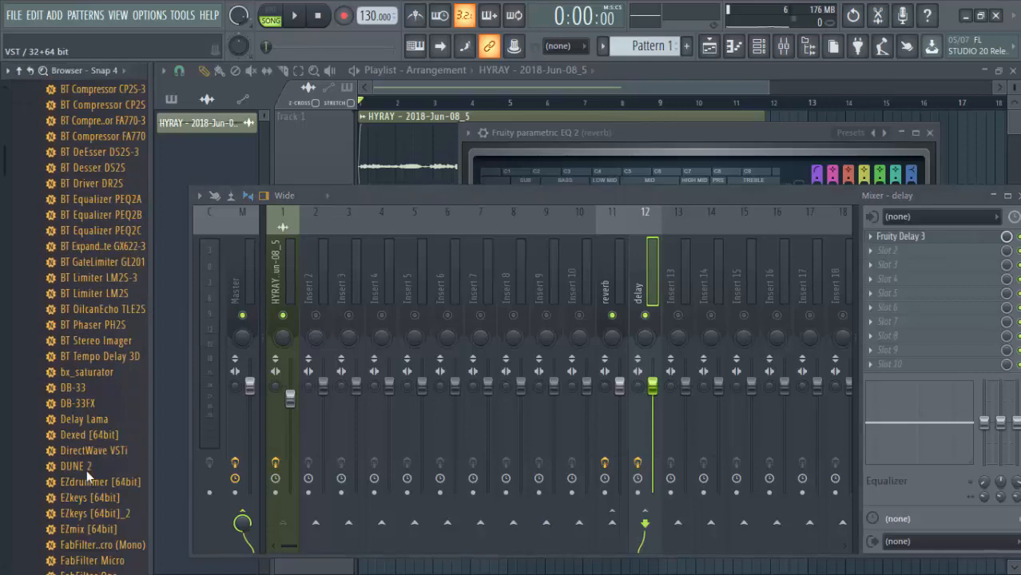
pyautogui.scroll(-20, 95, 470)
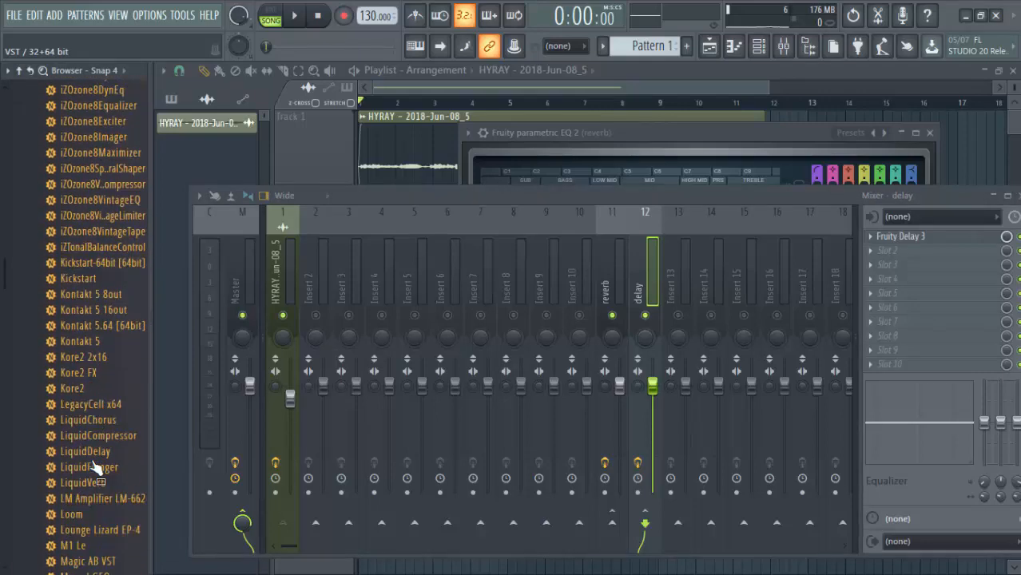
pyautogui.scroll(-6, 96, 469)
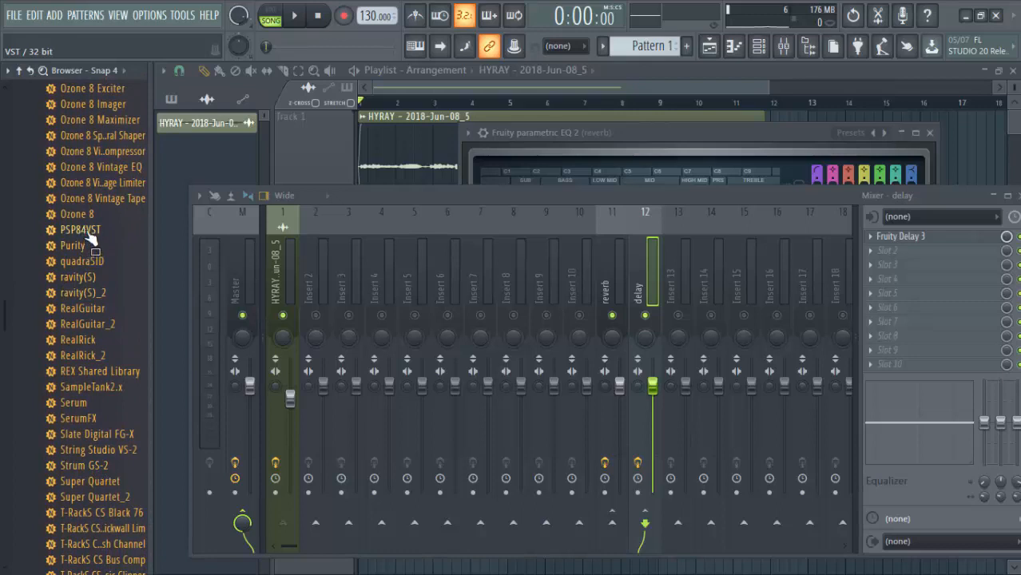
pyautogui.moveTo(90, 238); pyautogui.dragTo(901, 250)
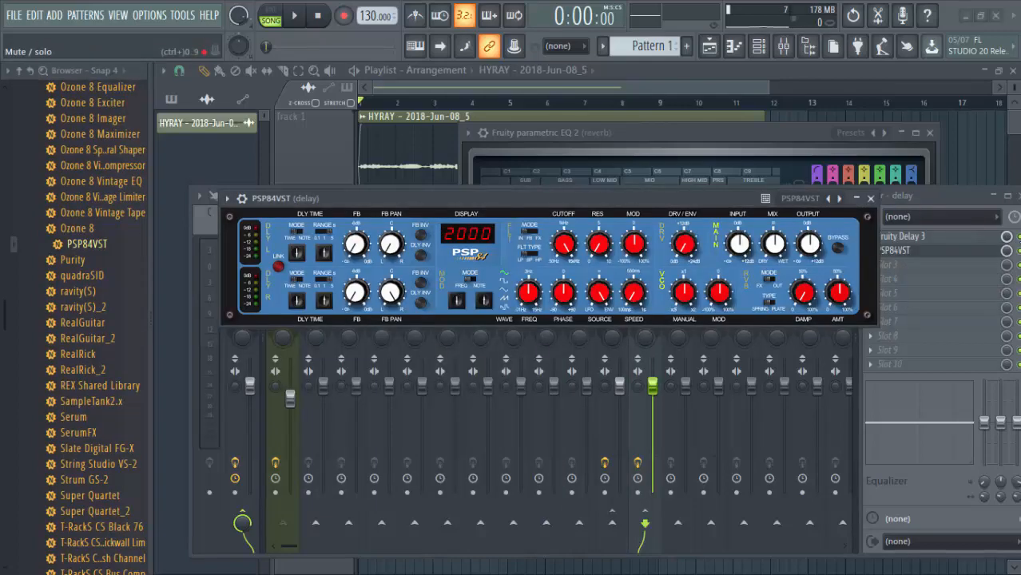
pyautogui.press('Escape')
pyautogui.click(972, 254)
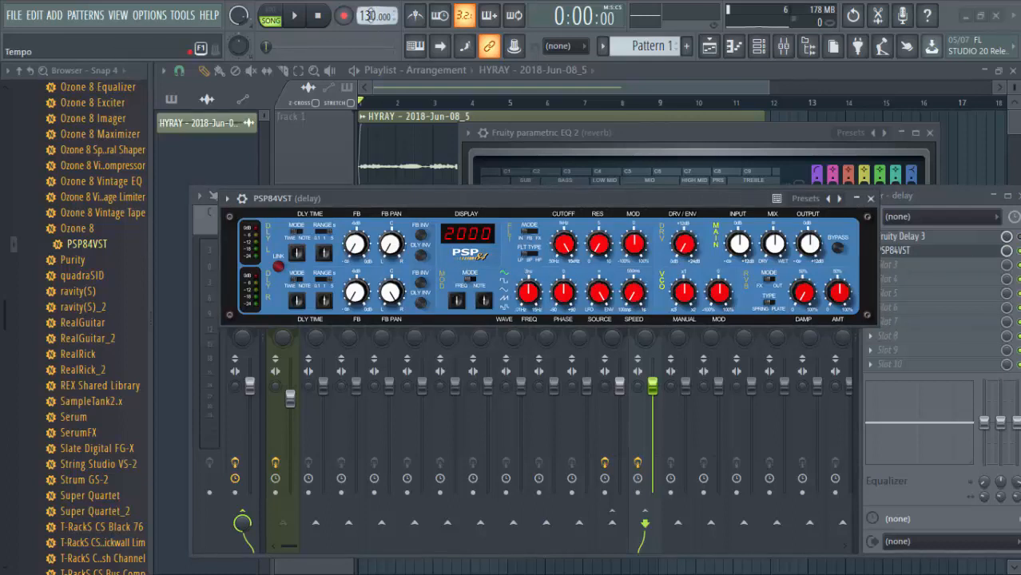
# - Load the 1 4 Feedback preset in PSP84VST
pyautogui.click(227, 198)
pyautogui.moveTo(247, 243)
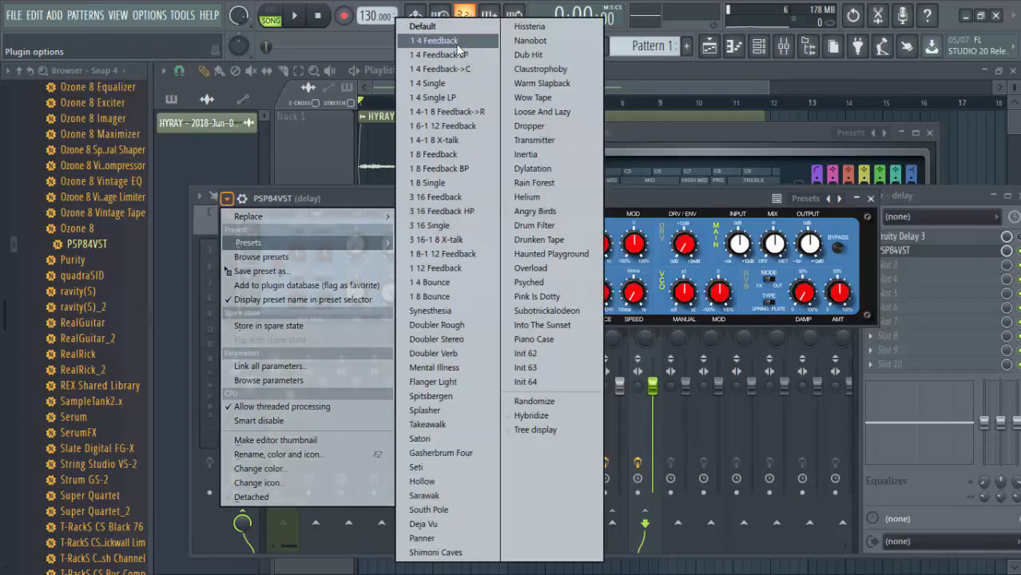
pyautogui.click(434, 42)
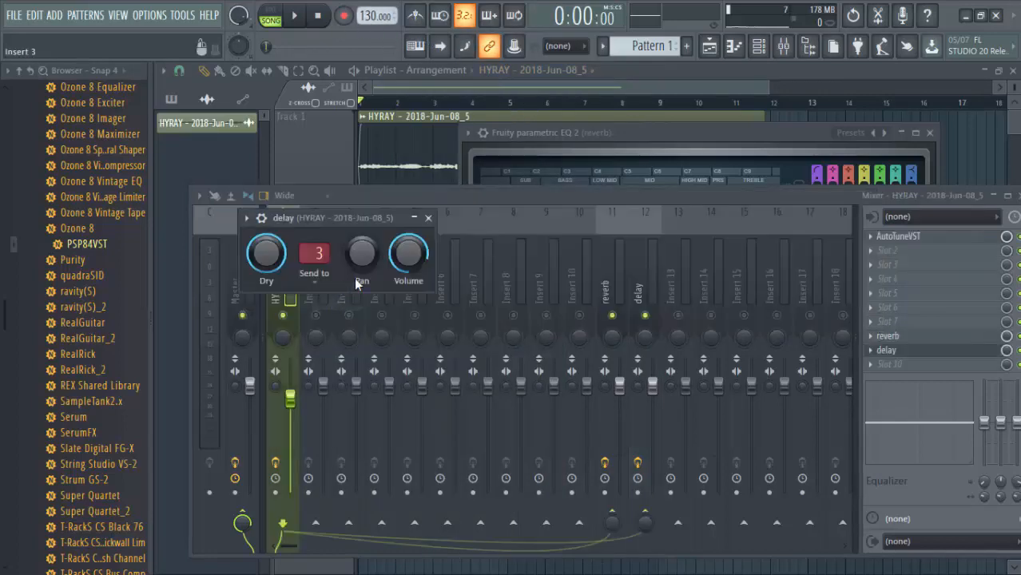
# - Play the vocal through the delay send, close the send's window, and solo the delay track to audition it
pyautogui.press('space')
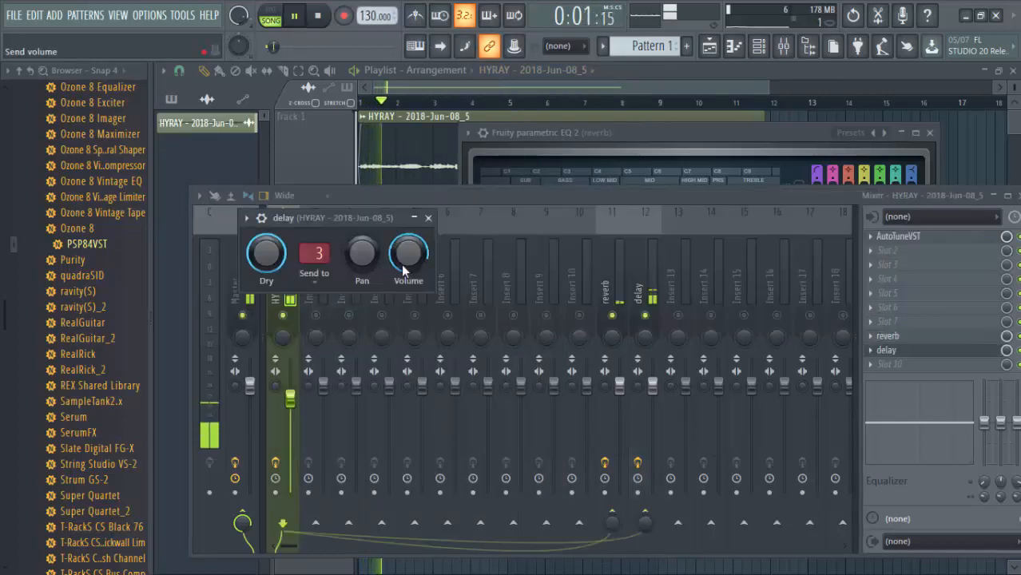
pyautogui.click(428, 218)
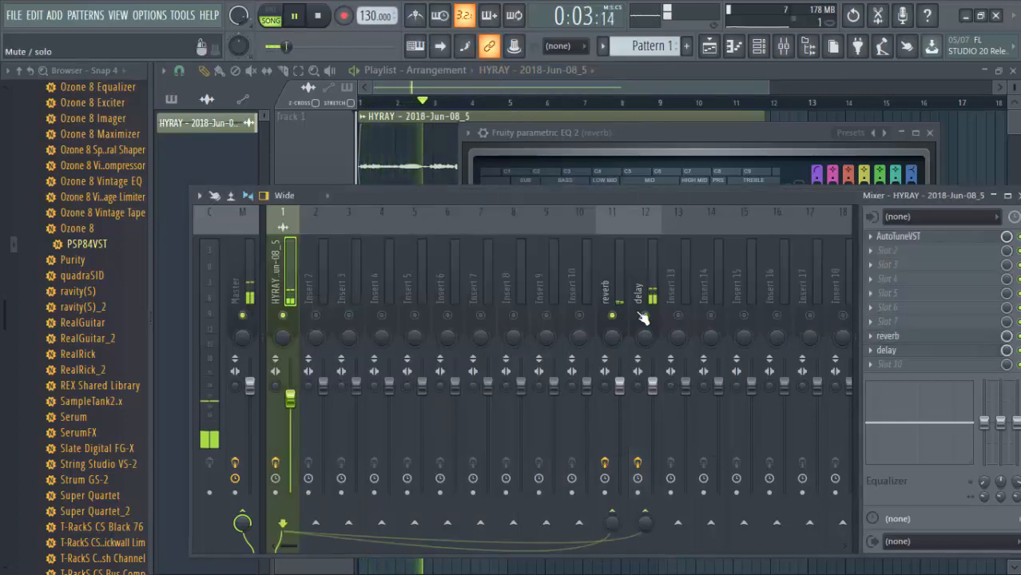
pyautogui.click(653, 321)
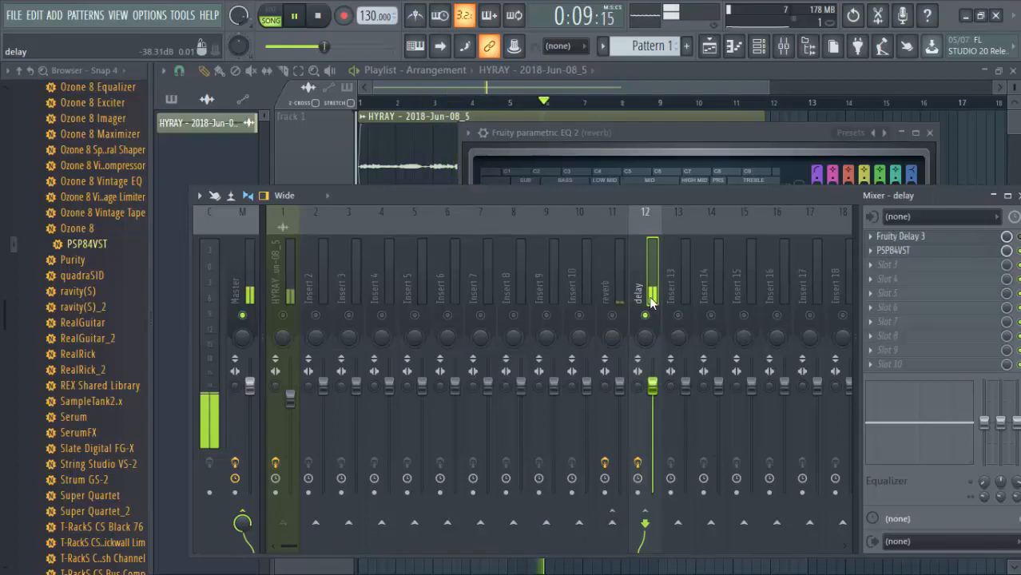
pyautogui.press('space')
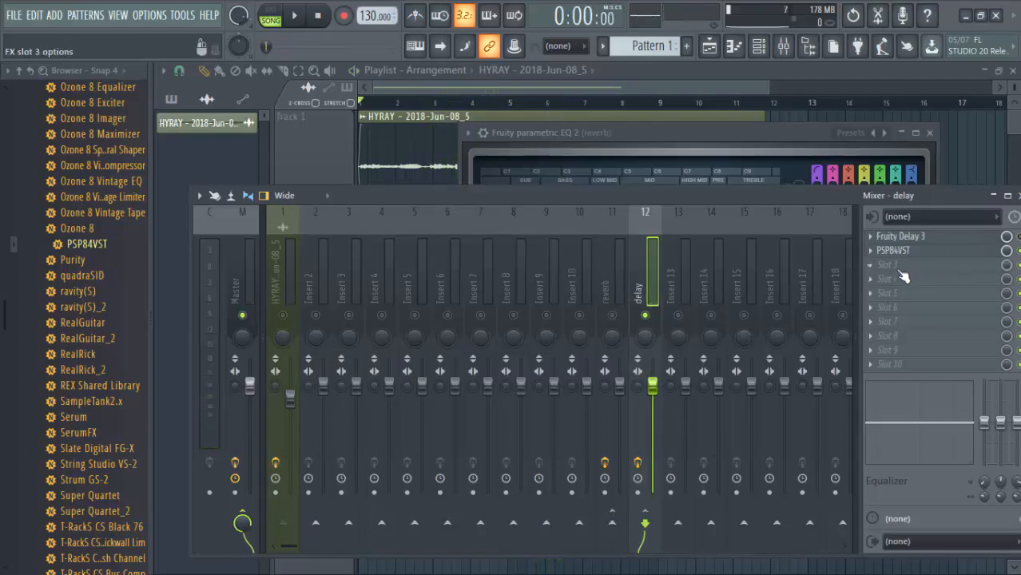
# - Delete PSP84VST from slot 2 of the delay track and bring Fruity Delay 3 fully into view
pyautogui.click(876, 261)
pyautogui.moveTo(878, 254)
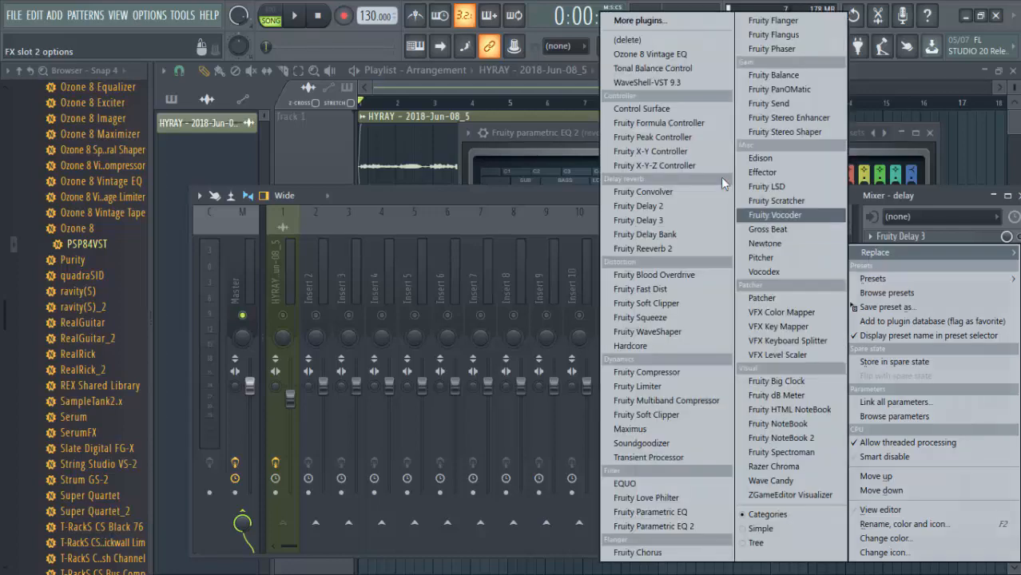
pyautogui.click(638, 47)
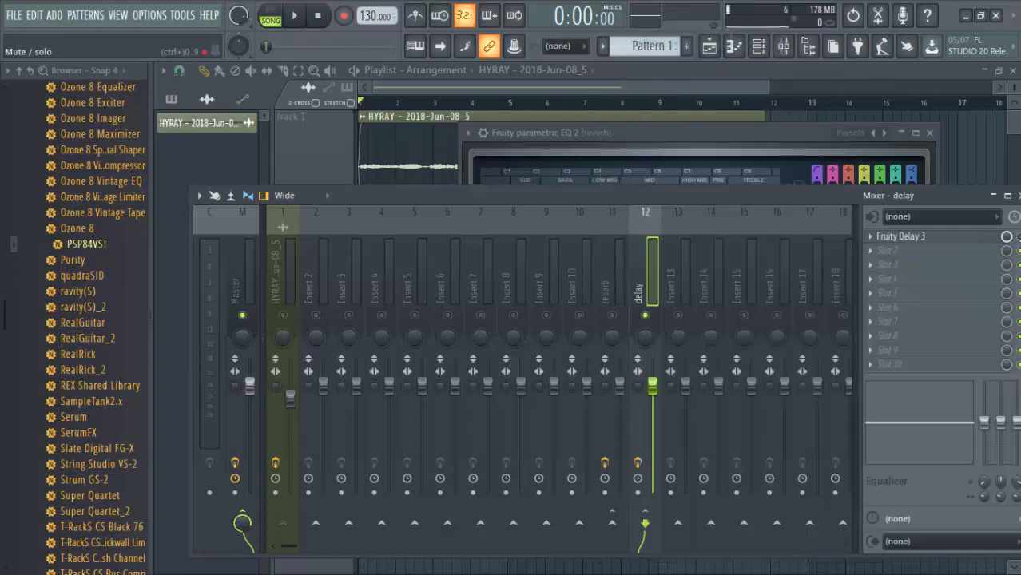
pyautogui.click(903, 237)
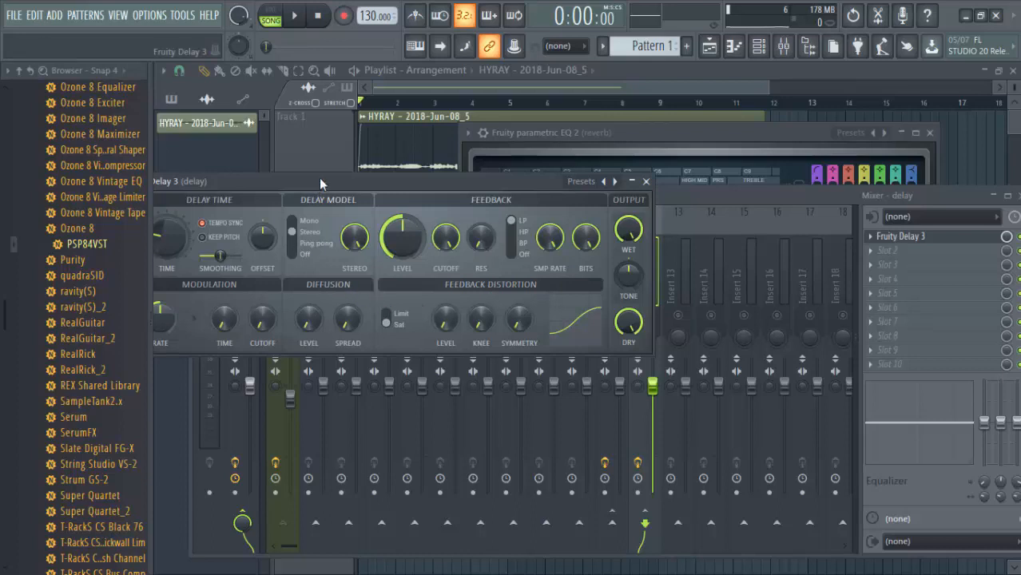
pyautogui.moveTo(319, 178); pyautogui.dragTo(547, 365)
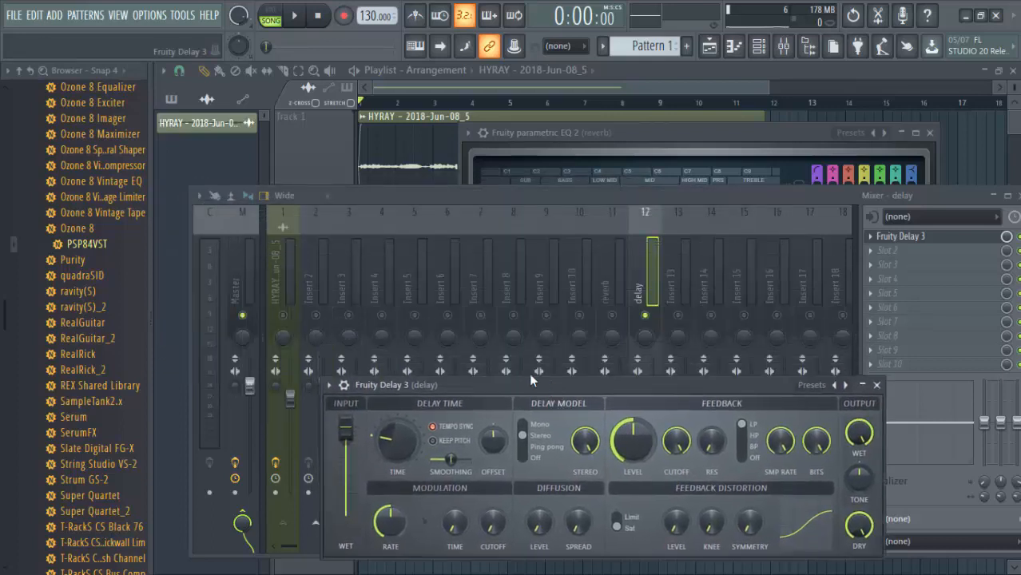
# - Select the vocal track, unsolo so that every mixer track is unmuted, and start playback
pyautogui.click(280, 281)
pyautogui.rightClick(285, 318)
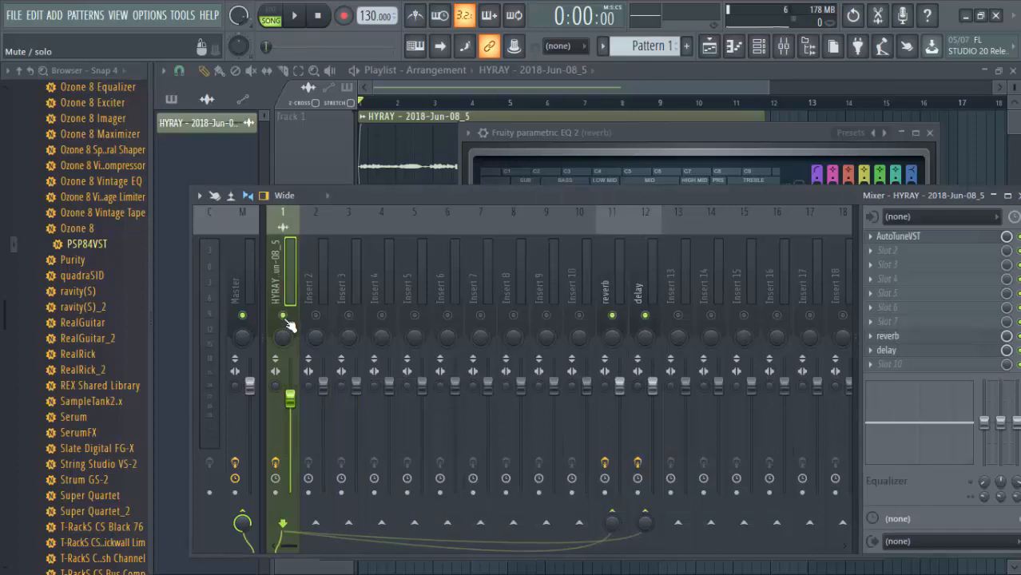
pyautogui.rightClick(284, 318)
pyautogui.rightClick(284, 318)
pyautogui.rightClick(285, 318)
pyautogui.press('space')
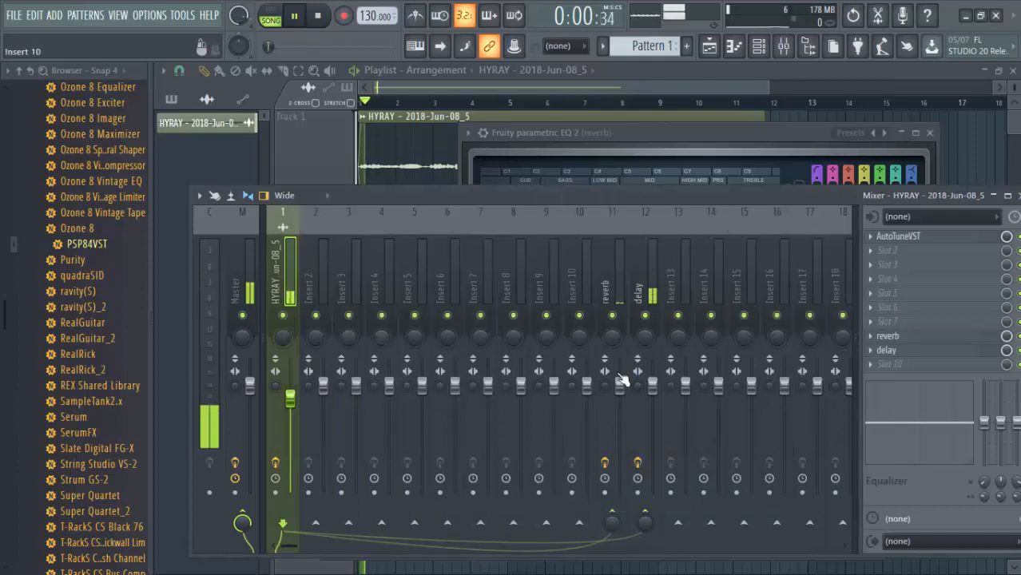
# - Open Fruity Delay 3 on the delay track during playback, center its window over the mixer, and stop
pyautogui.click(644, 271)
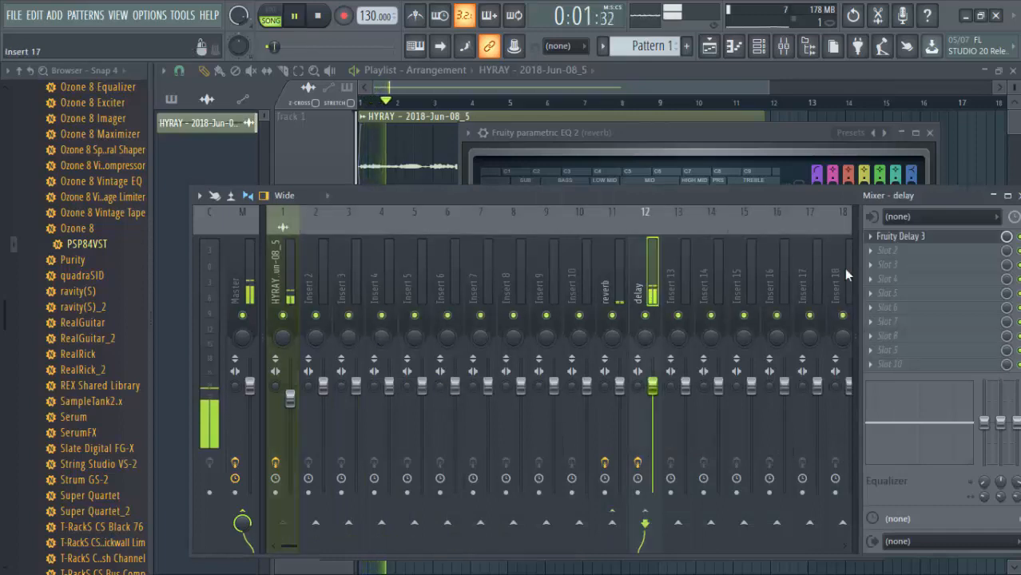
pyautogui.click(902, 237)
pyautogui.moveTo(591, 392); pyautogui.dragTo(539, 254)
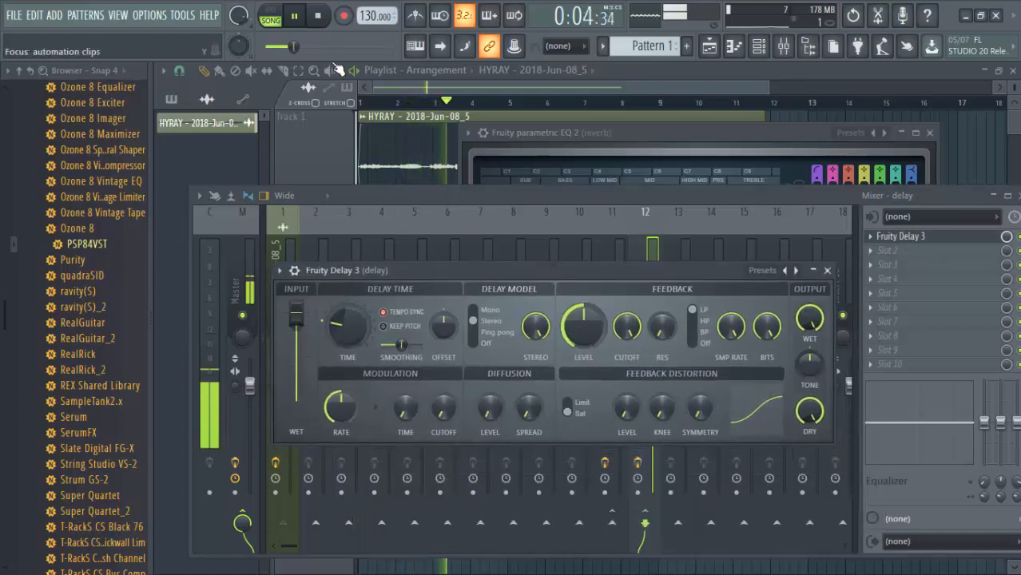
pyautogui.press('space')
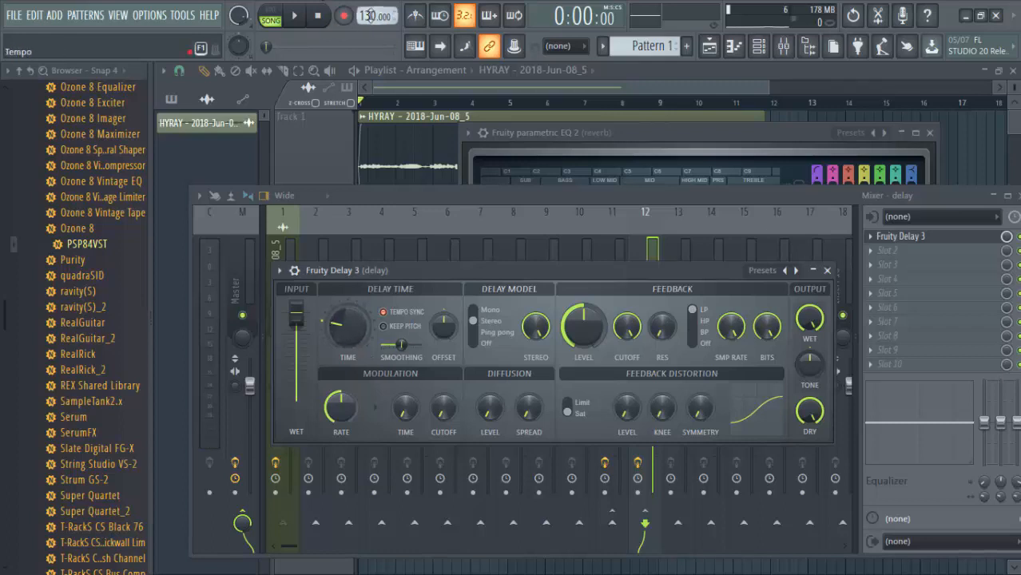
# - Set the project tempo to 155 BPM and audition the vocal with the tempo-synced delay
pyautogui.moveTo(369, 16); pyautogui.dragTo(369, 4)
pyautogui.press('space')
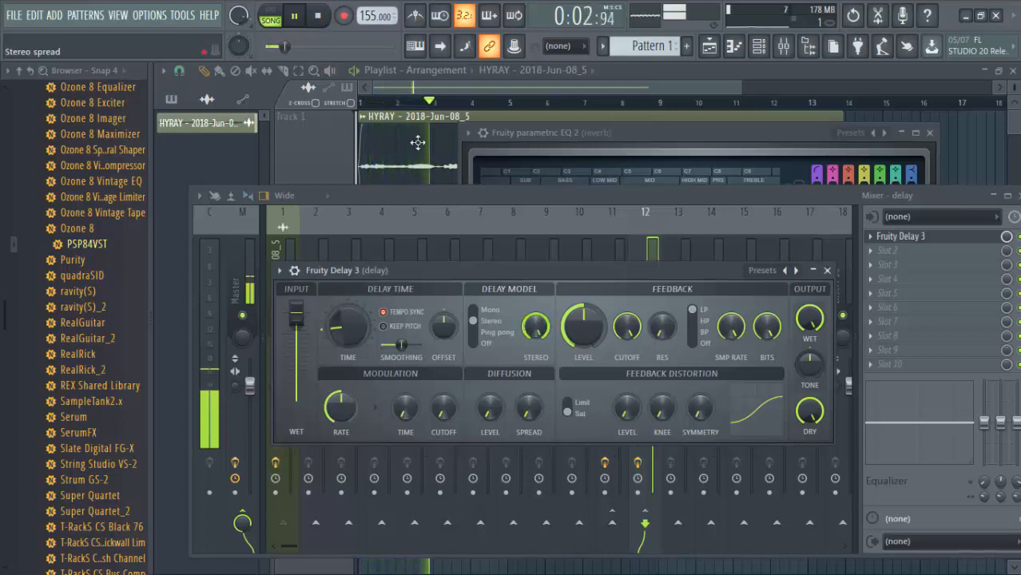
pyautogui.click(324, 19)
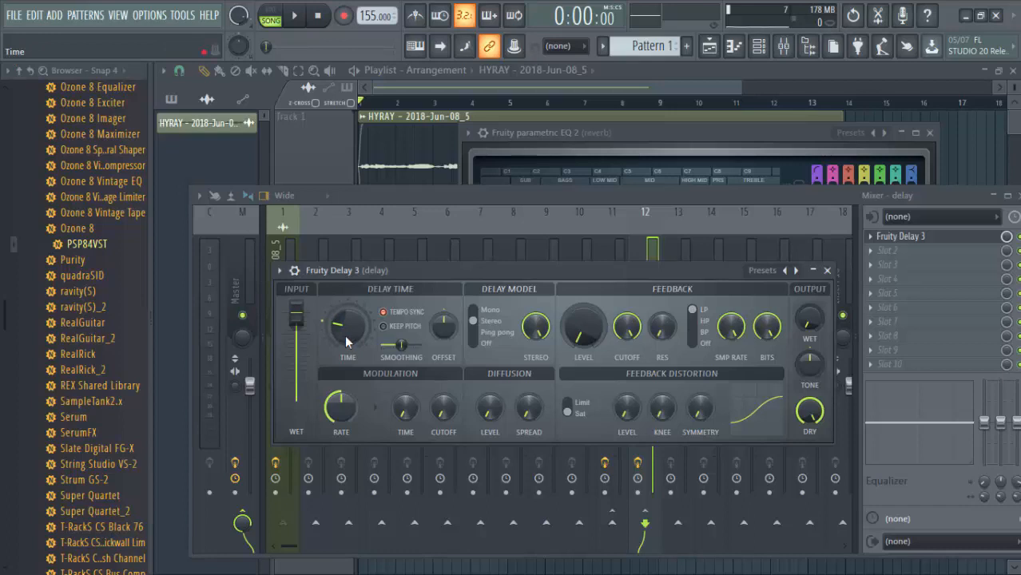
# - During playback, raise Fruity Delay 3's wet output level to around the middle of its range, and stop
pyautogui.press('space')
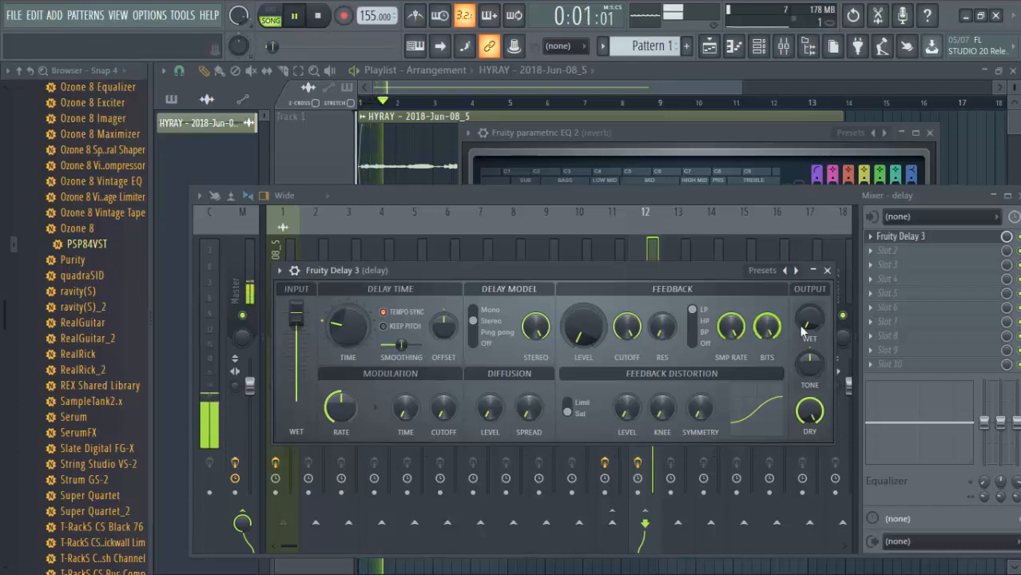
pyautogui.moveTo(808, 319); pyautogui.dragTo(808, 251)
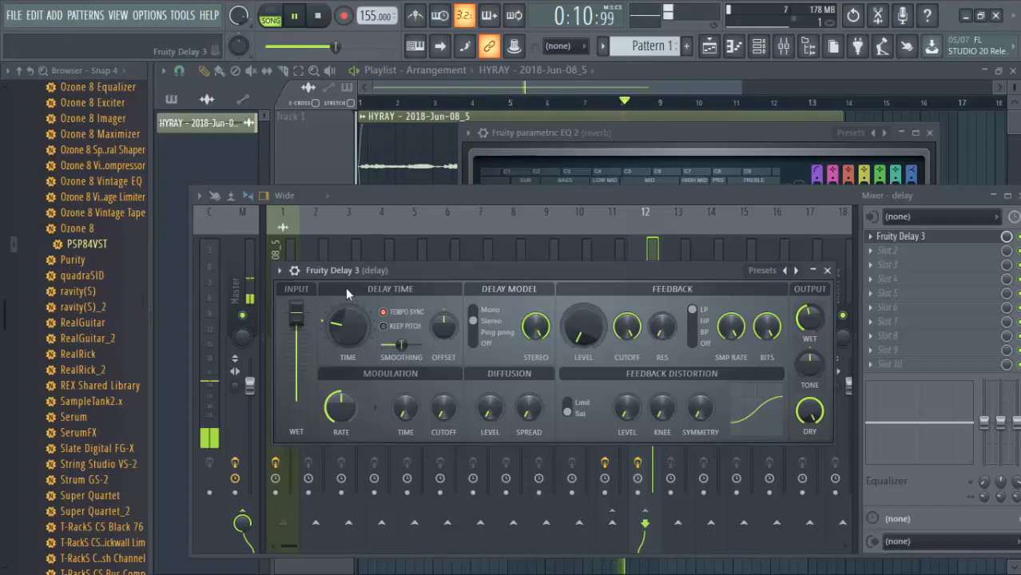
pyautogui.click(319, 16)
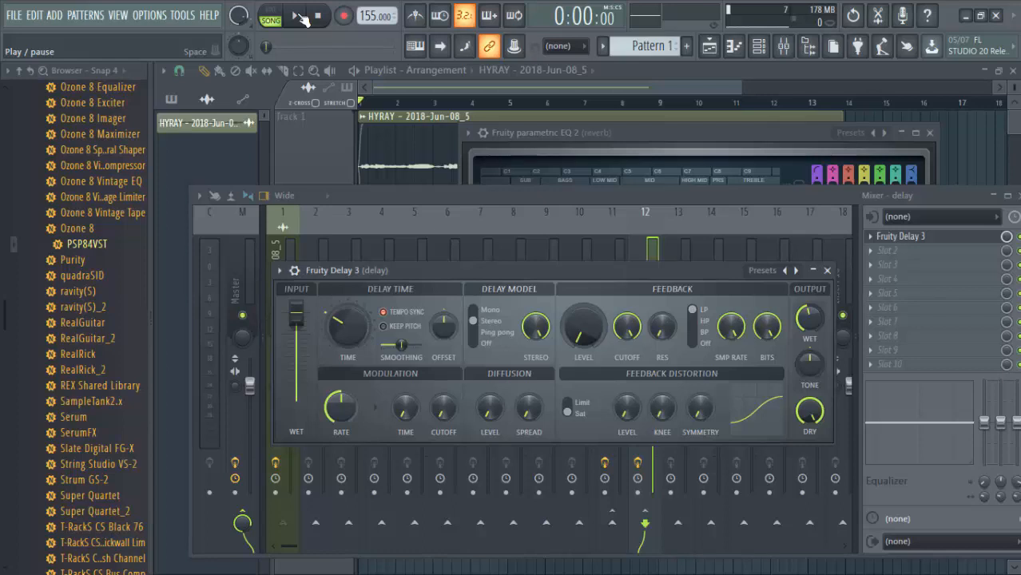
# - Restart playback, raise Fruity Delay 3's feedback level to about 21%, and lower its wet output slightly
pyautogui.click(298, 16)
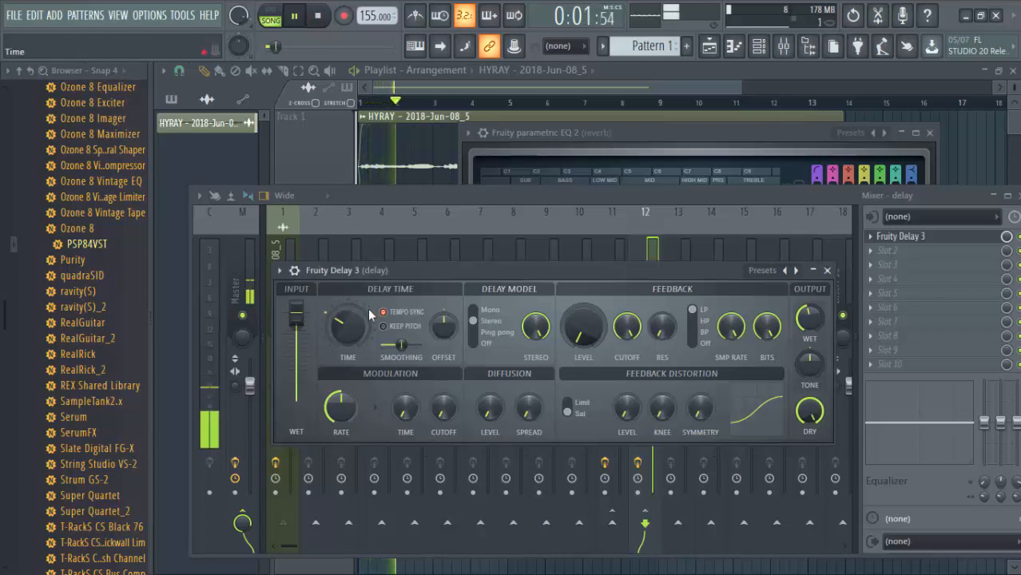
pyautogui.moveTo(583, 328); pyautogui.dragTo(583, 314)
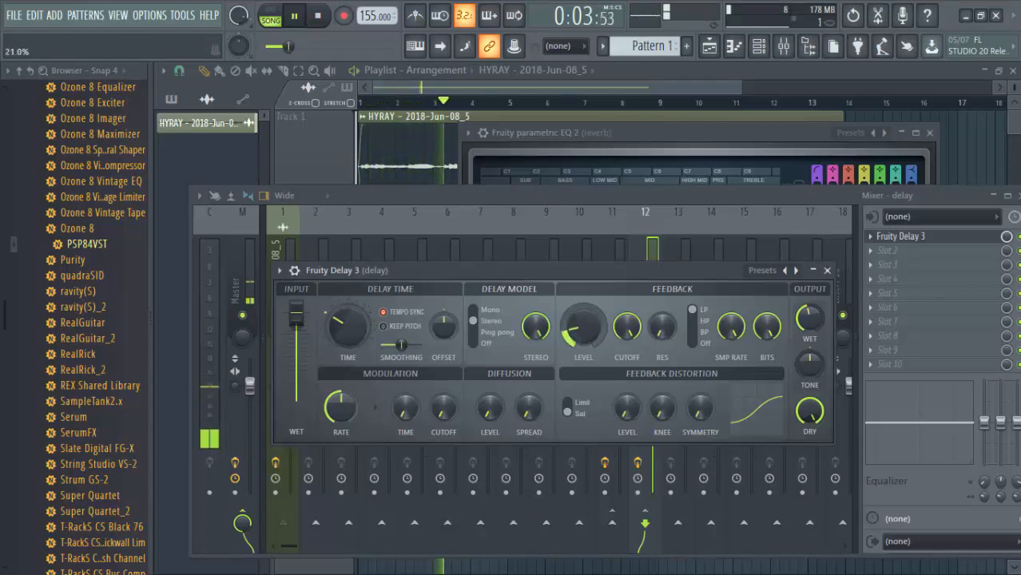
pyautogui.moveTo(806, 317); pyautogui.dragTo(807, 324)
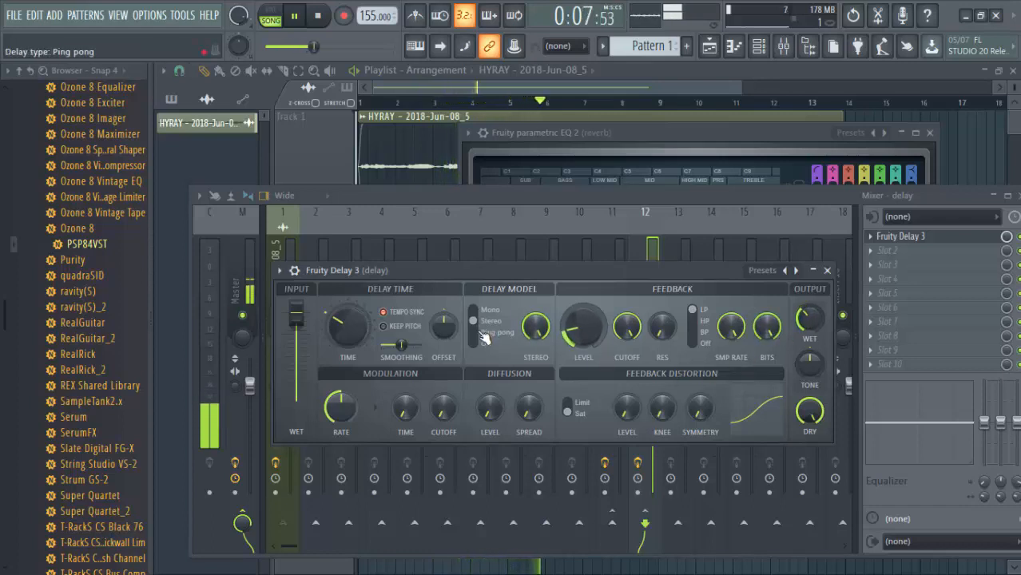
# - Restart playback from the beginning and lengthen Fruity Delay 3's delay time to around the middle of its range
pyautogui.press('space')
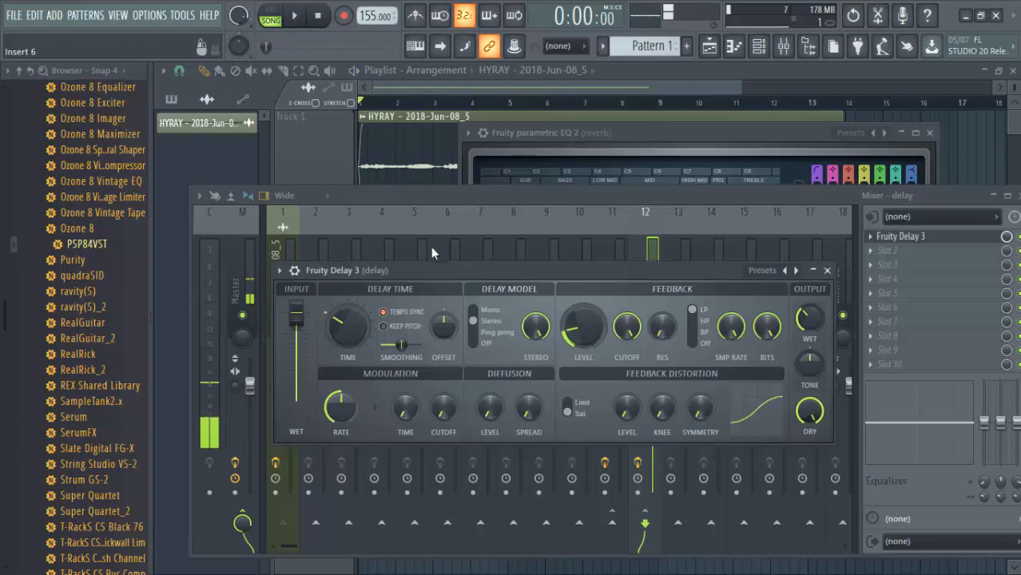
pyautogui.press('space')
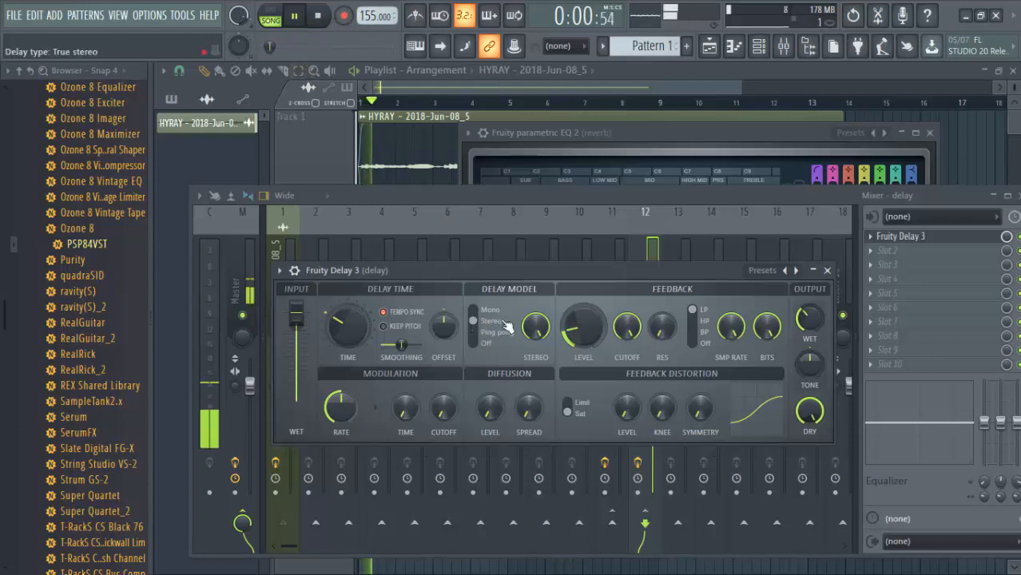
pyautogui.moveTo(350, 328); pyautogui.dragTo(349, 287)
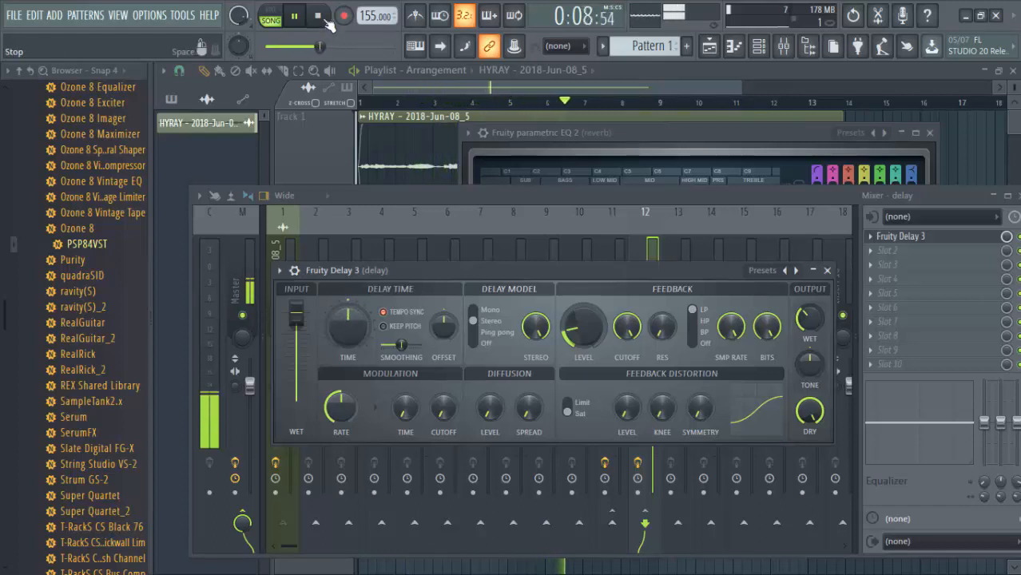
# - Raise Fruity Delay 3's feedback level slightly, shorten its delay time to around a quarter of its range, and close the plugin after stopping playback
pyautogui.moveTo(581, 335); pyautogui.dragTo(581, 321)
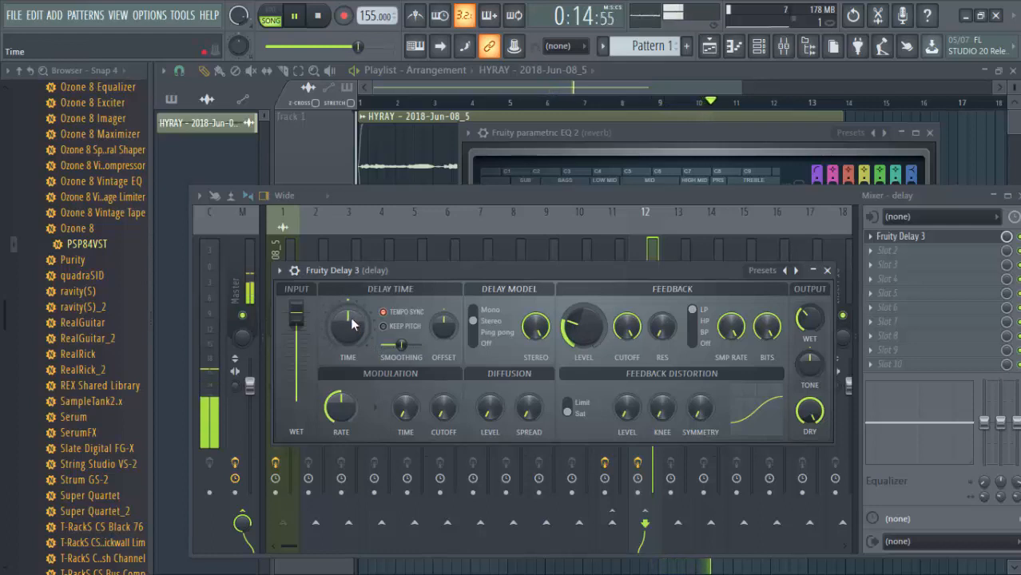
pyautogui.moveTo(352, 324); pyautogui.dragTo(352, 339)
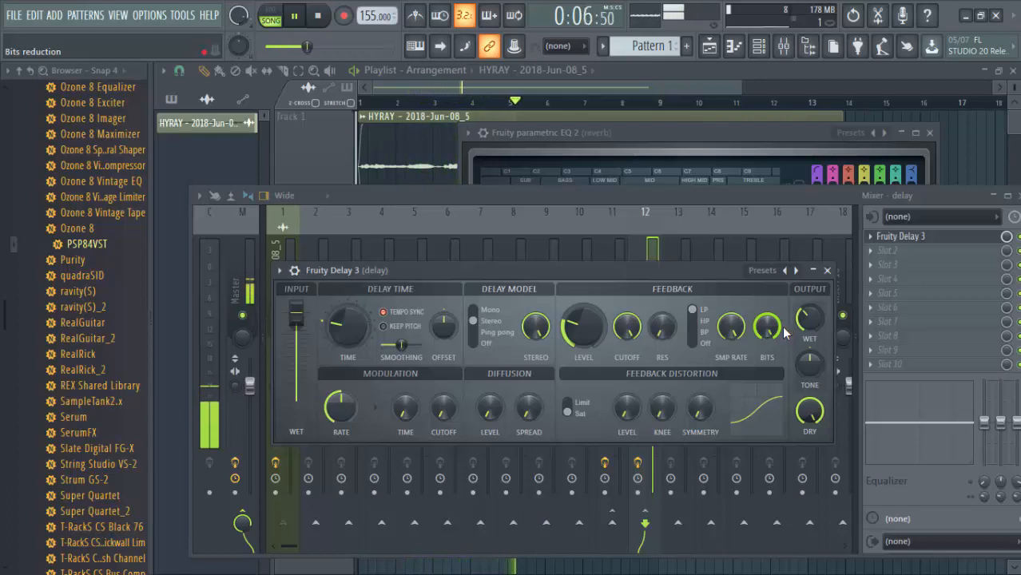
pyautogui.click(318, 16)
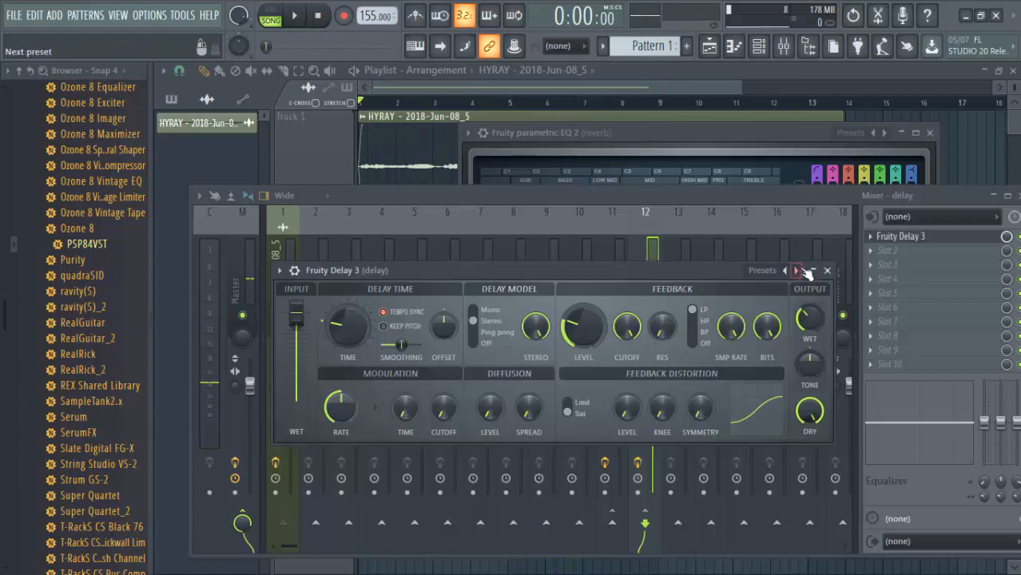
pyautogui.click(827, 270)
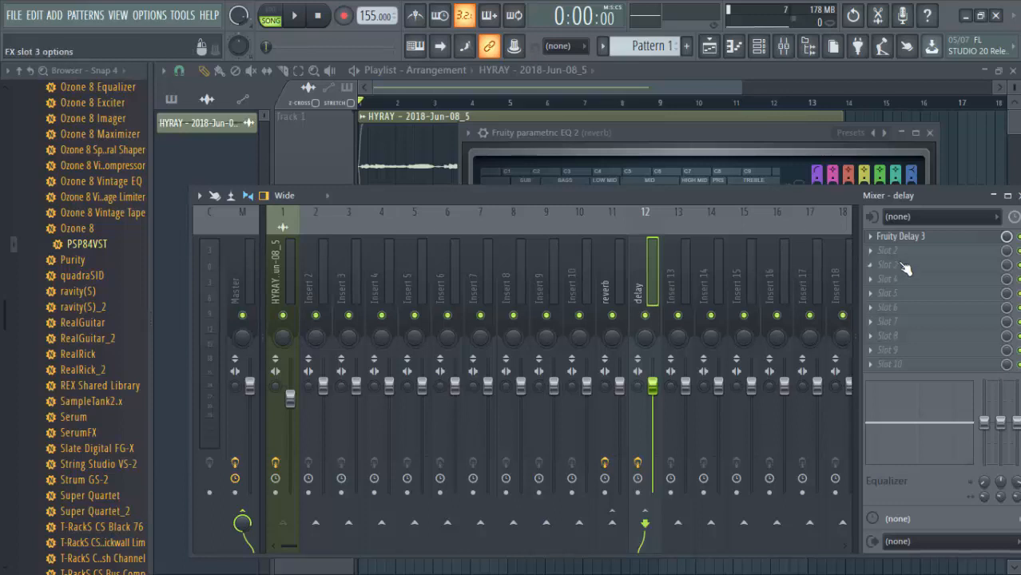
pyautogui.click(608, 289)
pyautogui.click(634, 290)
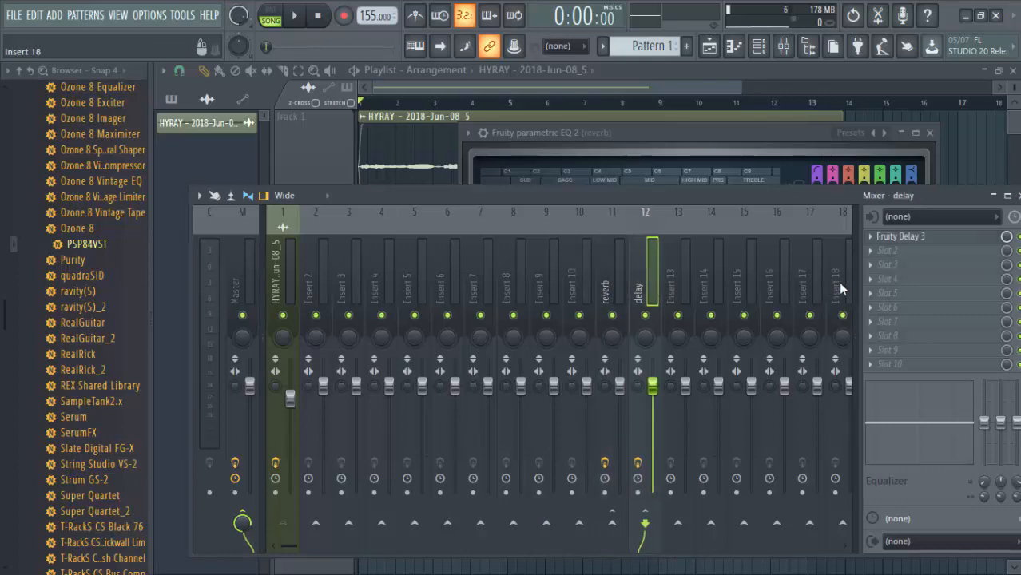
pyautogui.click(879, 281)
pyautogui.moveTo(869, 253)
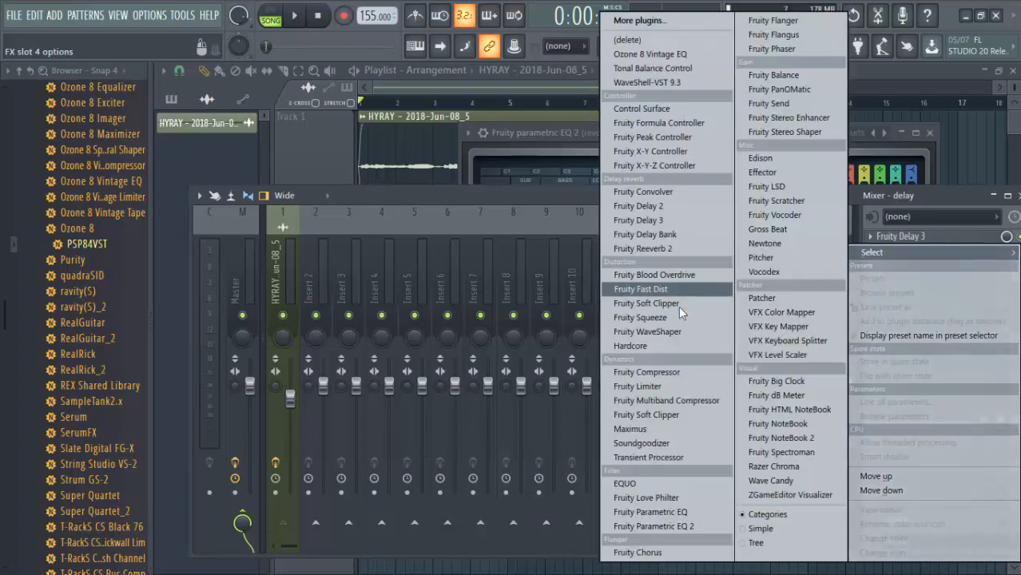
pyautogui.click(595, 270)
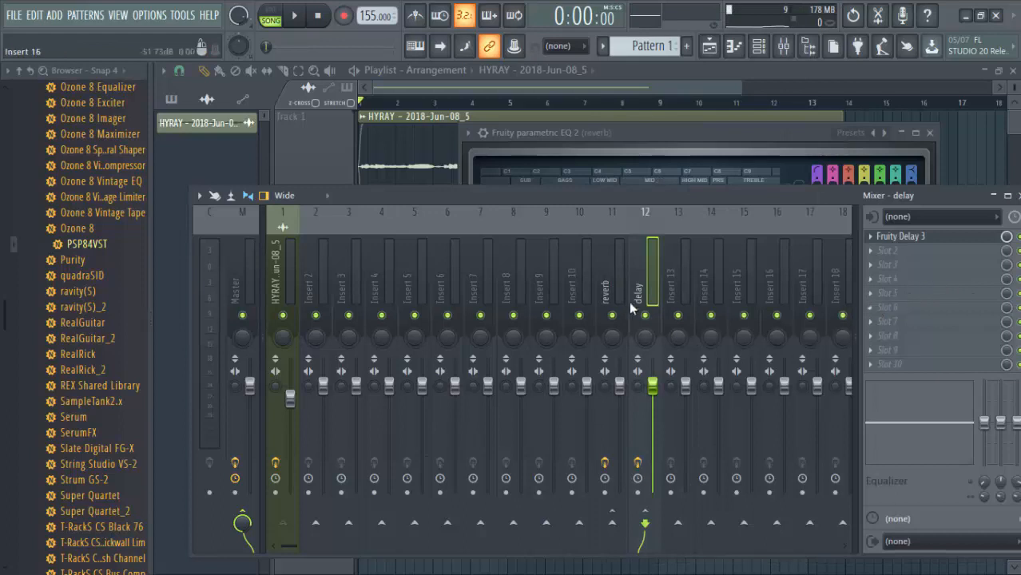
# - Sidechain the delay track to the reverb track and load Fruity Send into the delay track's slot 7 with destination 2
pyautogui.rightClick(621, 534)
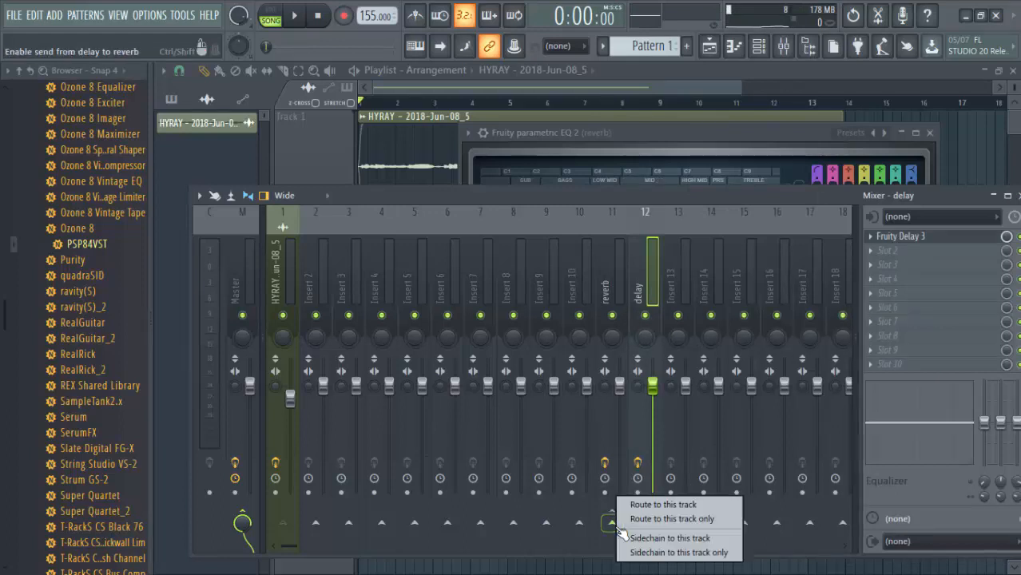
pyautogui.click(656, 539)
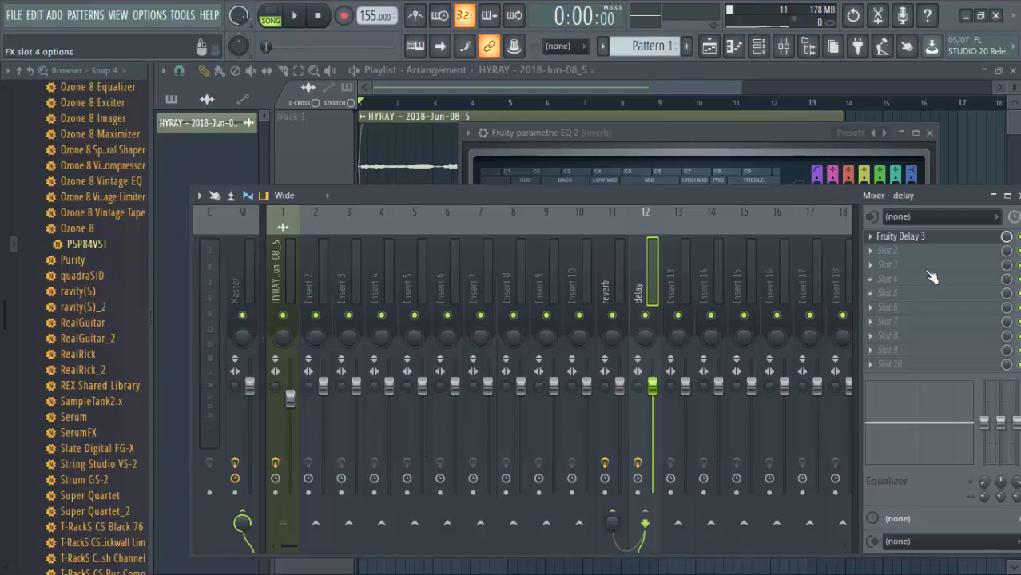
pyautogui.click(869, 322)
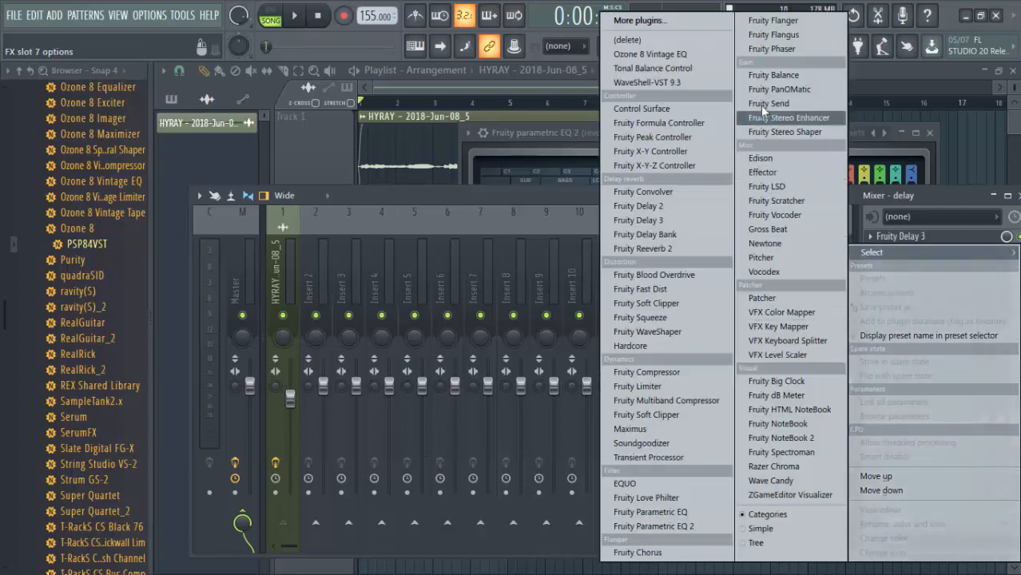
pyautogui.click(771, 103)
pyautogui.click(236, 196)
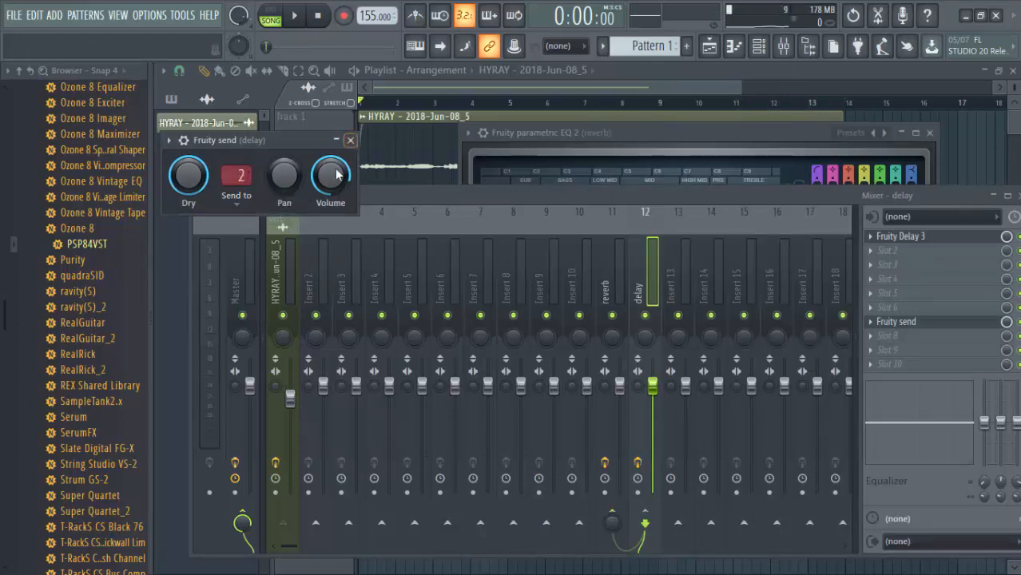
# - Raise Fruity Delay 3's wet output to just above the middle of its range and play the vocal from the beginning
pyautogui.click(351, 142)
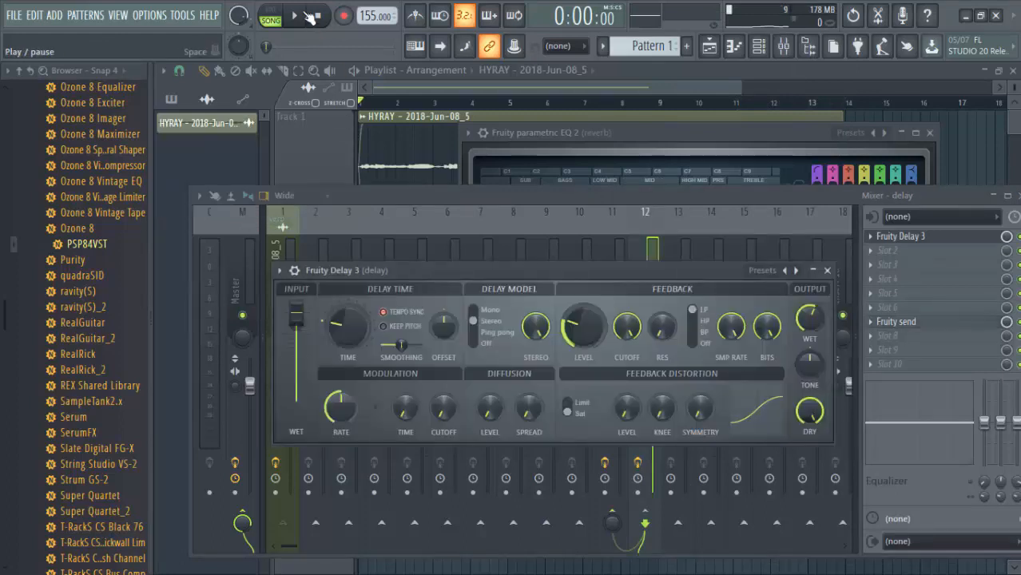
pyautogui.click(301, 17)
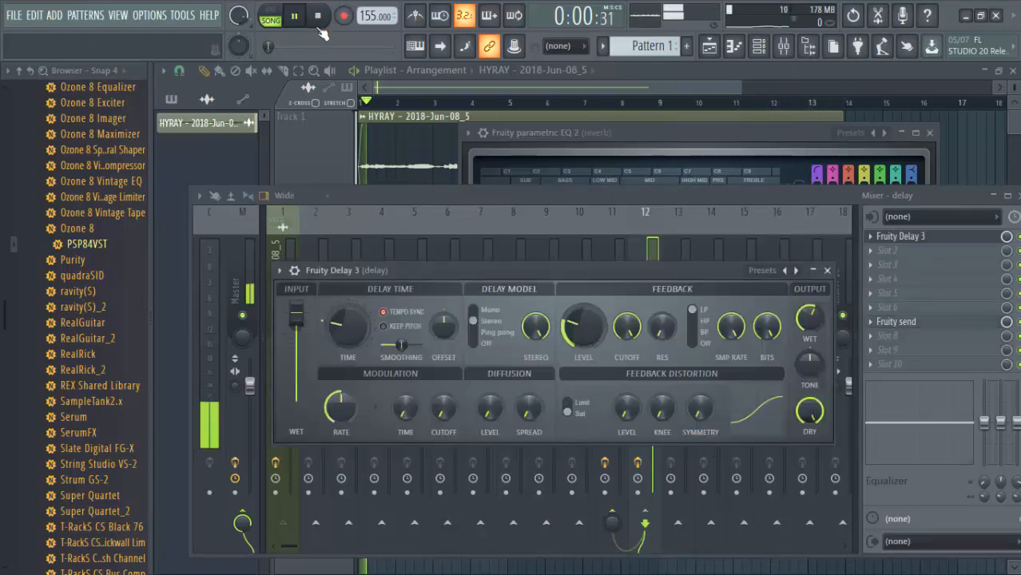
pyautogui.click(641, 197)
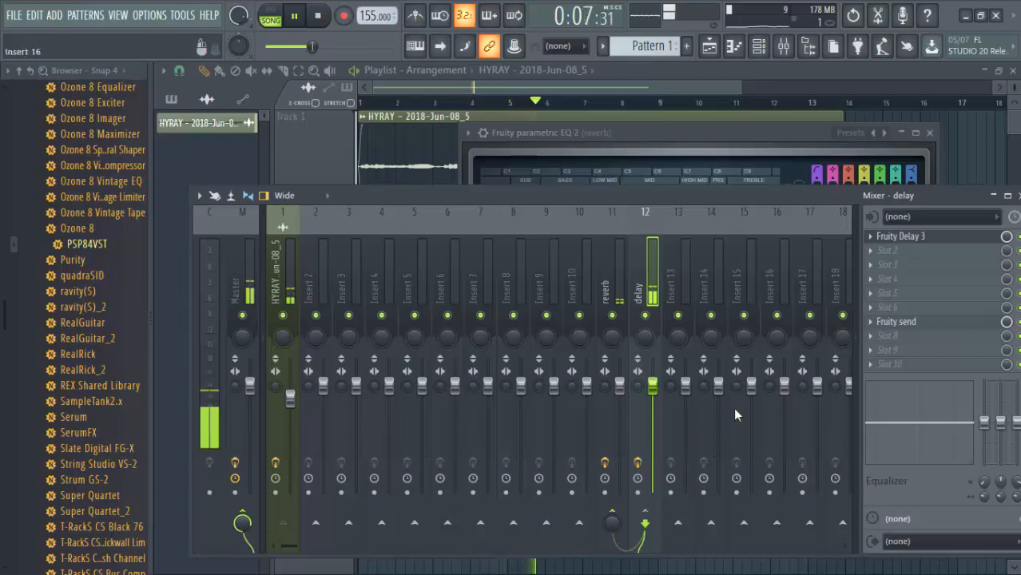
# - Lower the volume of the delay track's Fruity Send to around the middle of its range, and close the delay track's plugin windows
pyautogui.click(910, 323)
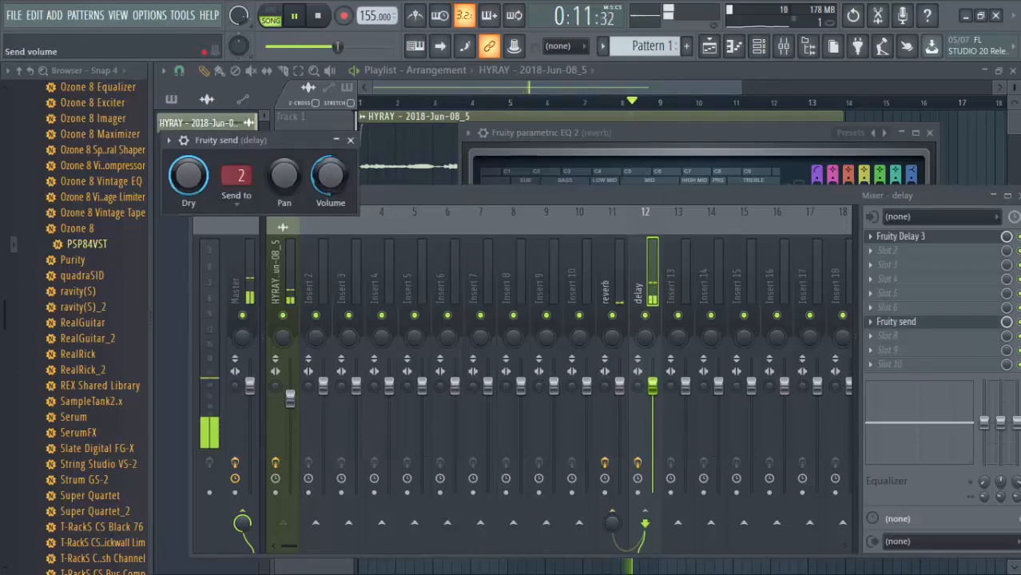
pyautogui.click(351, 141)
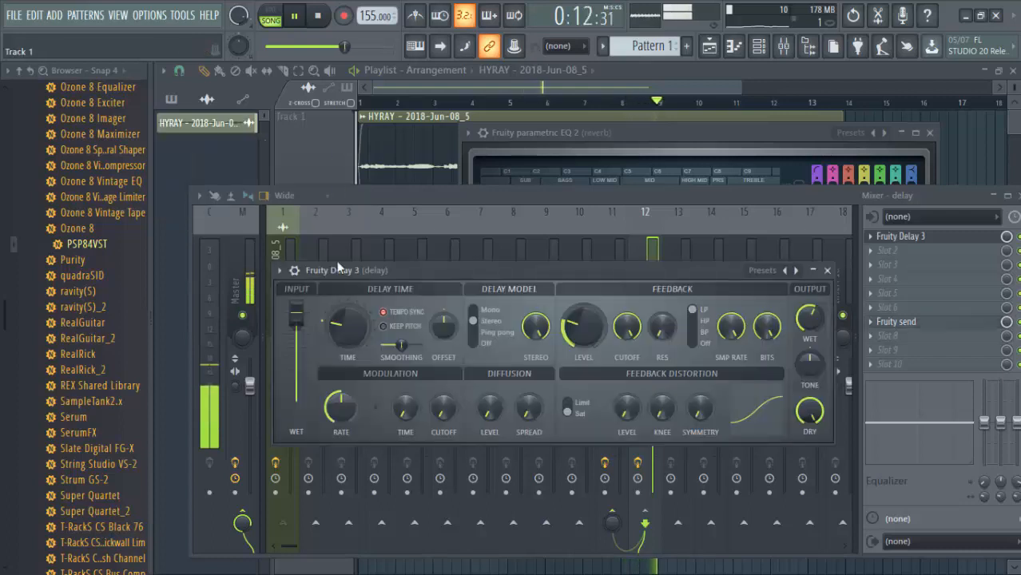
pyautogui.click(827, 269)
# - Inspect the vocal track's delay send while listening to the vocal, and stop playback
pyautogui.click(280, 344)
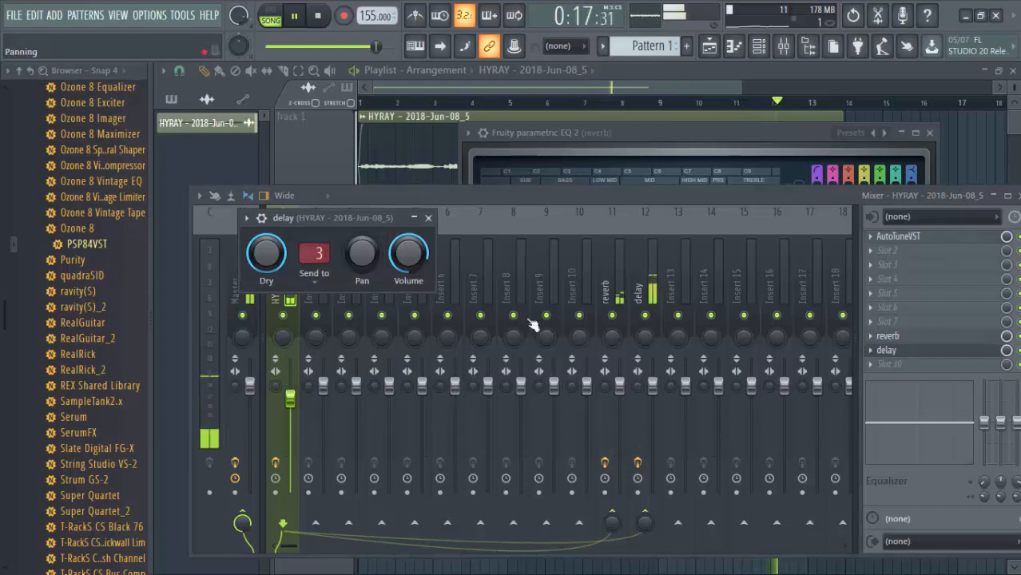
pyautogui.click(430, 218)
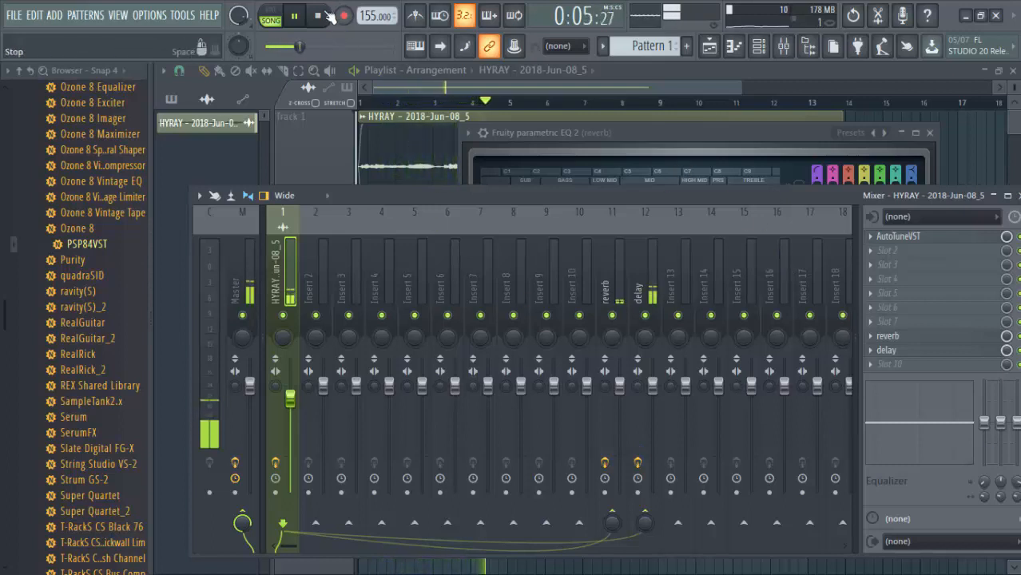
pyautogui.press('space')
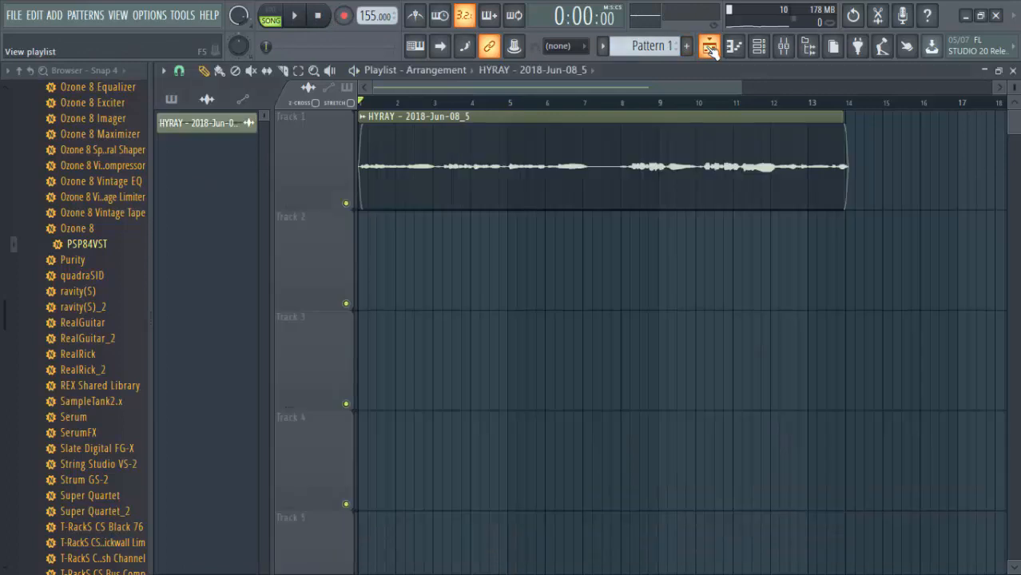
pyautogui.click(708, 46)
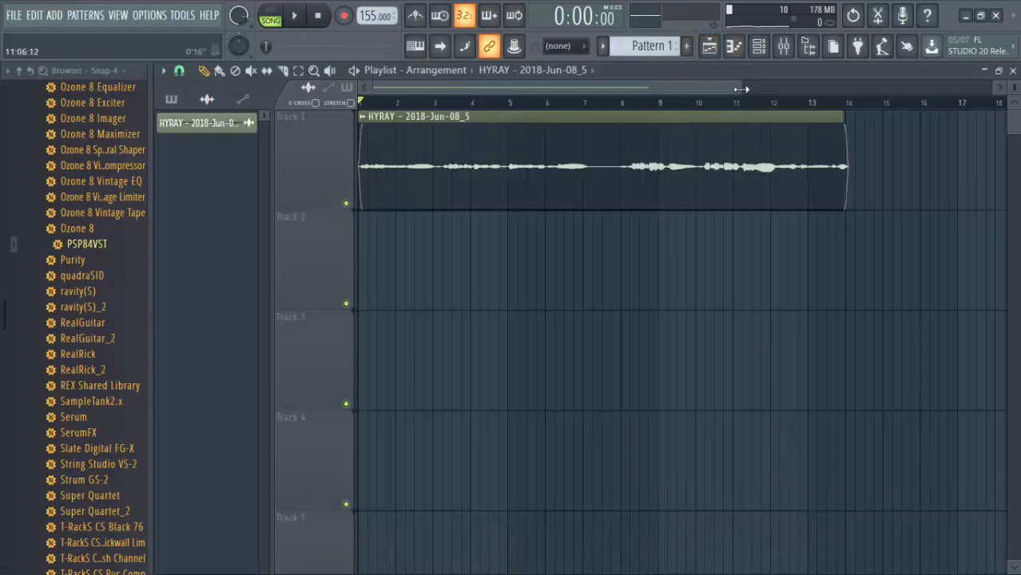
pyautogui.moveTo(742, 89); pyautogui.dragTo(805, 89)
pyautogui.click(783, 46)
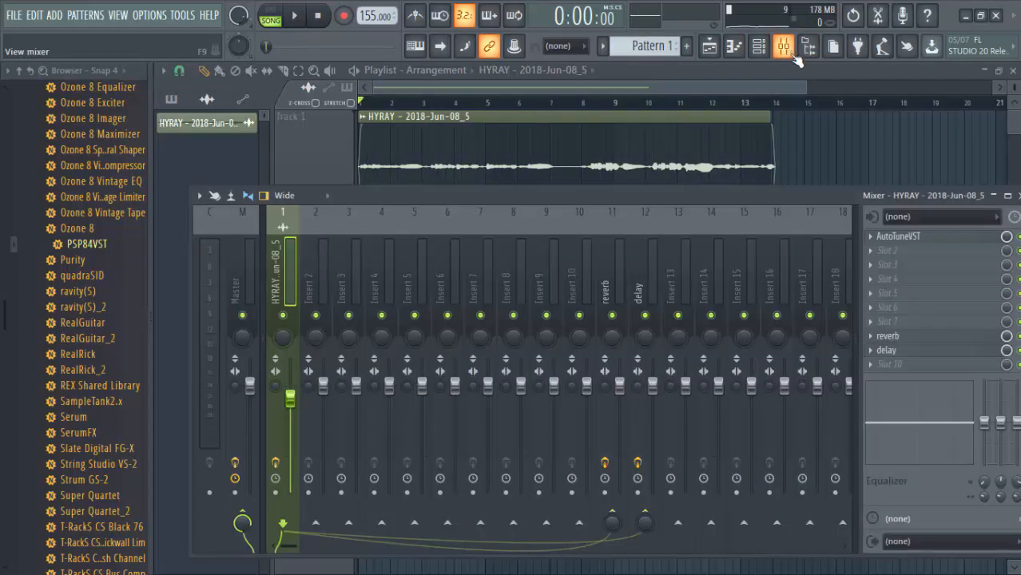